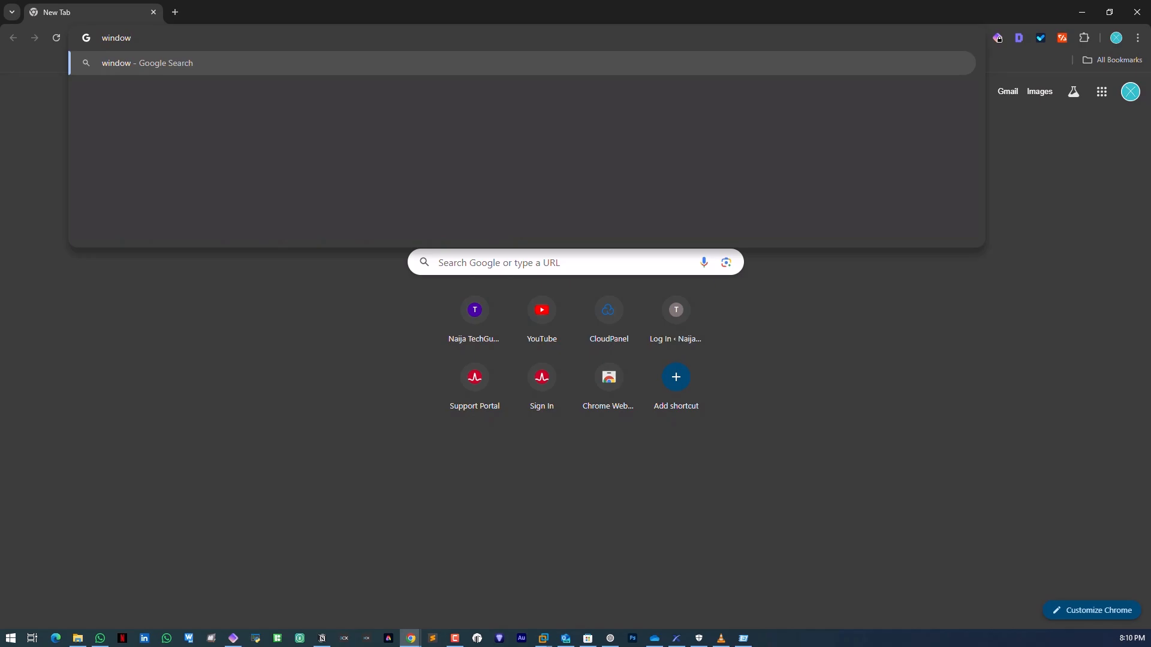
Search the web for "windows 10 download" and download the Windows 10 media creation tool from Microsoft's page.
type("s 10 download")
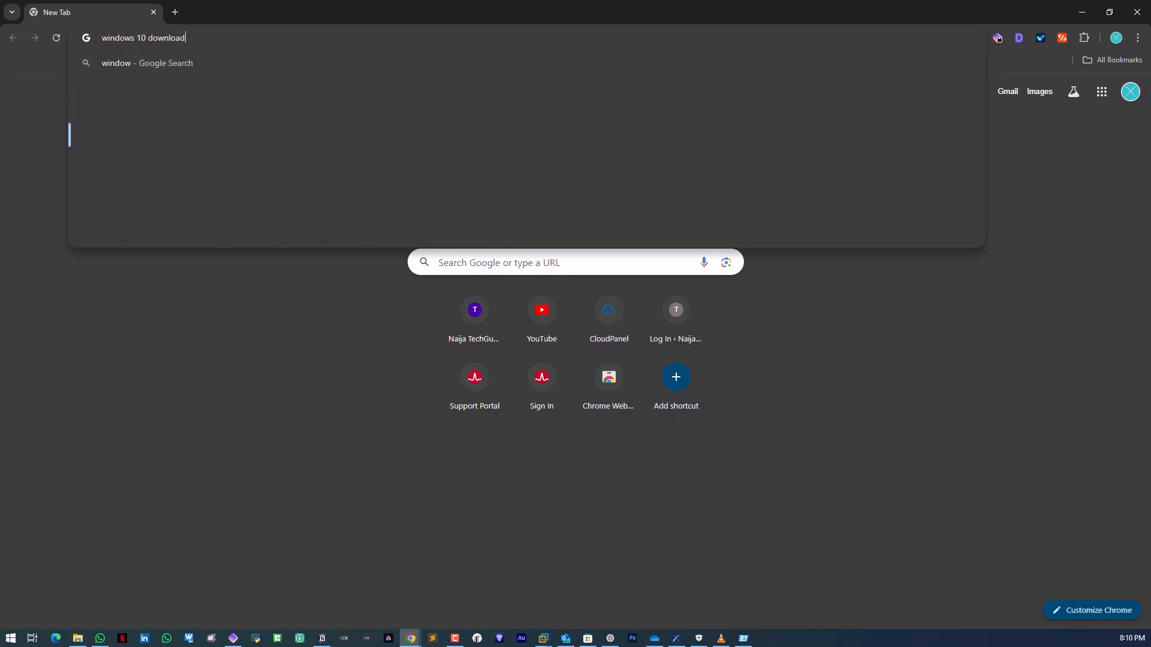
key("Return")
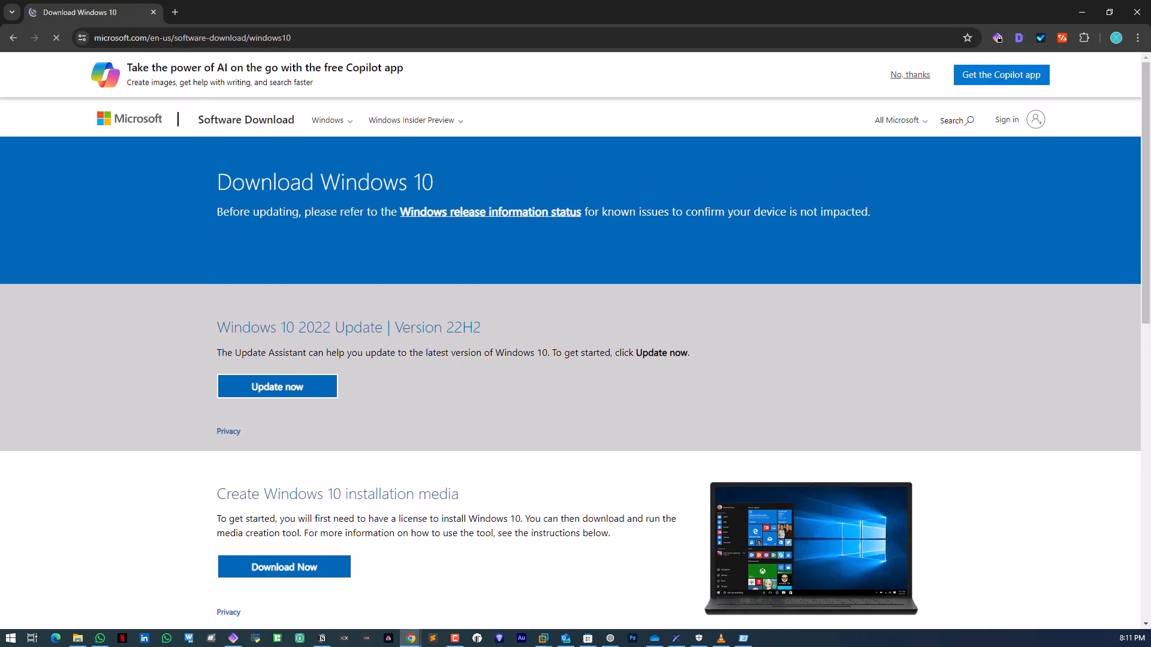
scroll(575, 336, "down", 2)
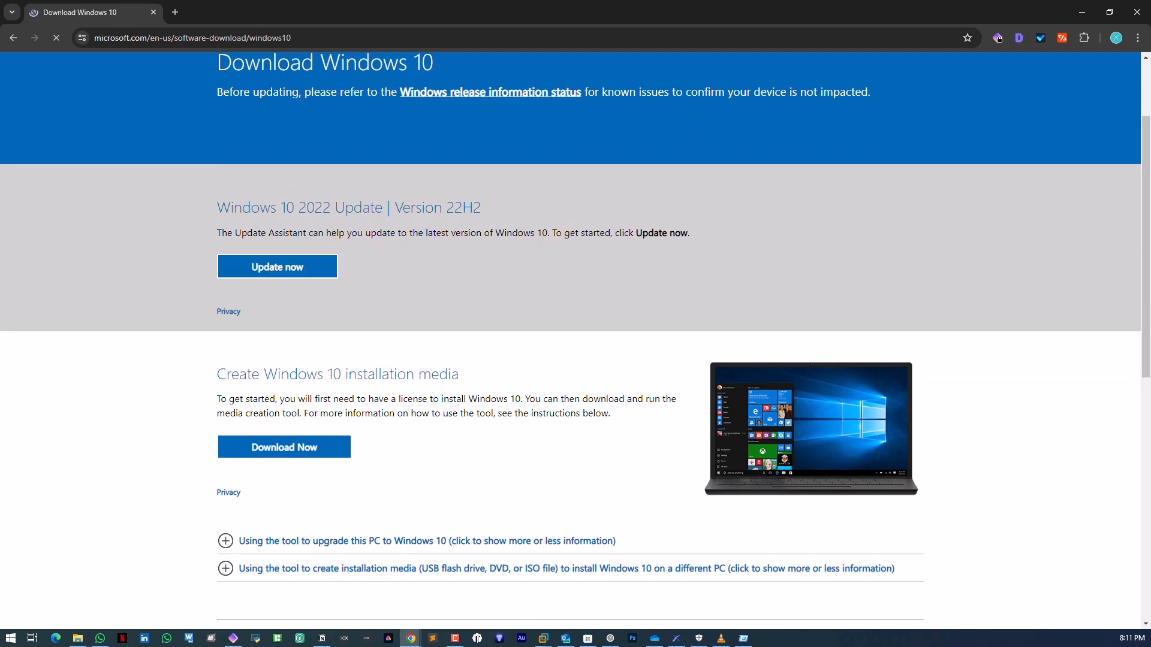
scroll(575, 420, "down", 2)
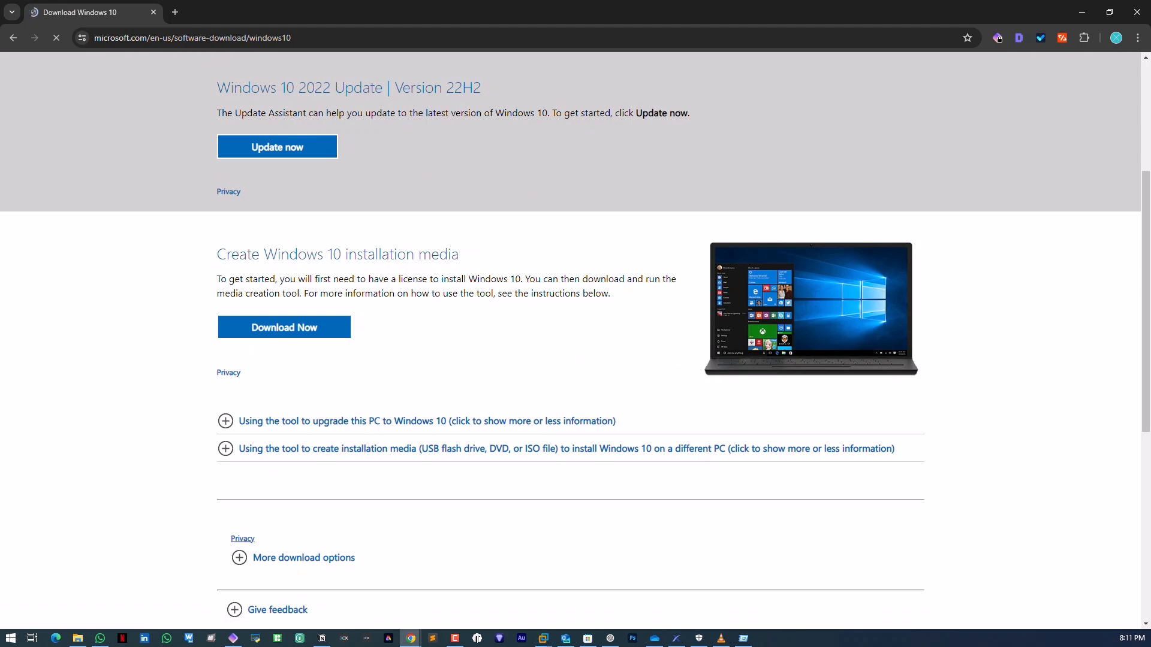
left_click(284, 327)
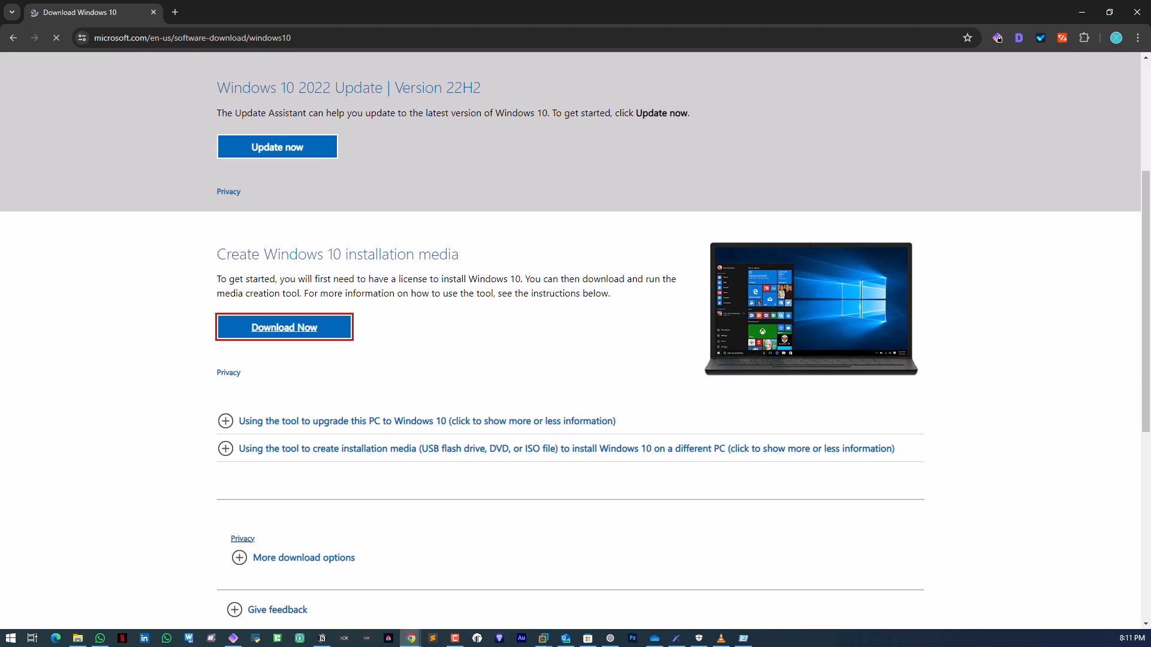
scroll(576, 336, "down", 4)
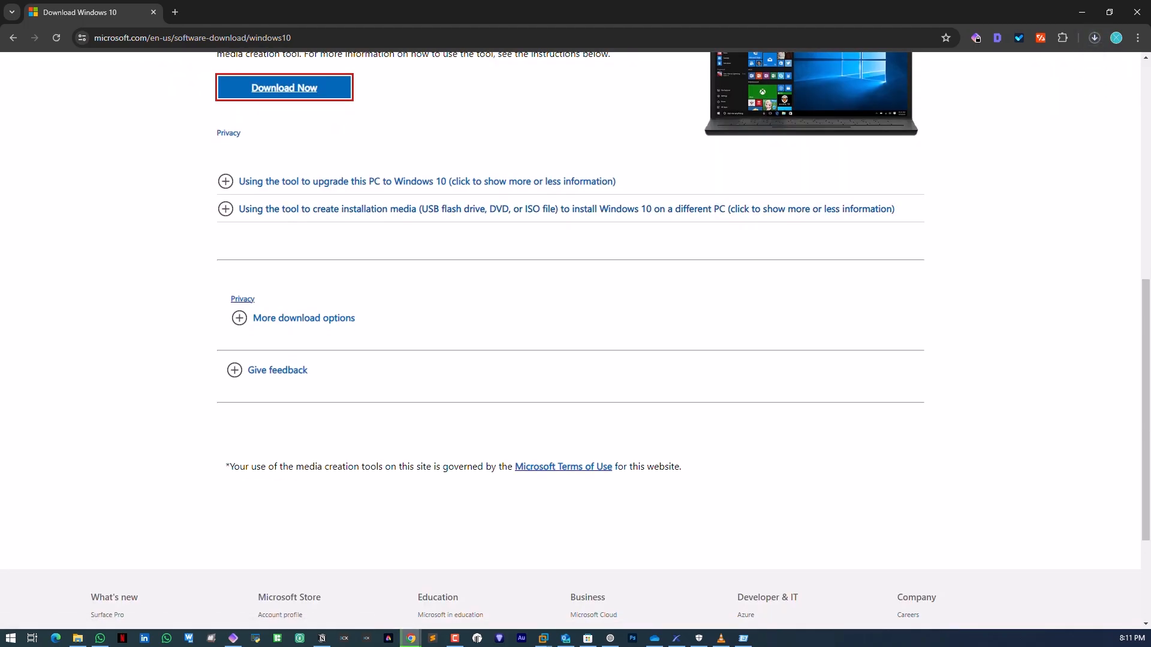
scroll(284, 387, "up", 5)
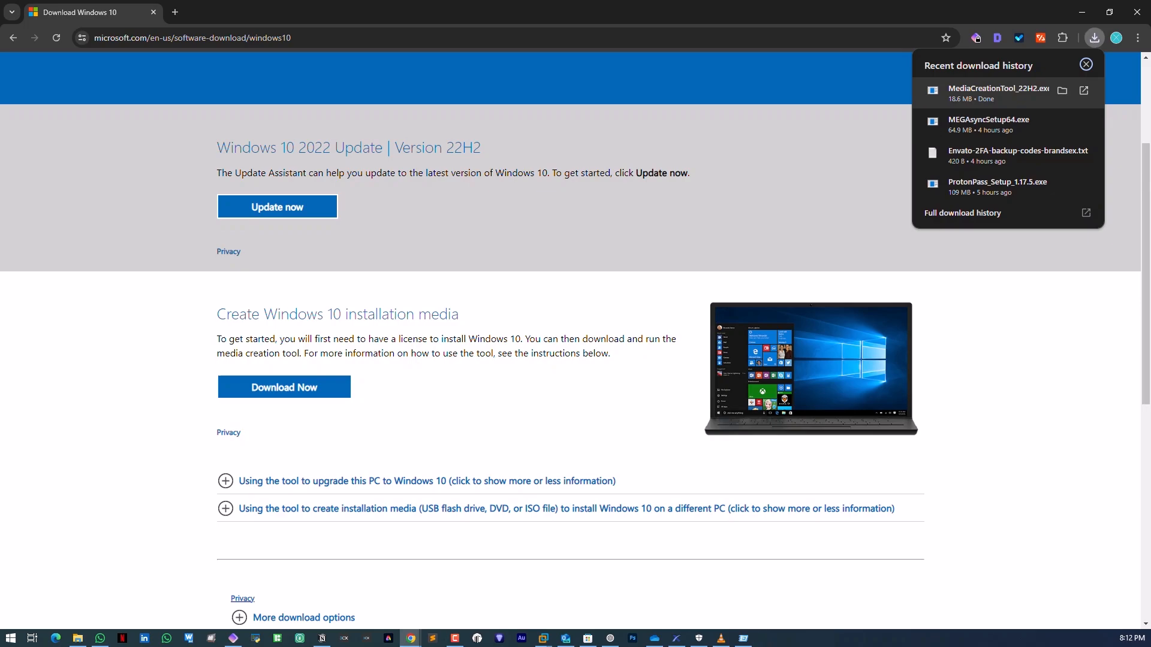
Run the downloaded MediaCreationTool_22H2.exe and accept its license terms.
left_click(998, 93)
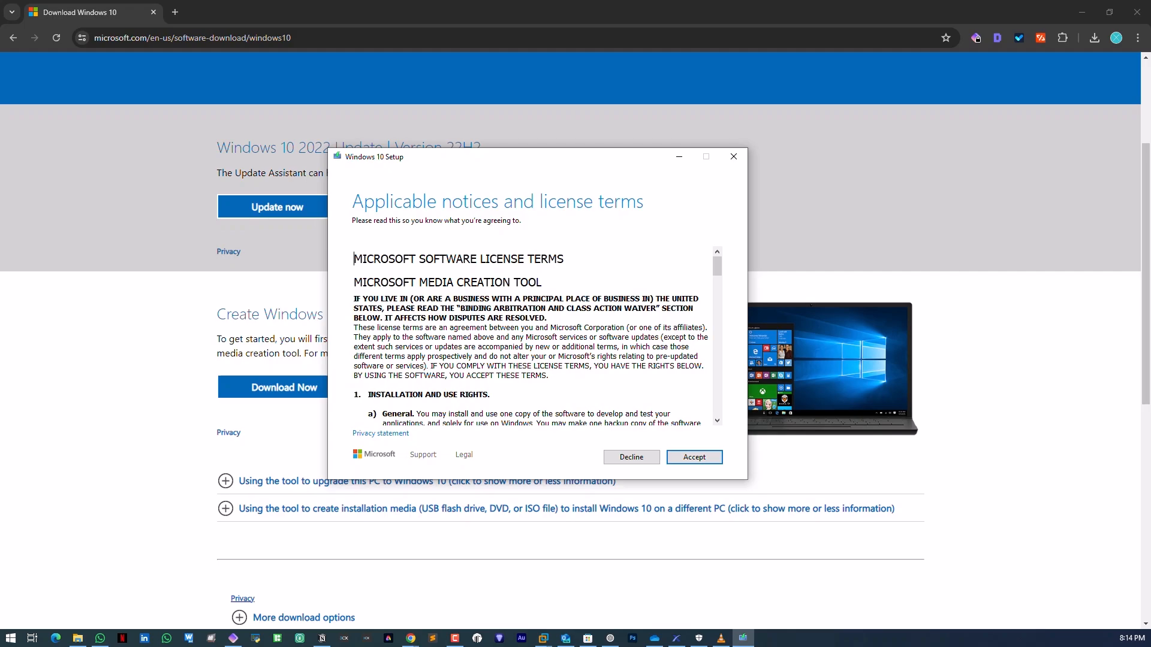
key("Return")
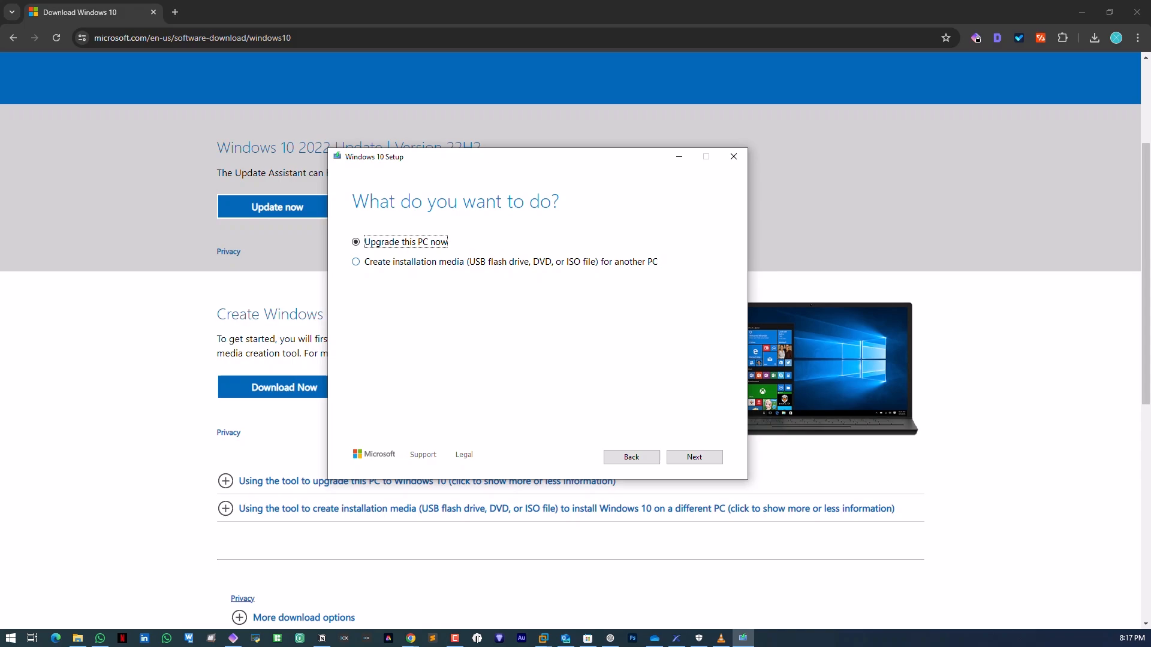
Choose to create installation media for another PC as an ISO file, using the recommended language, edition and architecture.
left_click(356, 261)
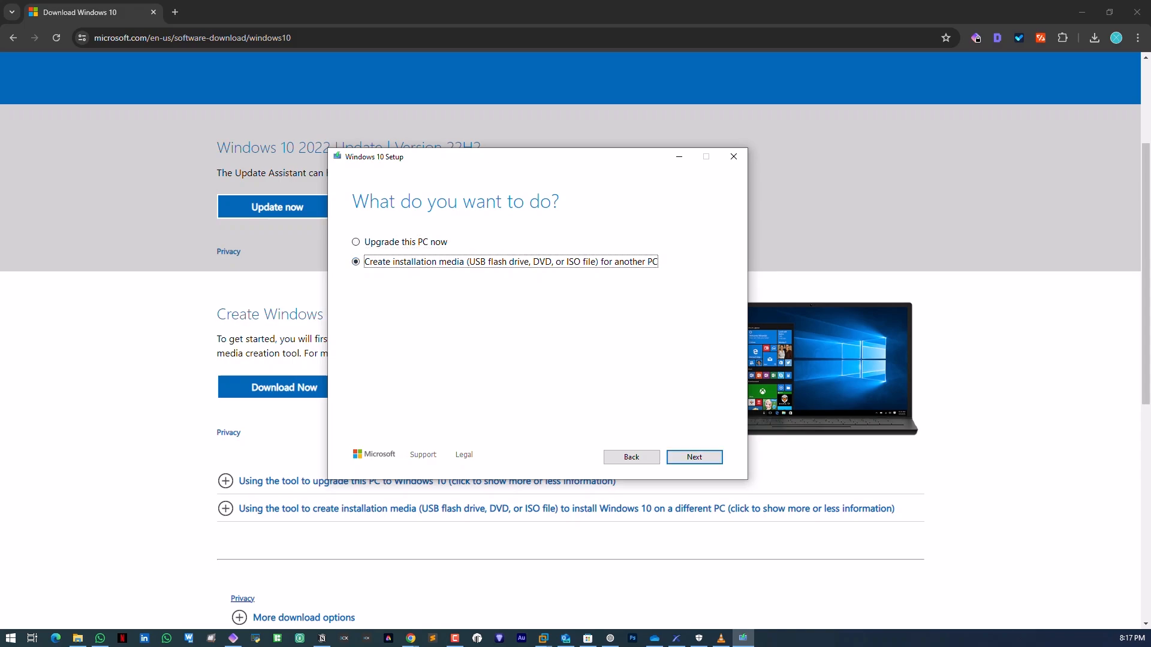
left_click(694, 457)
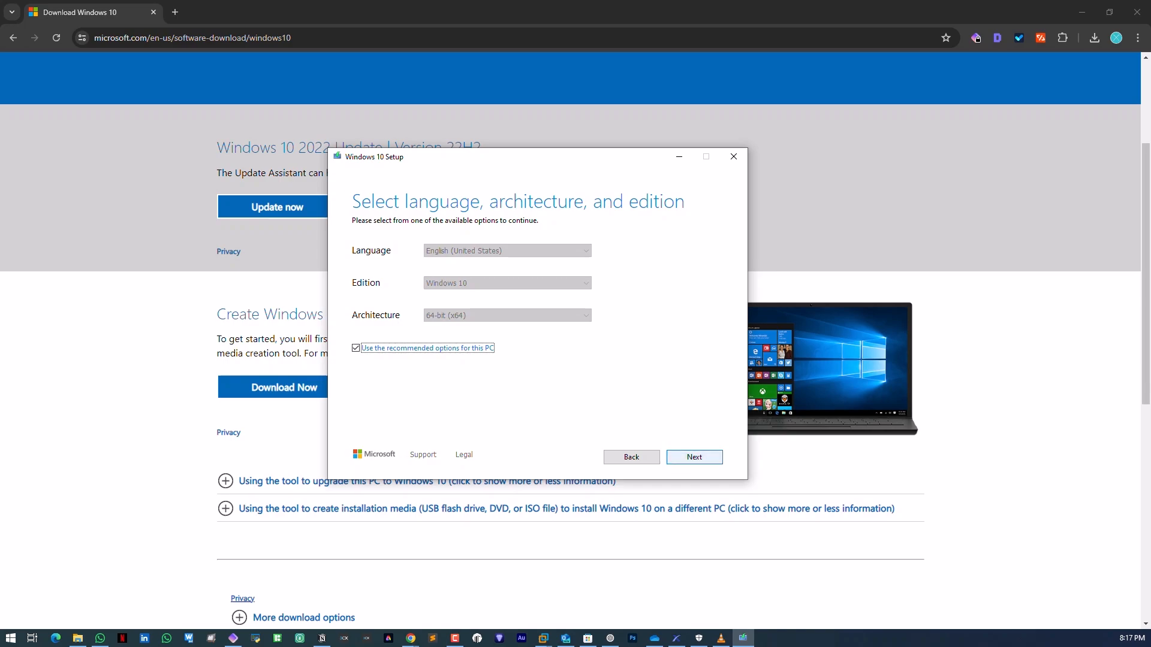
left_click(694, 457)
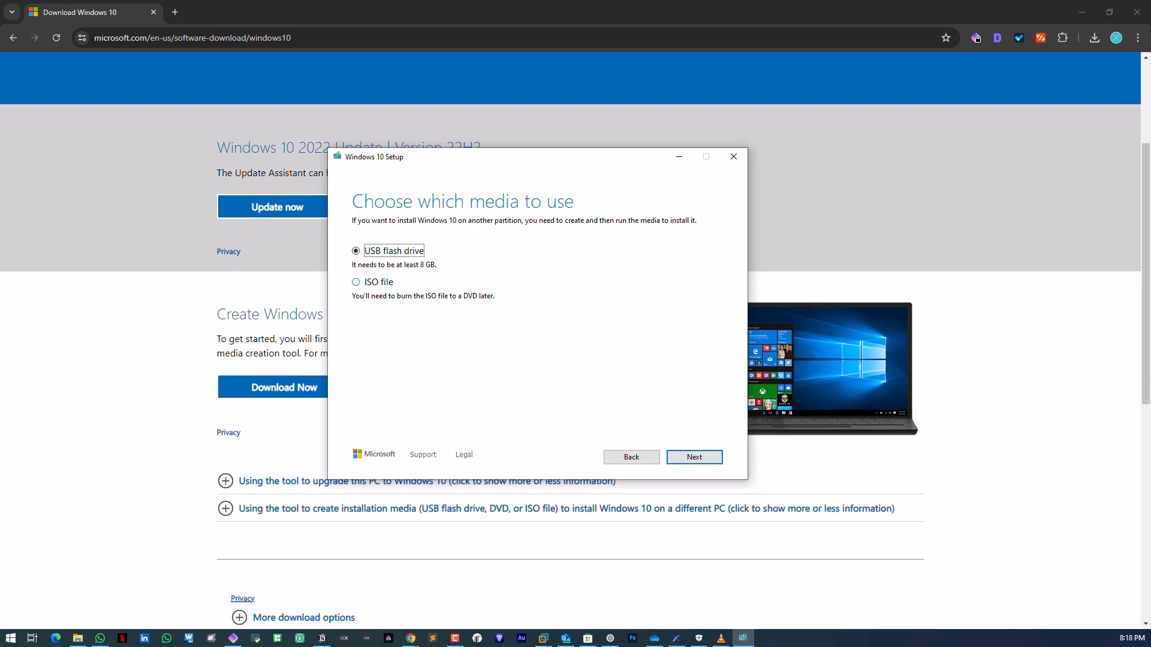
left_click(378, 282)
key("Return")
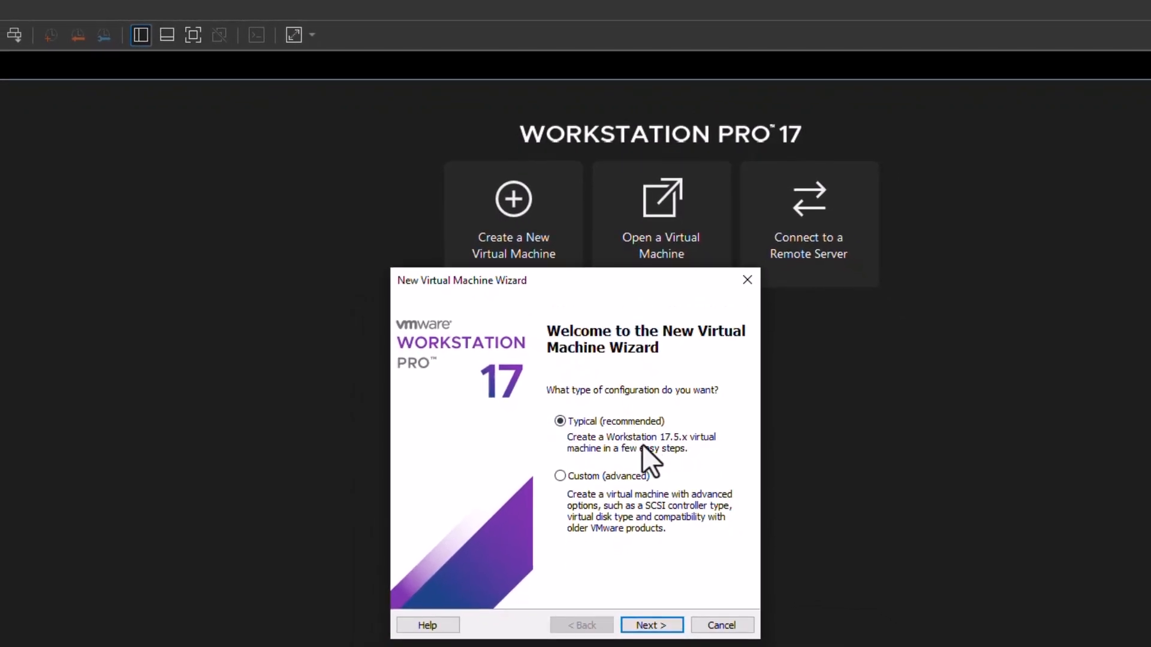
In VMware Workstation, configure a typical virtual machine with the operating system installed later and Microsoft Windows, version Windows 10 x64, as guest.
left_click(640, 626)
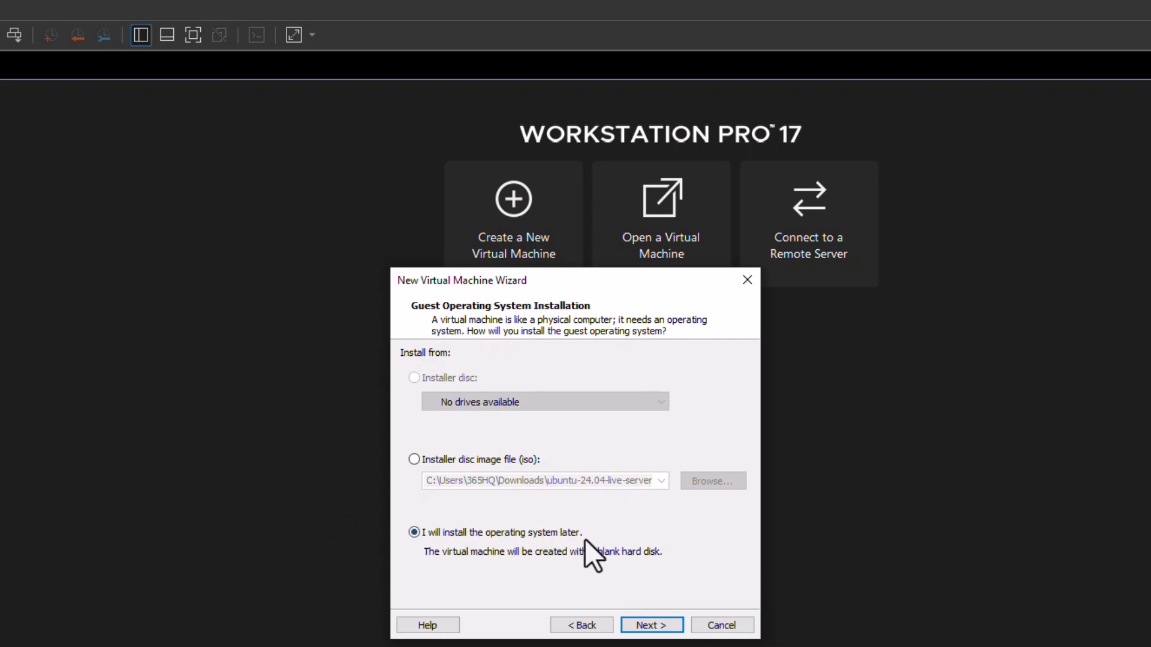
left_click(648, 625)
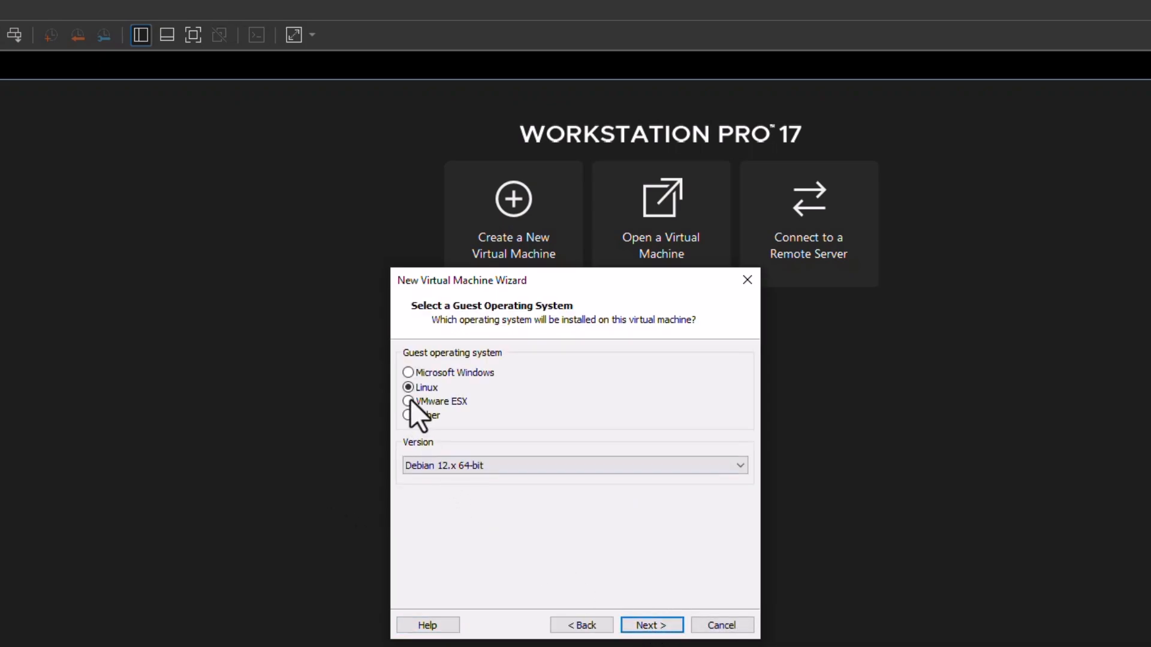
left_click(409, 373)
left_click(453, 464)
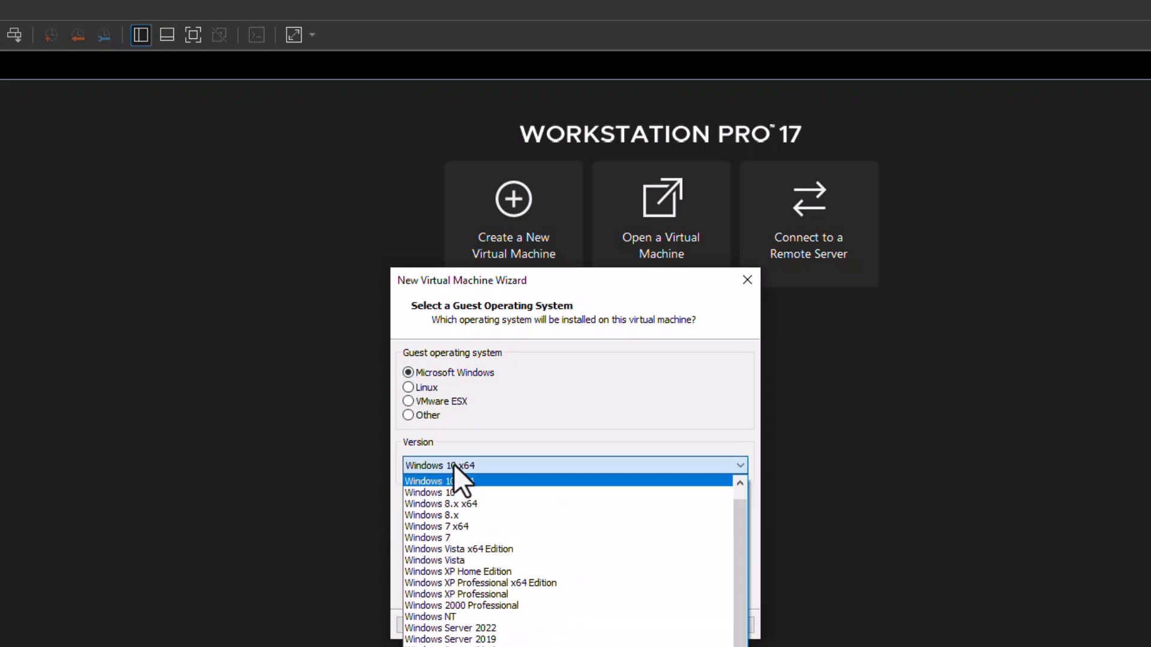
left_click(511, 434)
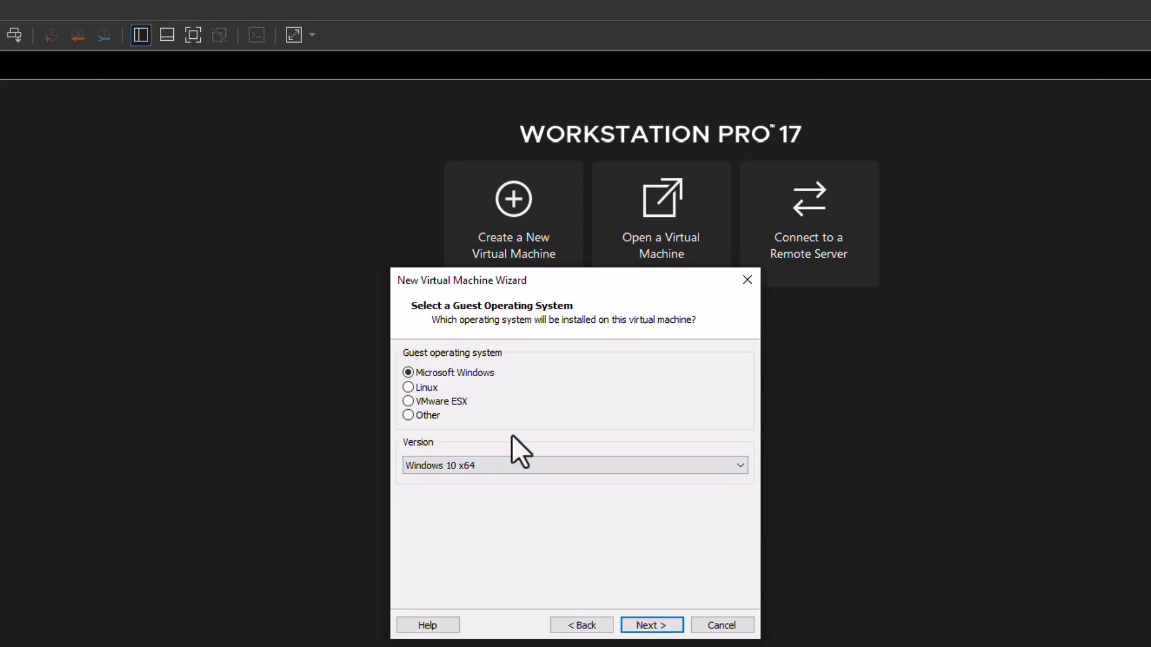
left_click(650, 625)
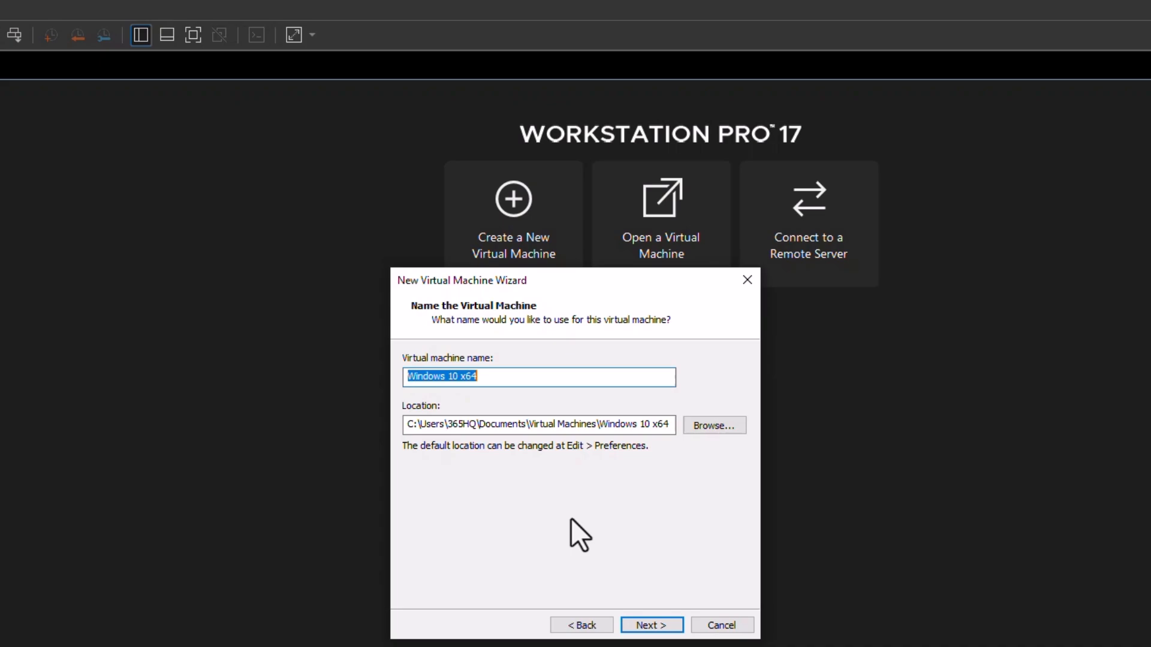
Name the virtual machine Dev and accept its default location.
type("D")
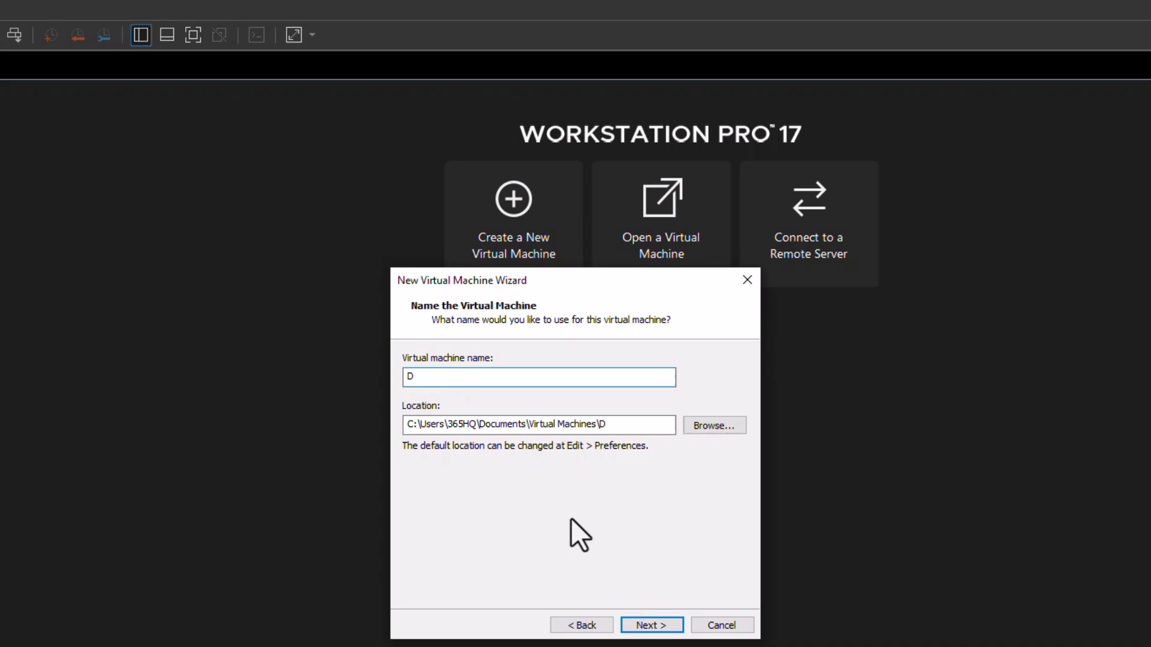
type("ev")
left_click(637, 621)
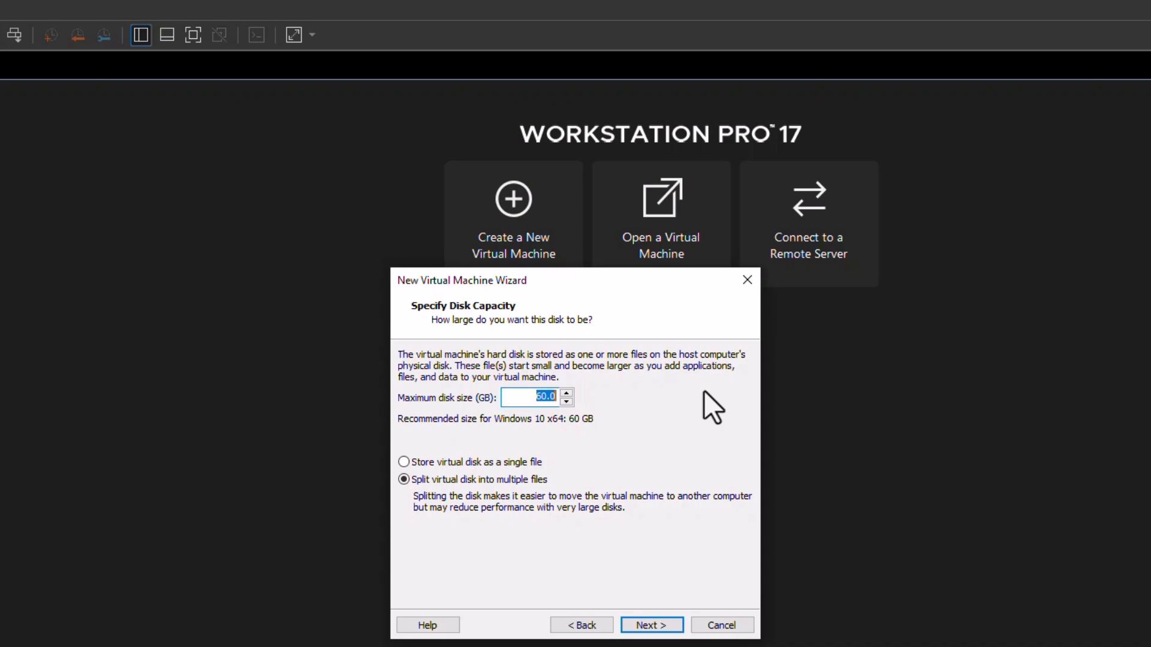
Set the maximum disk size to 100 GB and store the virtual disk as a single file.
type("100")
left_click(402, 462)
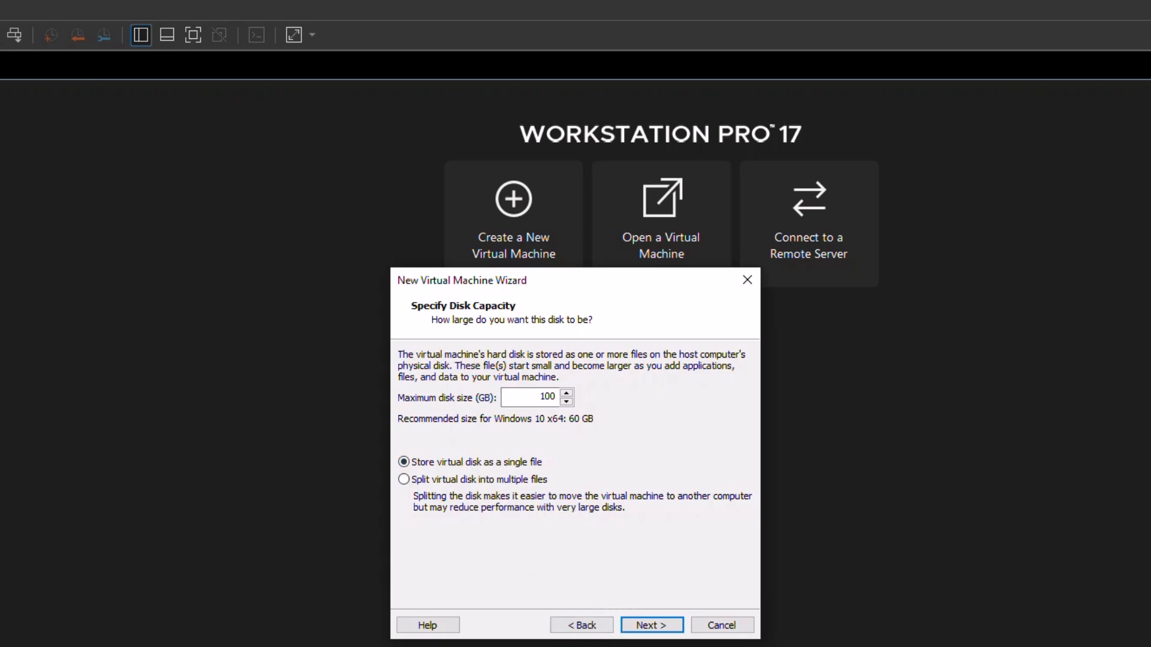
left_click(651, 625)
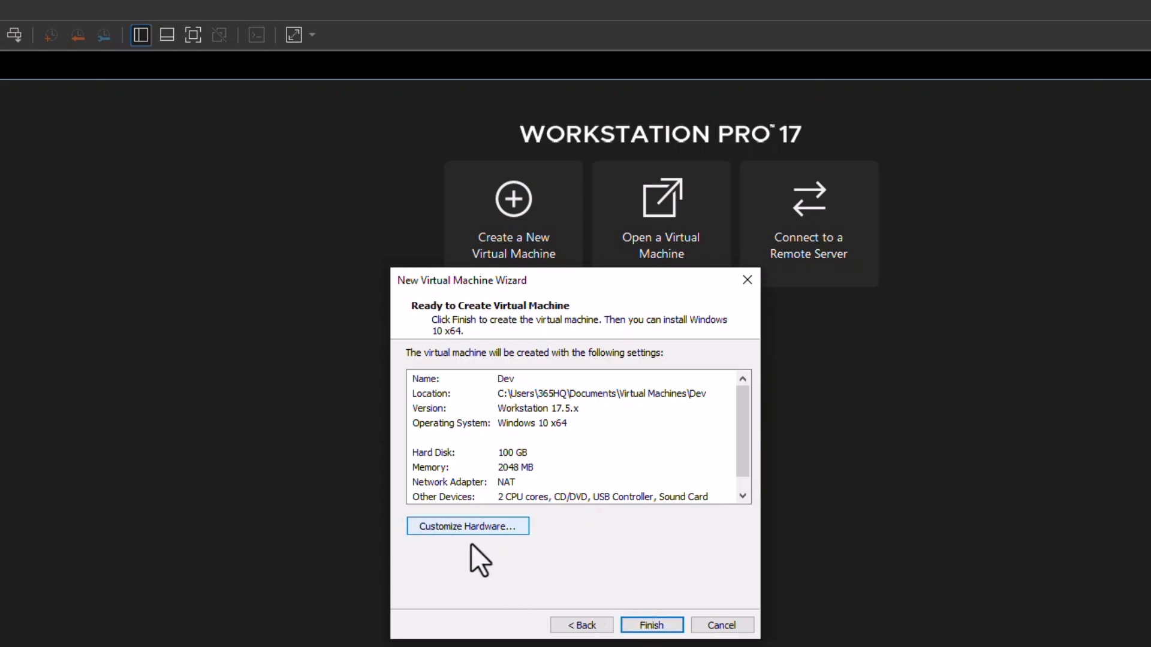
Customize the virtual machine's hardware by setting its memory to 8192 MB.
left_click(514, 533)
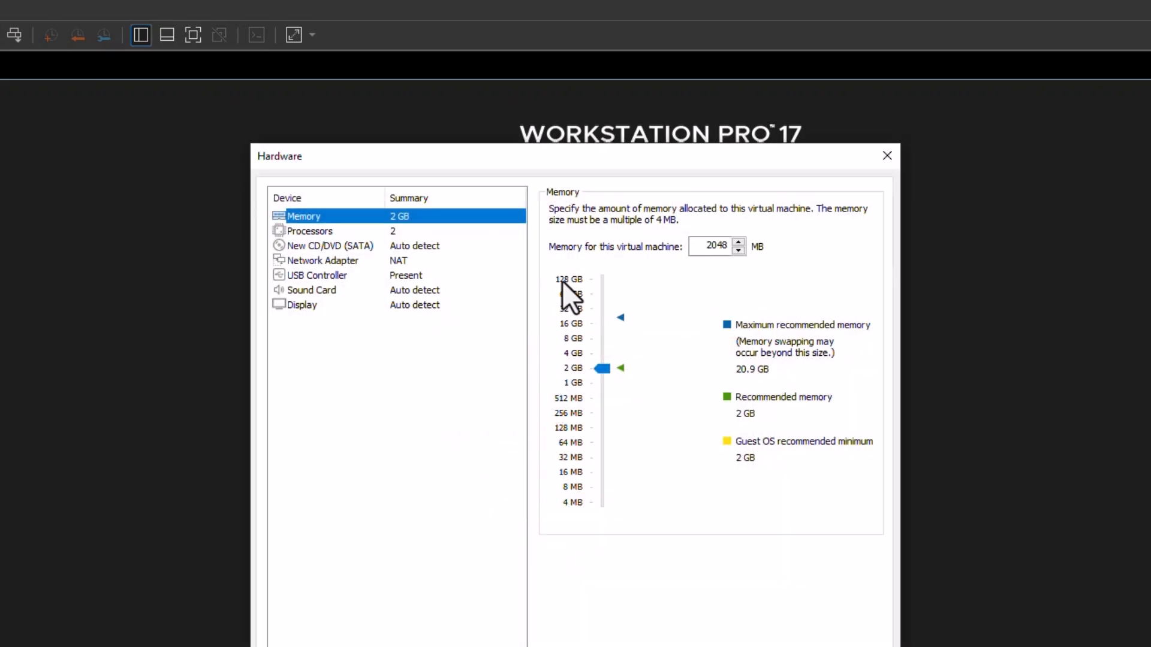
double_click(707, 245)
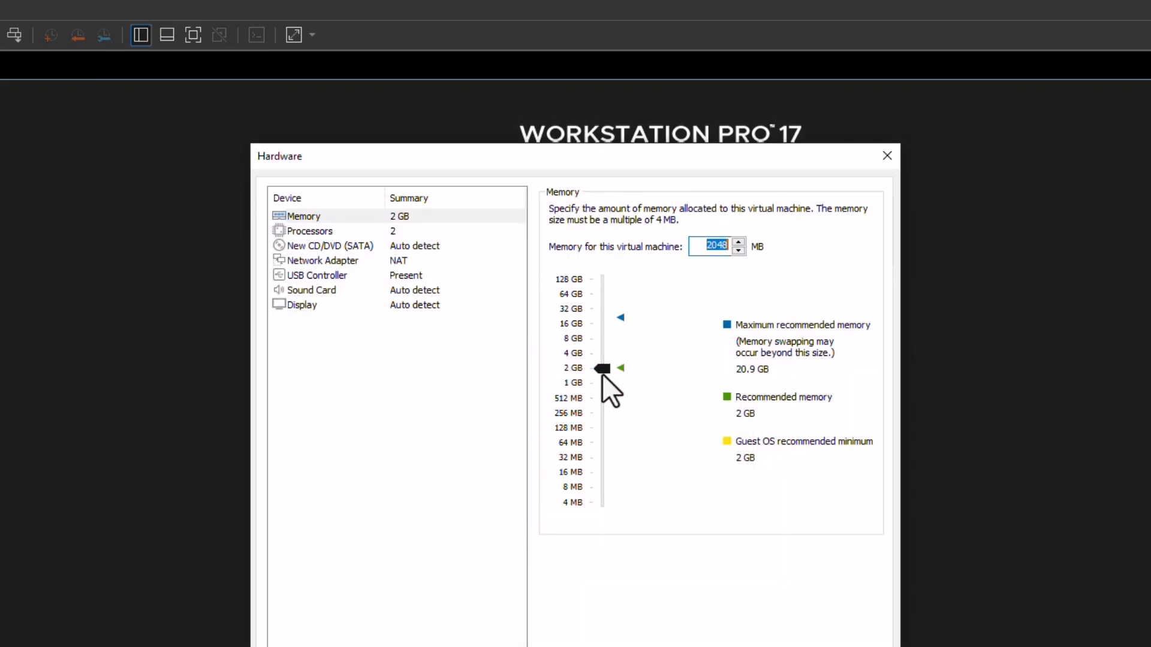
left_click_drag(598, 373, 602, 343)
left_click_drag(596, 343, 596, 343)
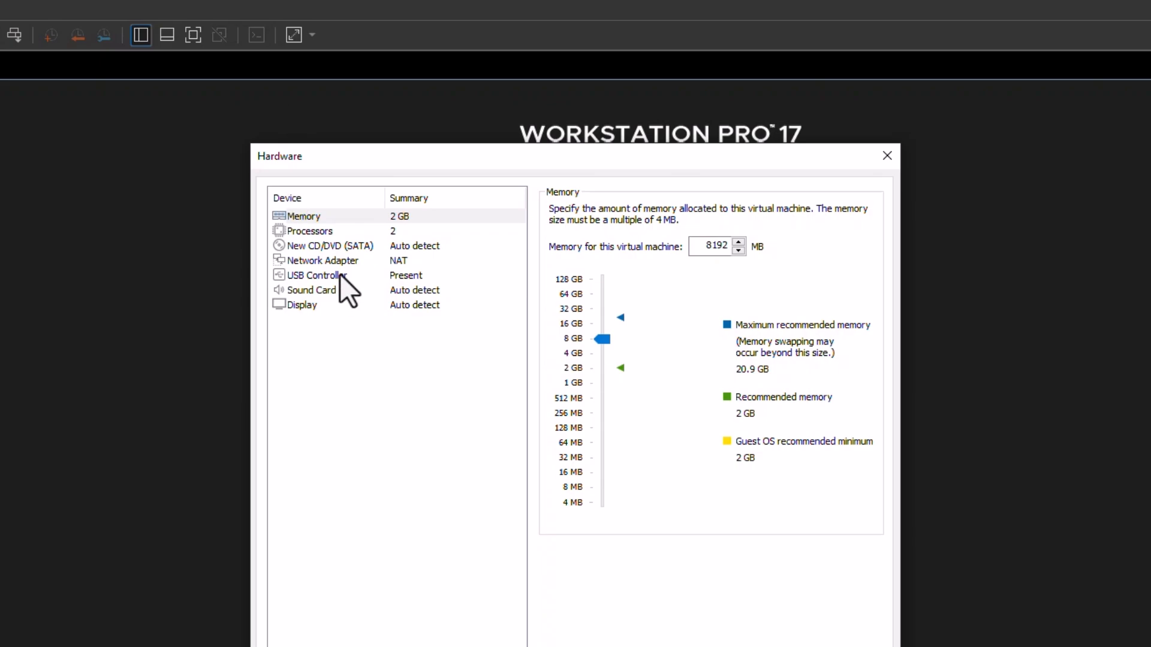
Review the processor settings and set the network adapter's connection to Bridged.
left_click(331, 232)
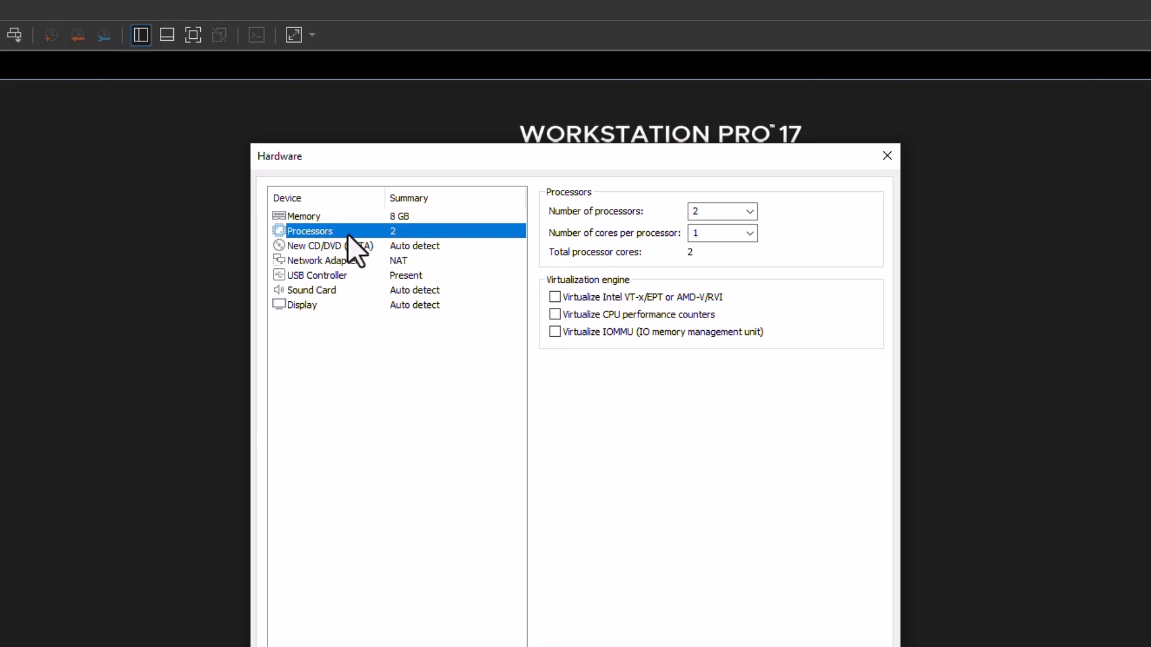
left_click(323, 254)
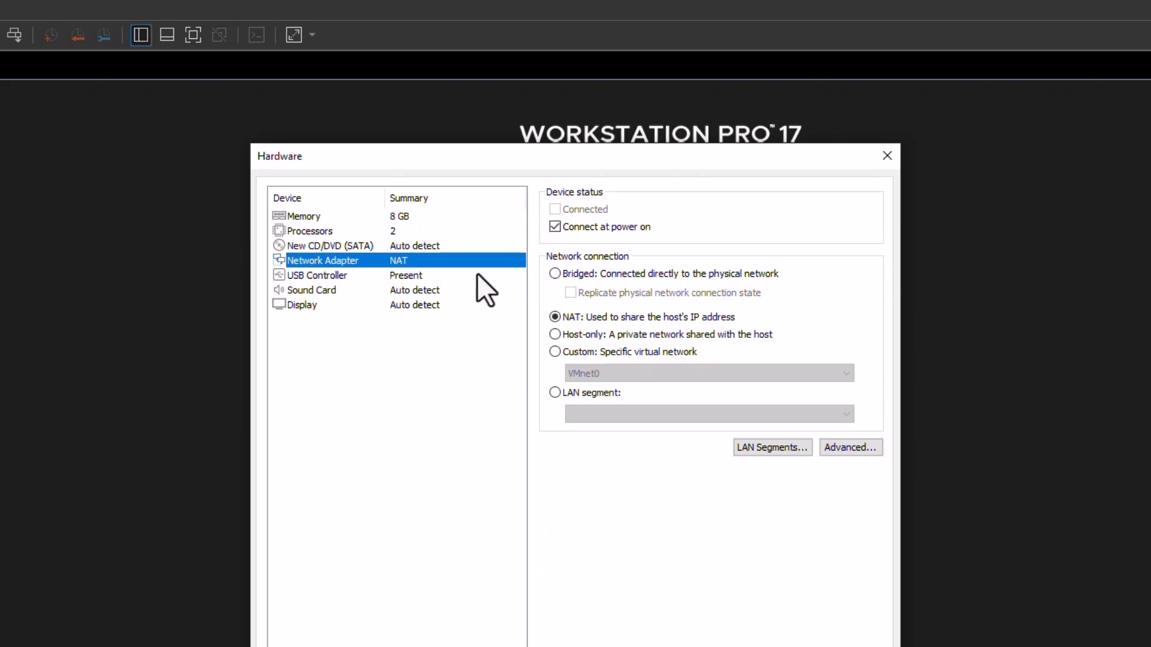
left_click(555, 274)
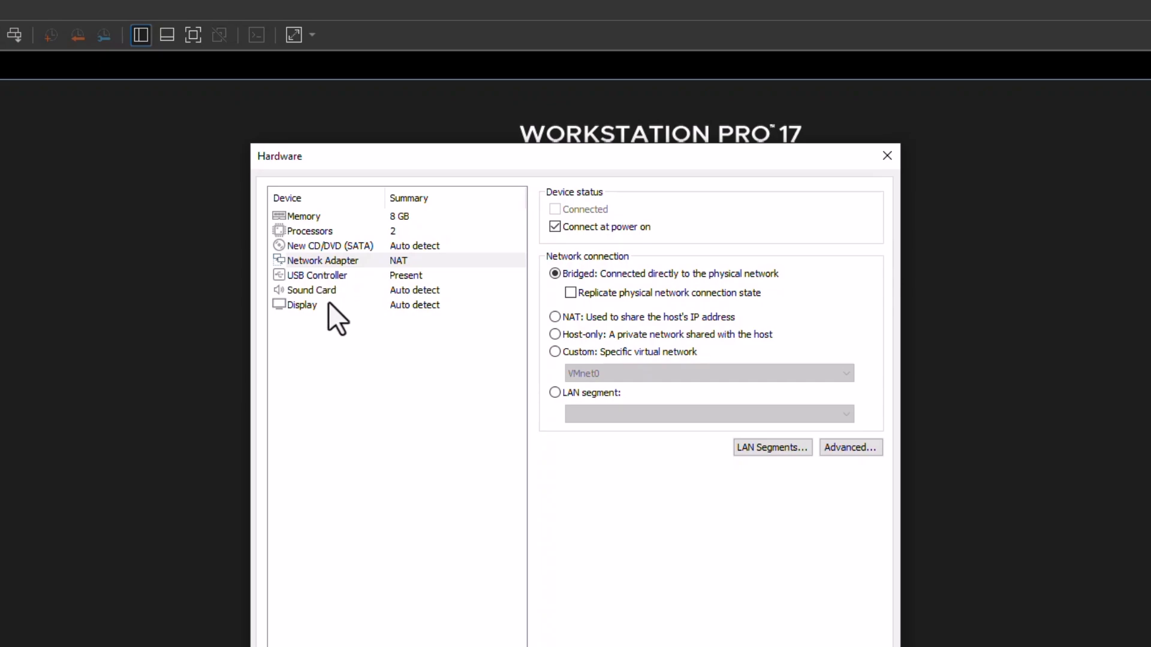
Set the virtual CD/DVD drive to use the ISO image file F:\WINDOWS 10 ISO\Windows.iso.
left_click(337, 243)
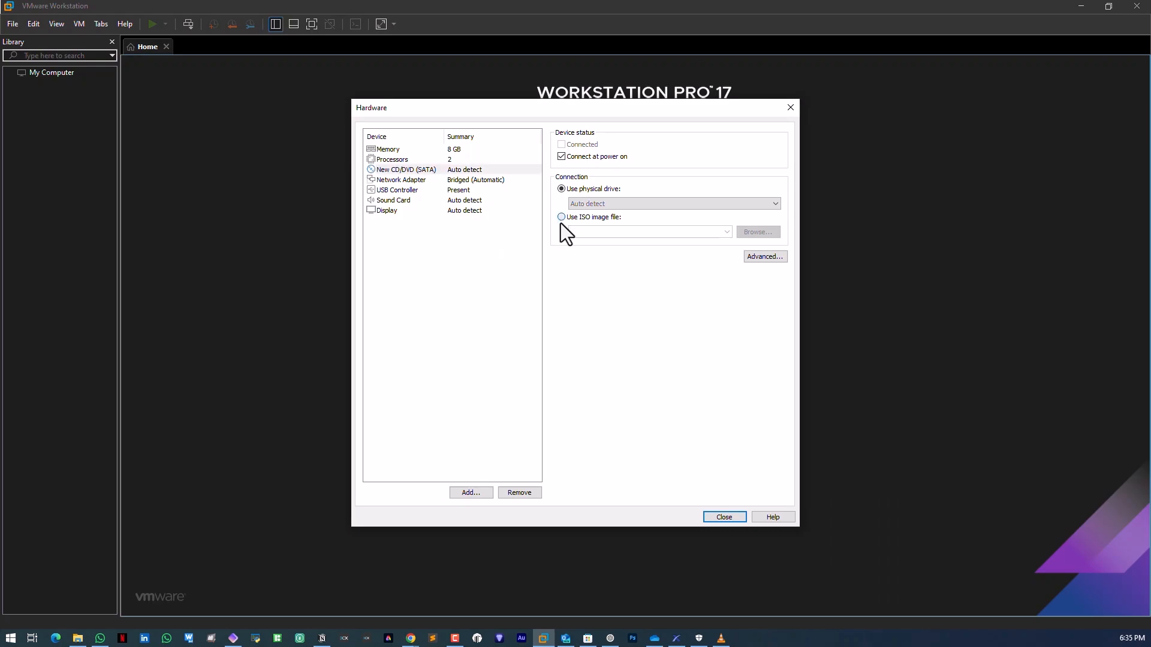
left_click(561, 217)
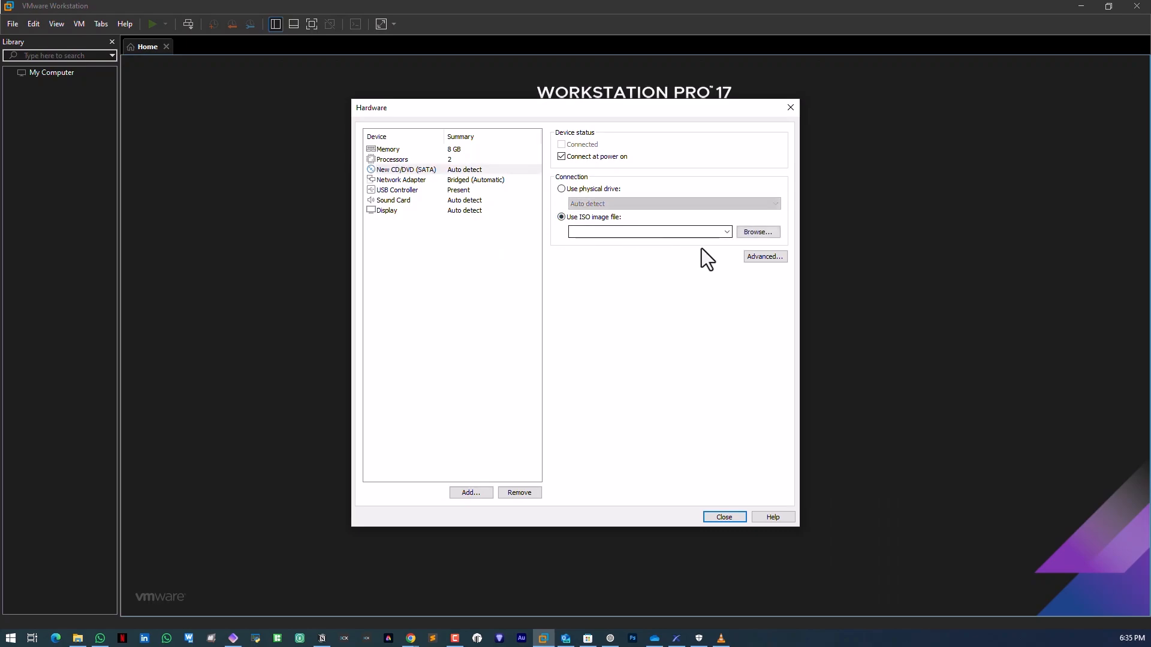
left_click(758, 232)
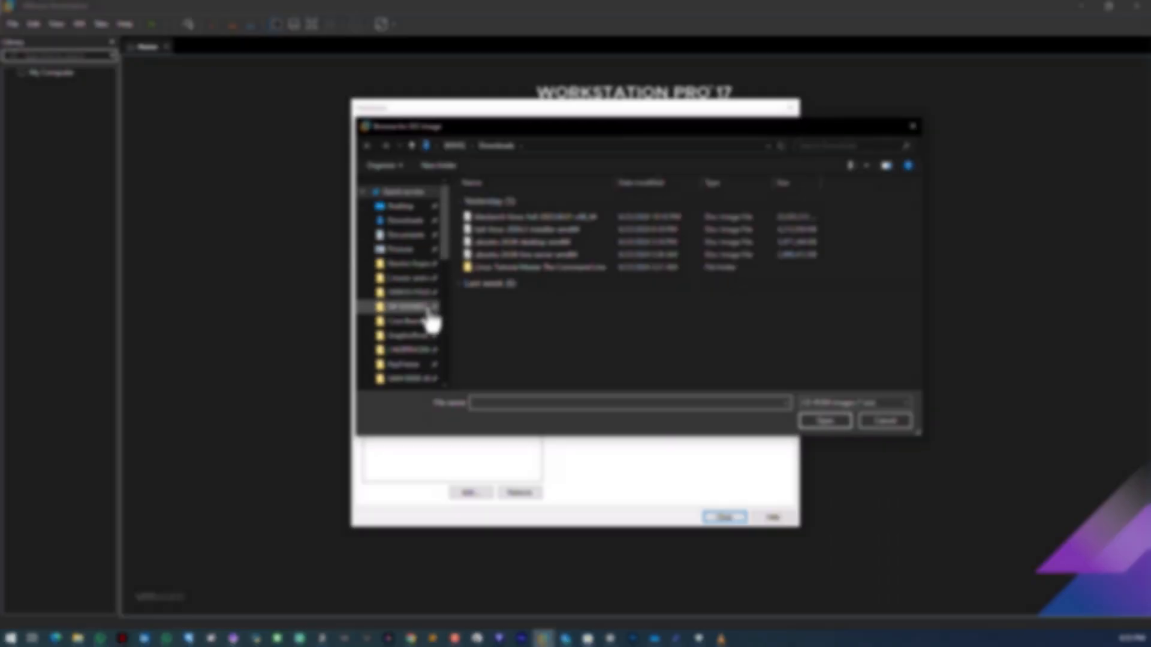
scroll(428, 323, "down", 3)
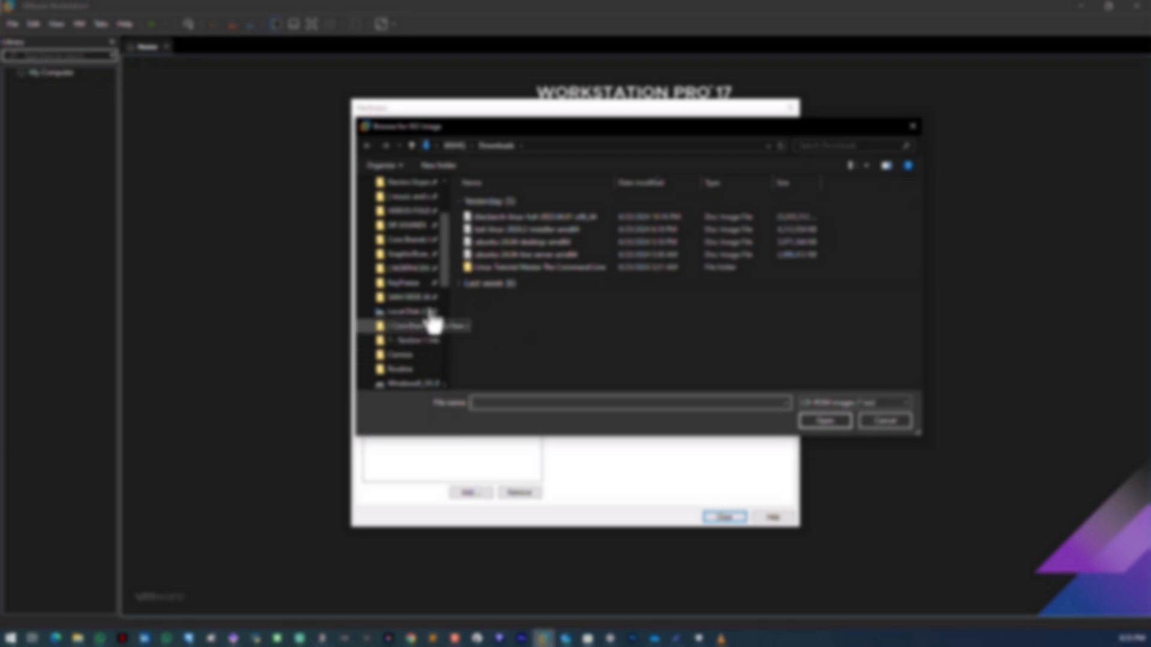
scroll(429, 323, "down", 2)
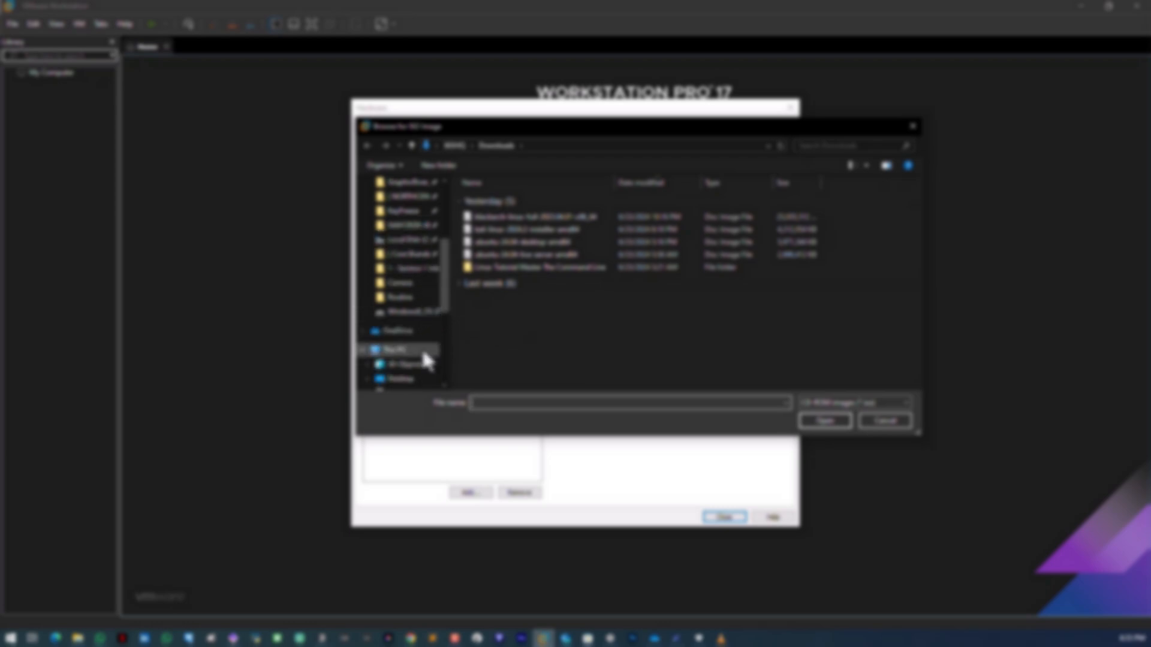
left_click(420, 312)
scroll(531, 294, "down", 10)
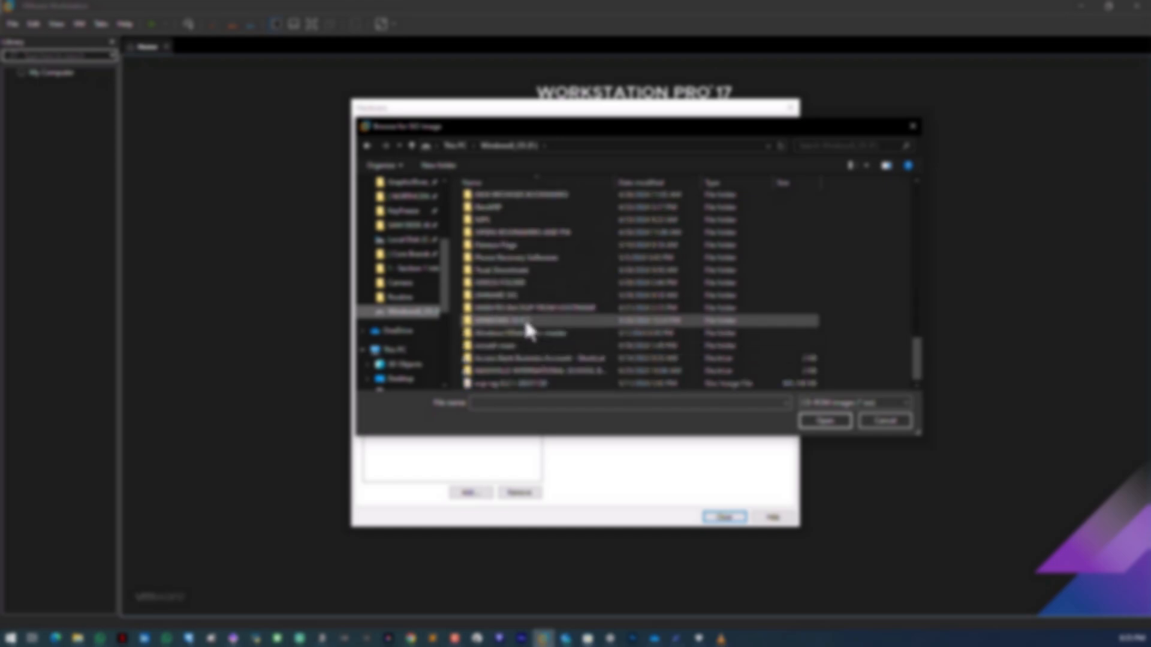
left_click(526, 324)
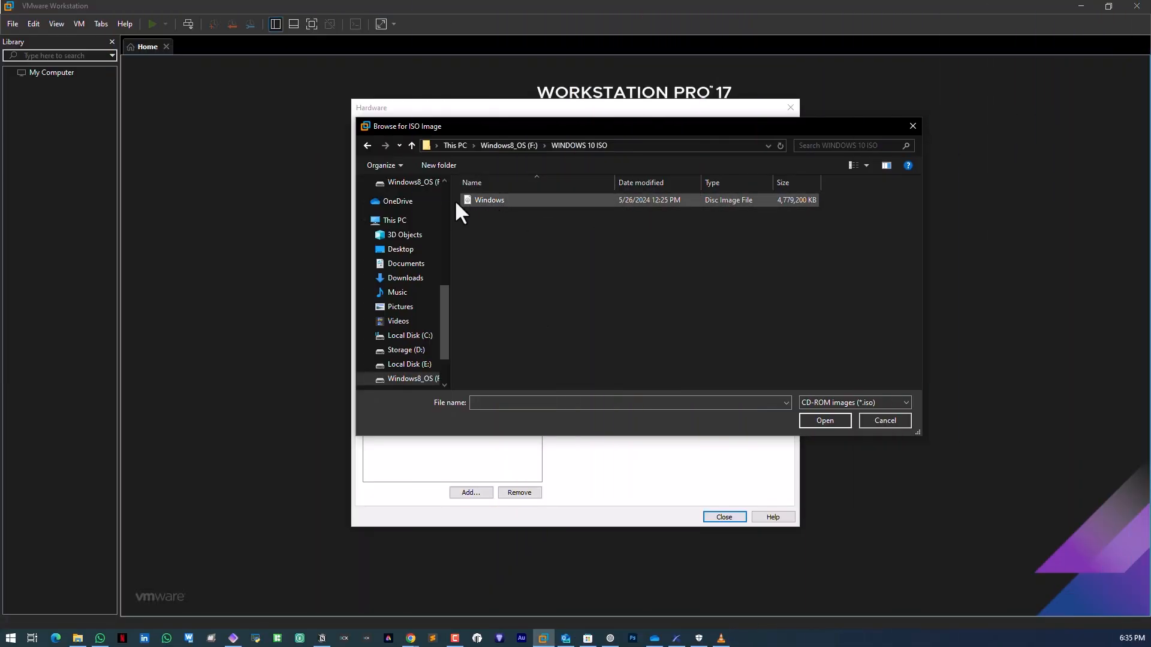
left_click(496, 198)
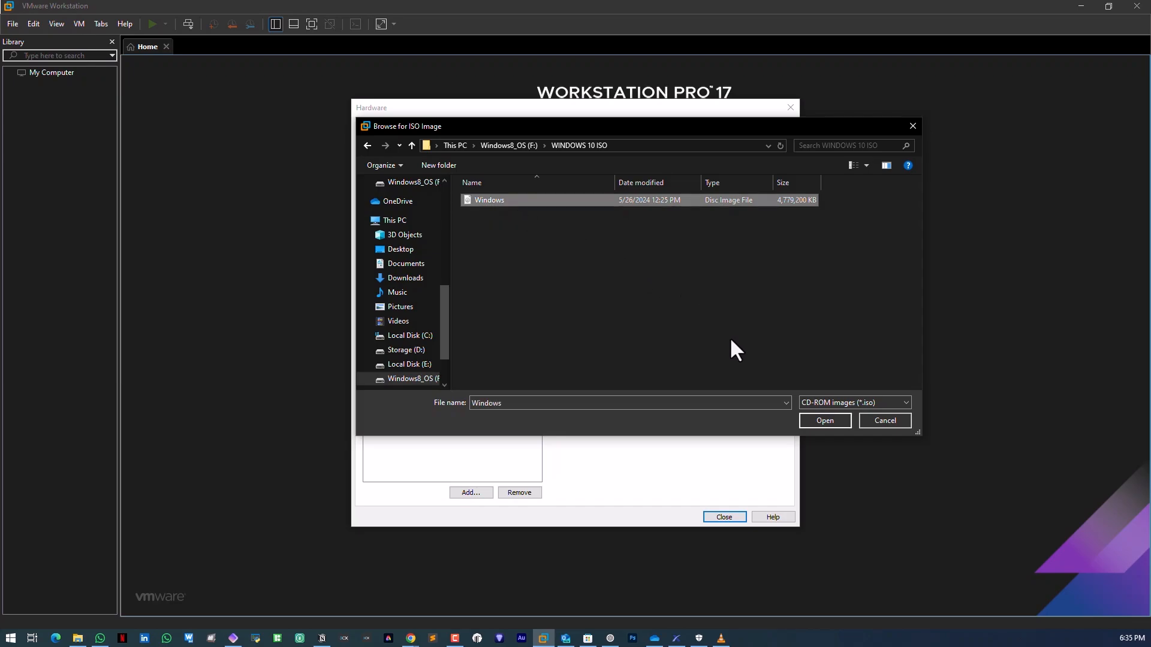
left_click(825, 420)
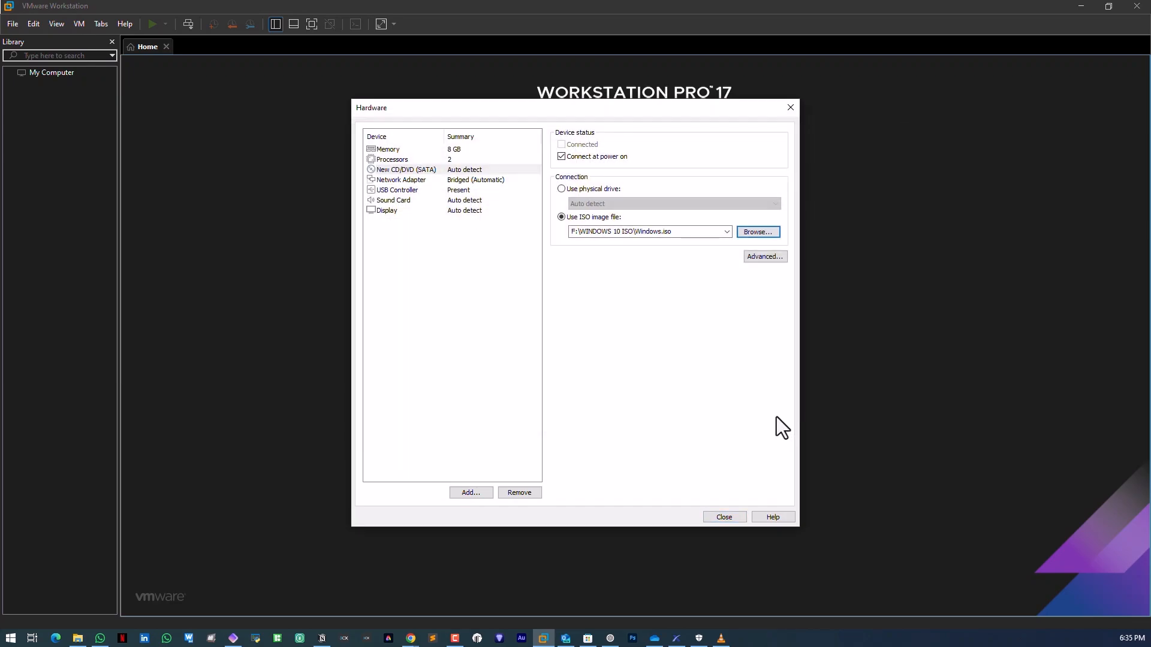
Close the hardware customization and finish creating the Dev virtual machine, dismissing its settings without further changes.
left_click(717, 517)
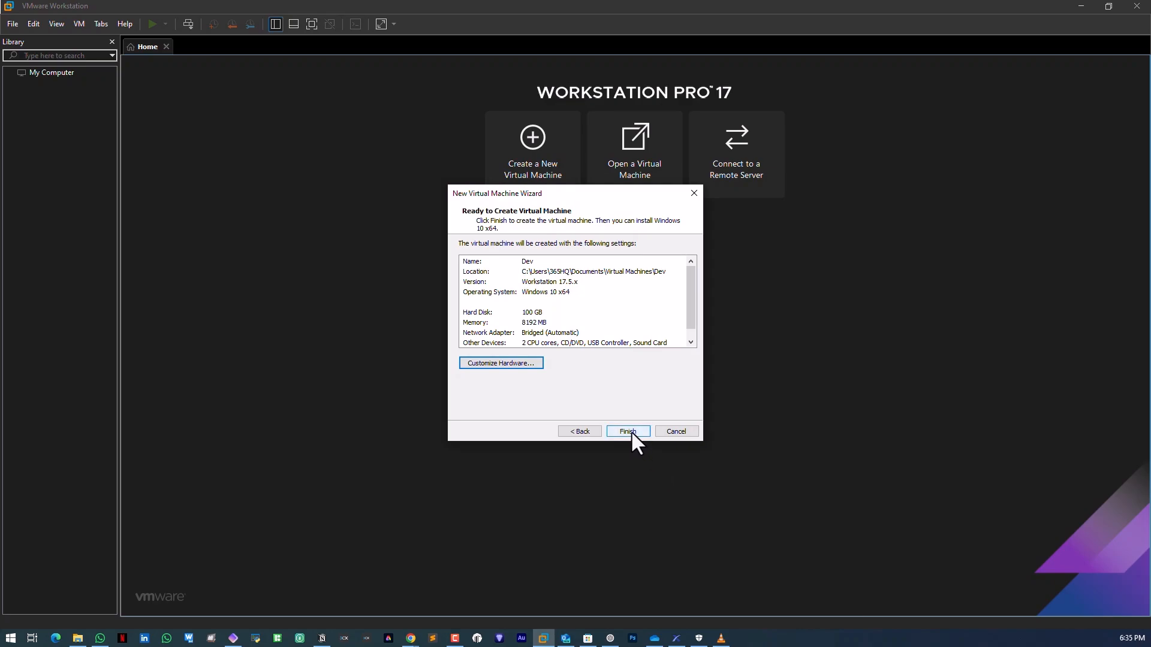
left_click(629, 430)
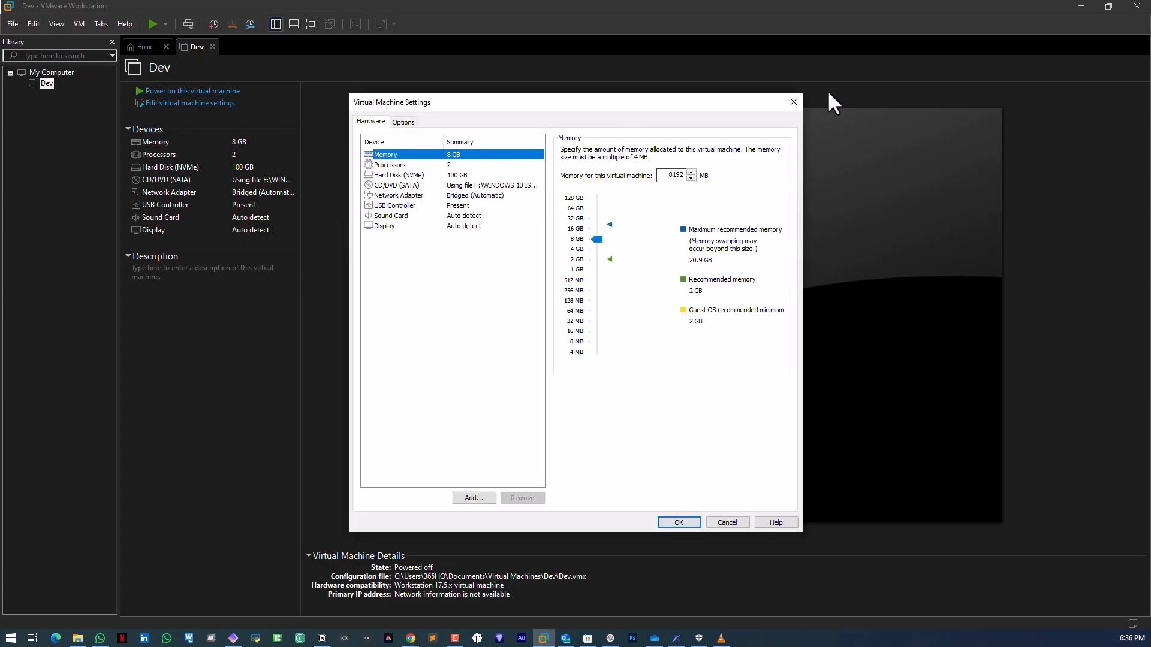
left_click(793, 102)
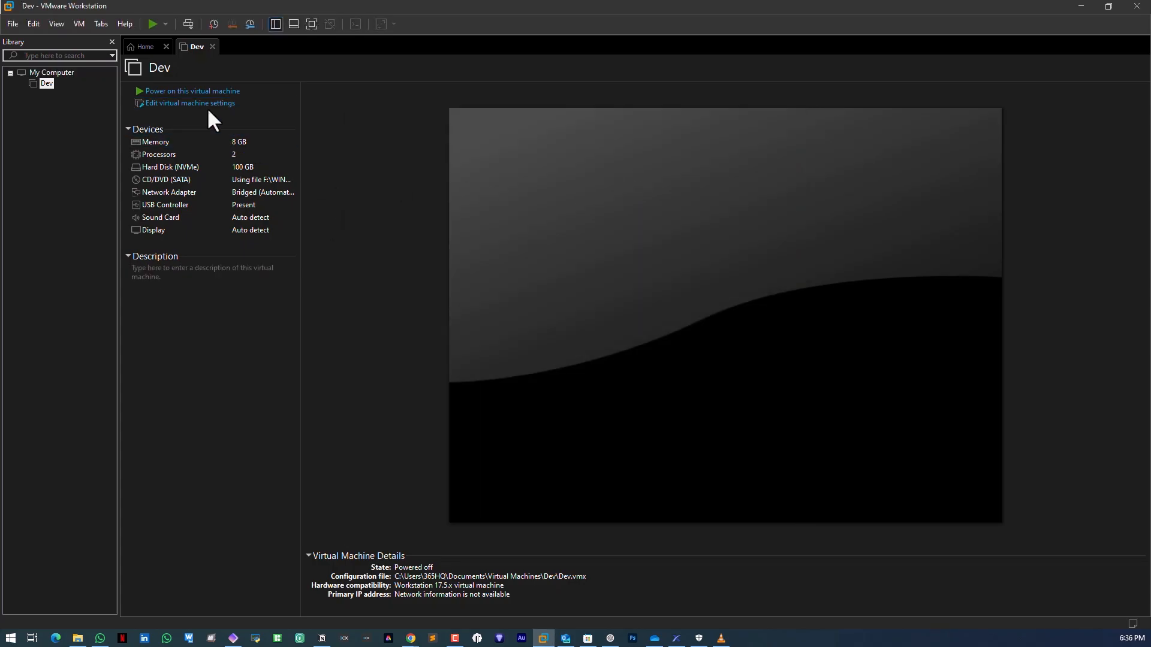
Try to boot the Dev virtual machine from the Windows ISO, powering it off after each attempt.
left_click(198, 91)
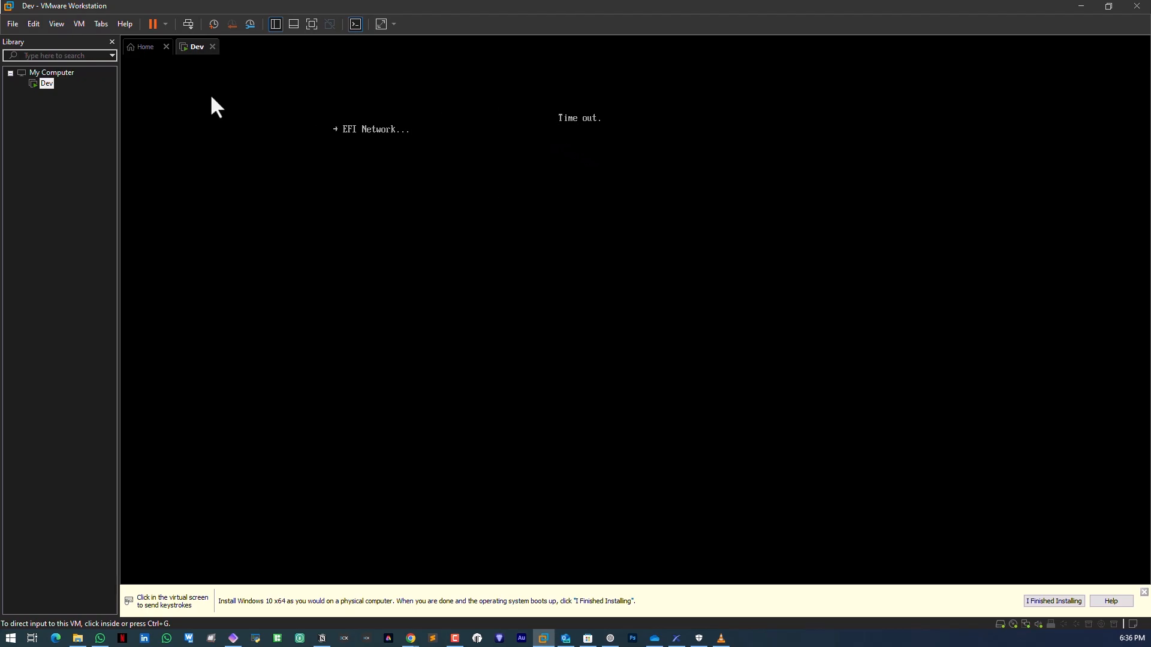
left_click(212, 47)
left_click(570, 341)
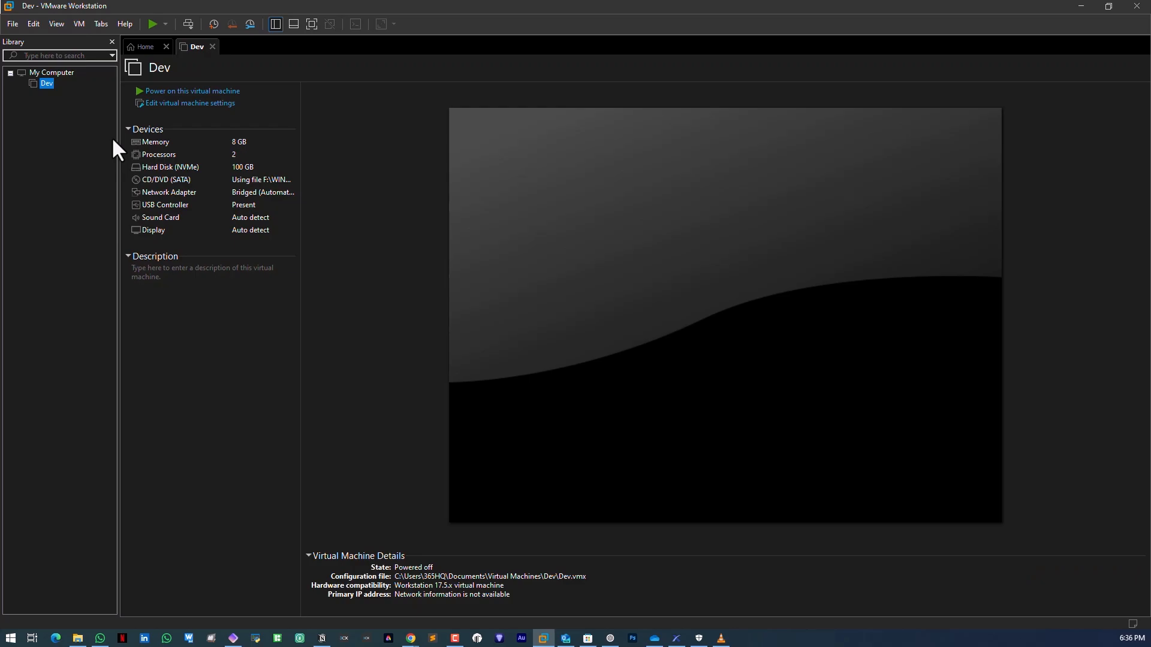
left_click(190, 92)
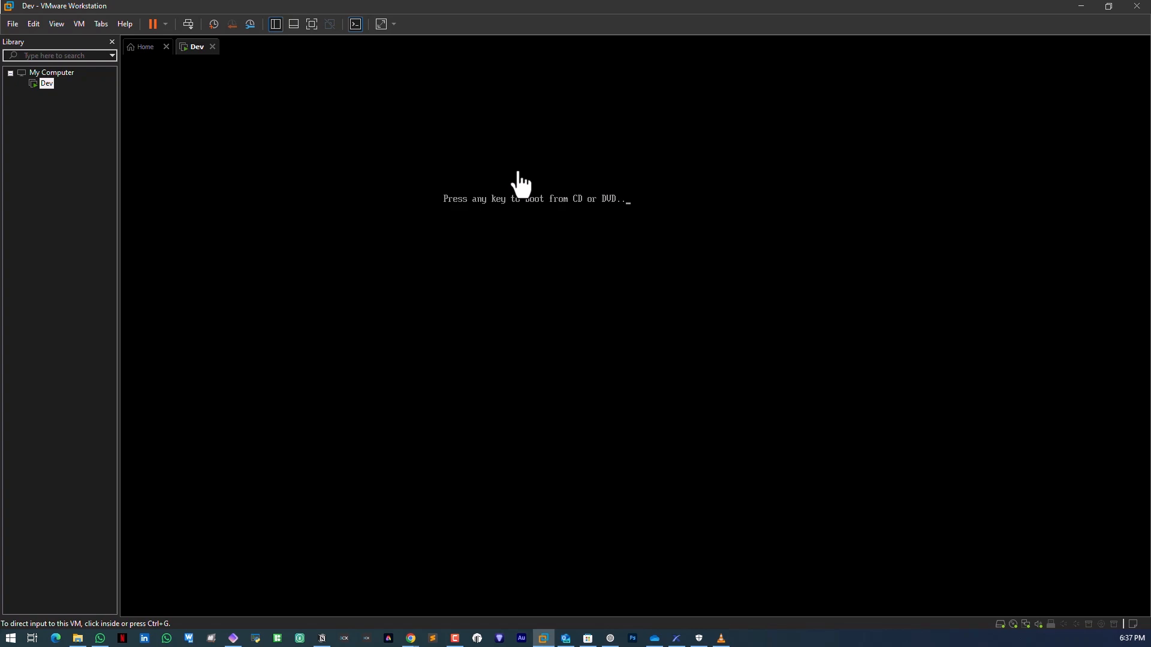
left_click(590, 249)
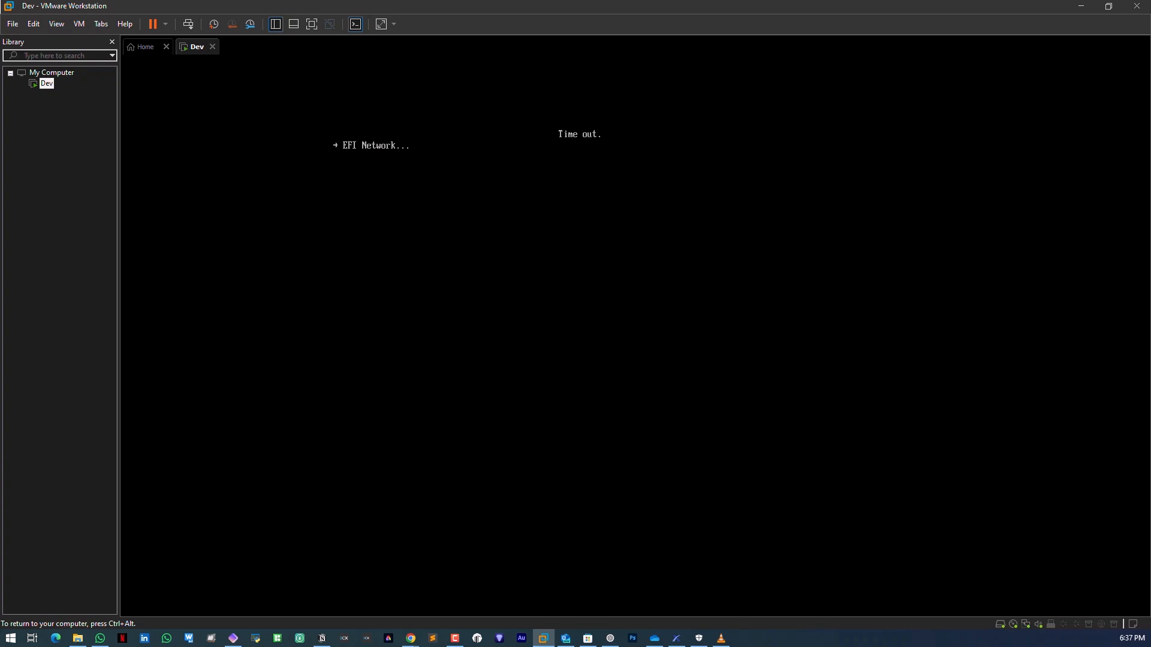
key("ctrl+alt")
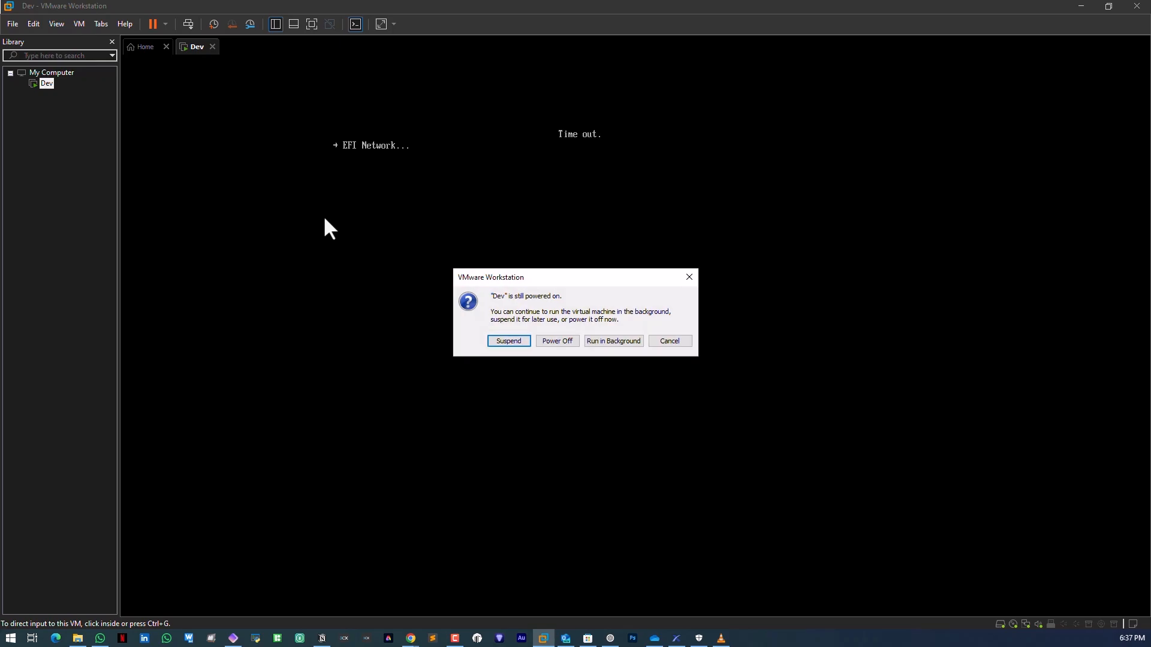
left_click(557, 340)
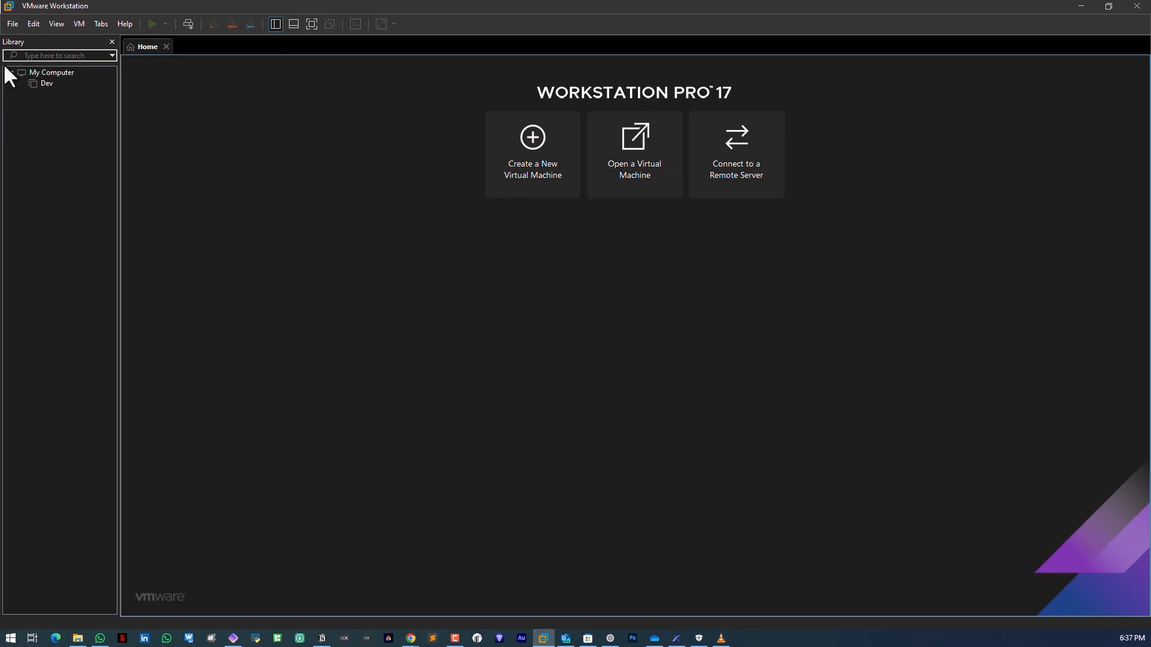
Boot the Dev virtual machine from the Windows disc and connect the detected Logitech webcam to the host.
left_click(48, 86)
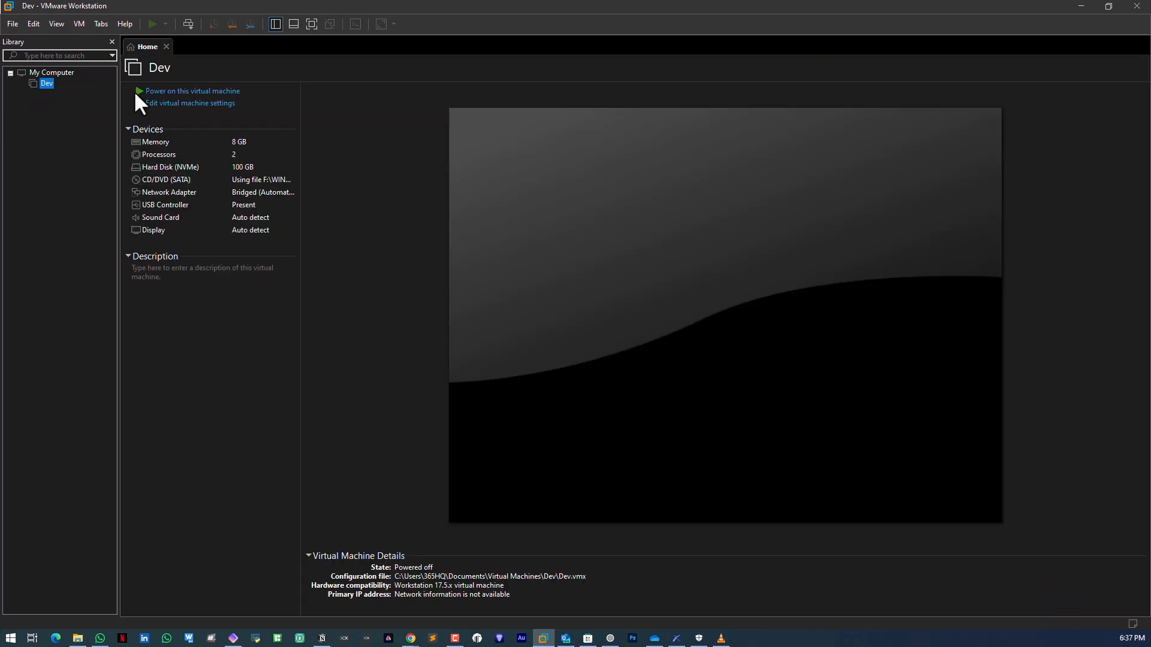
left_click(161, 93)
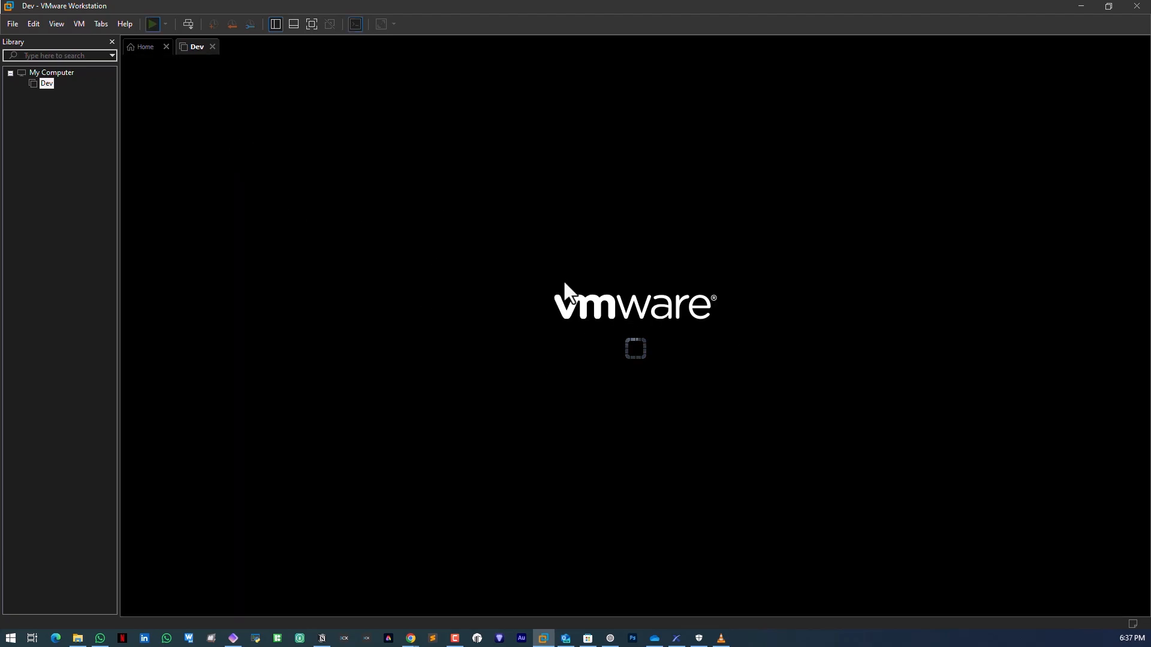
left_click(484, 227)
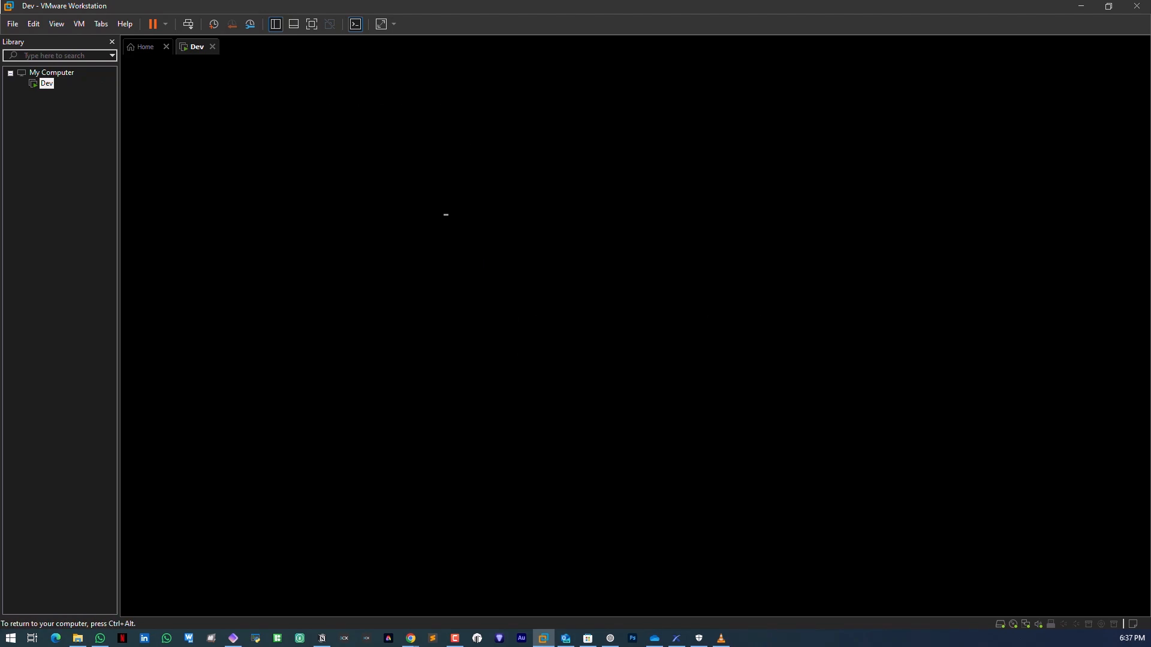
key("Return")
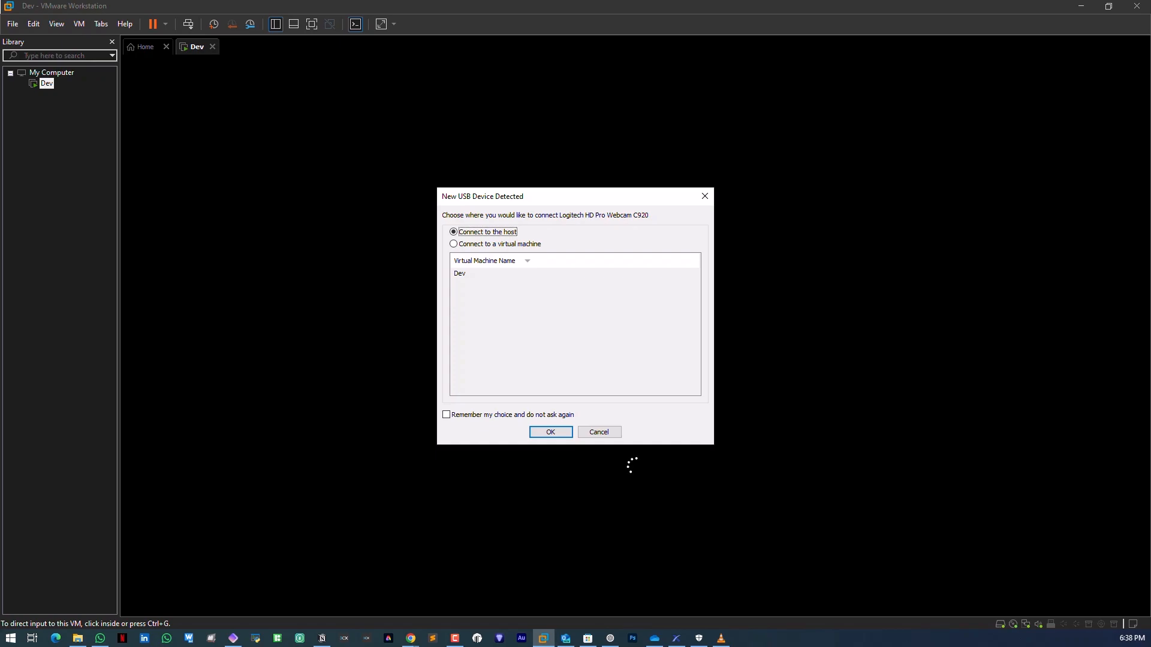
key("Return")
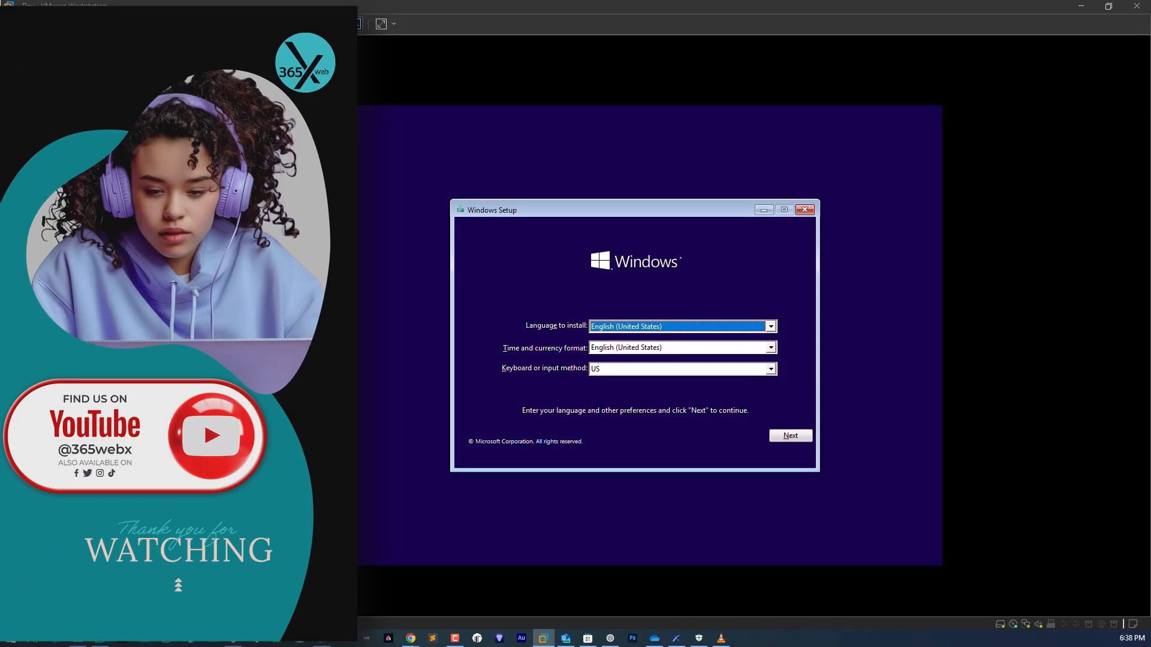
Start the Windows installation with English (United States) and the US keyboard, continuing without a product key.
left_click(791, 438)
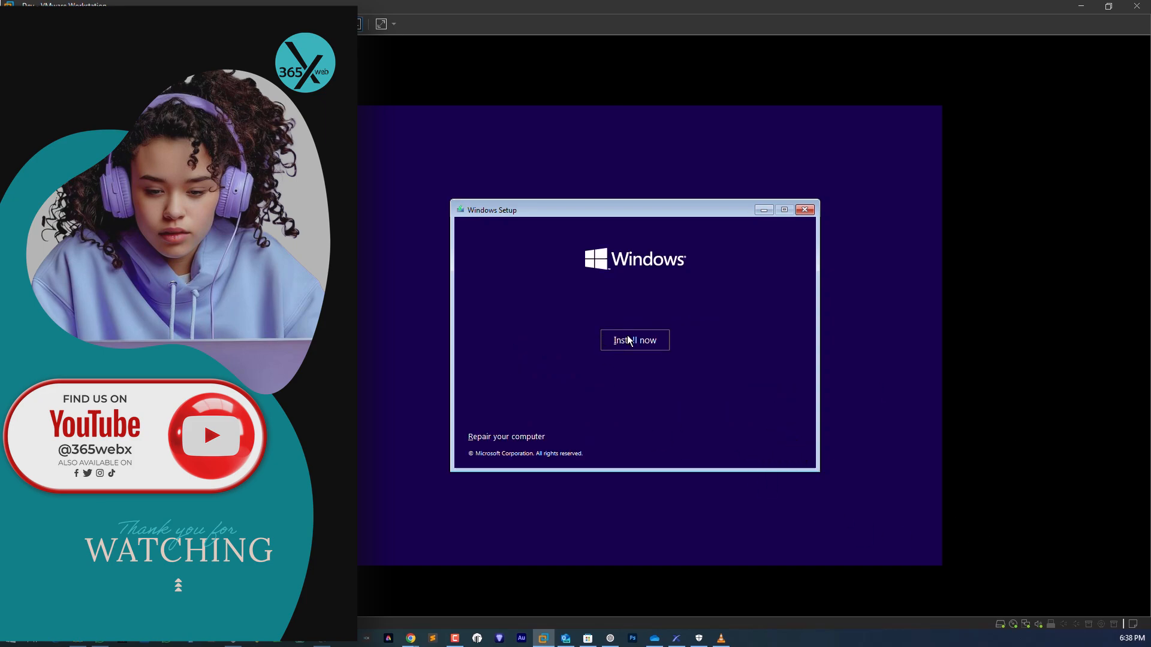
left_click(628, 337)
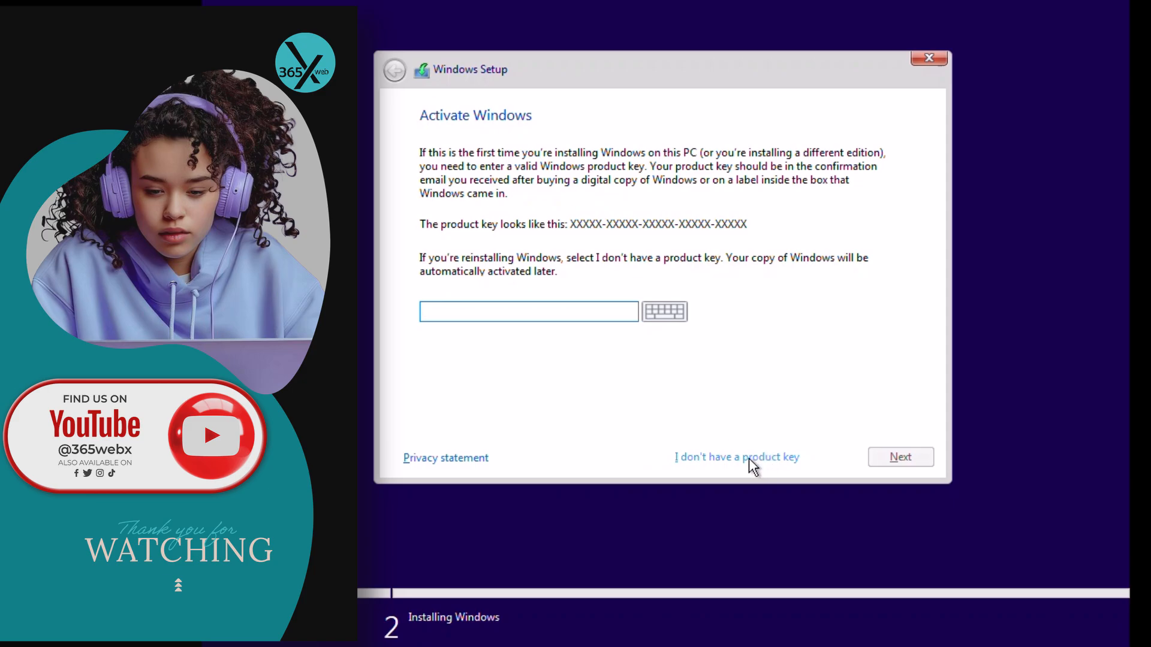
left_click(772, 457)
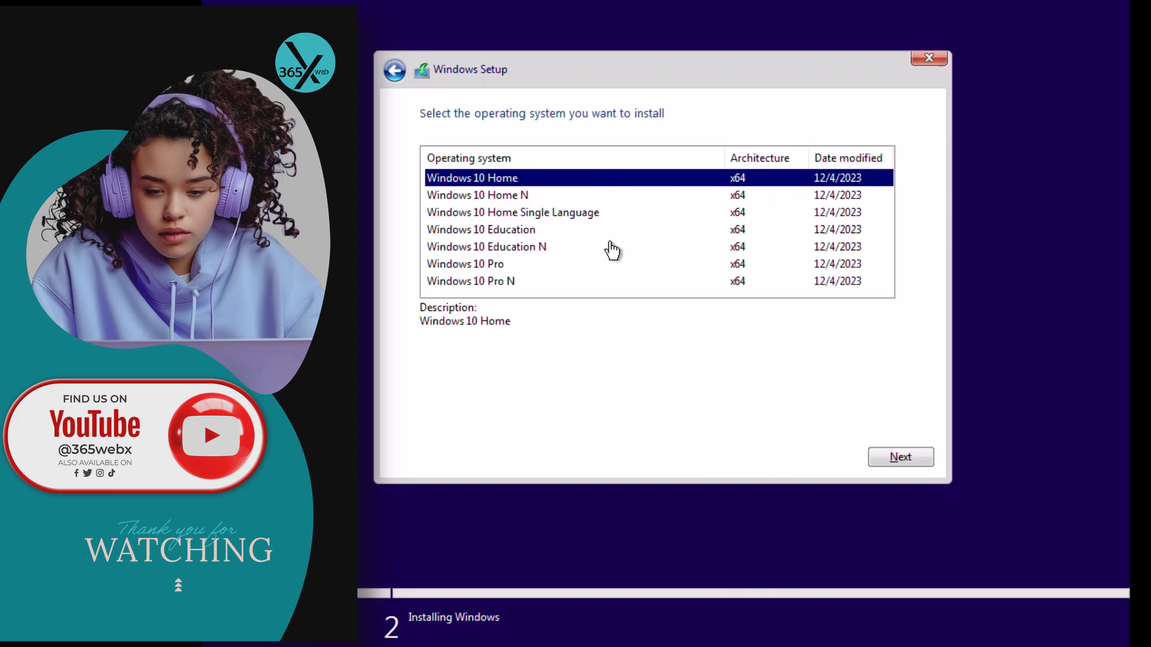
Choose Windows 10 Pro as the operating system to install and accept the license terms.
left_click(534, 264)
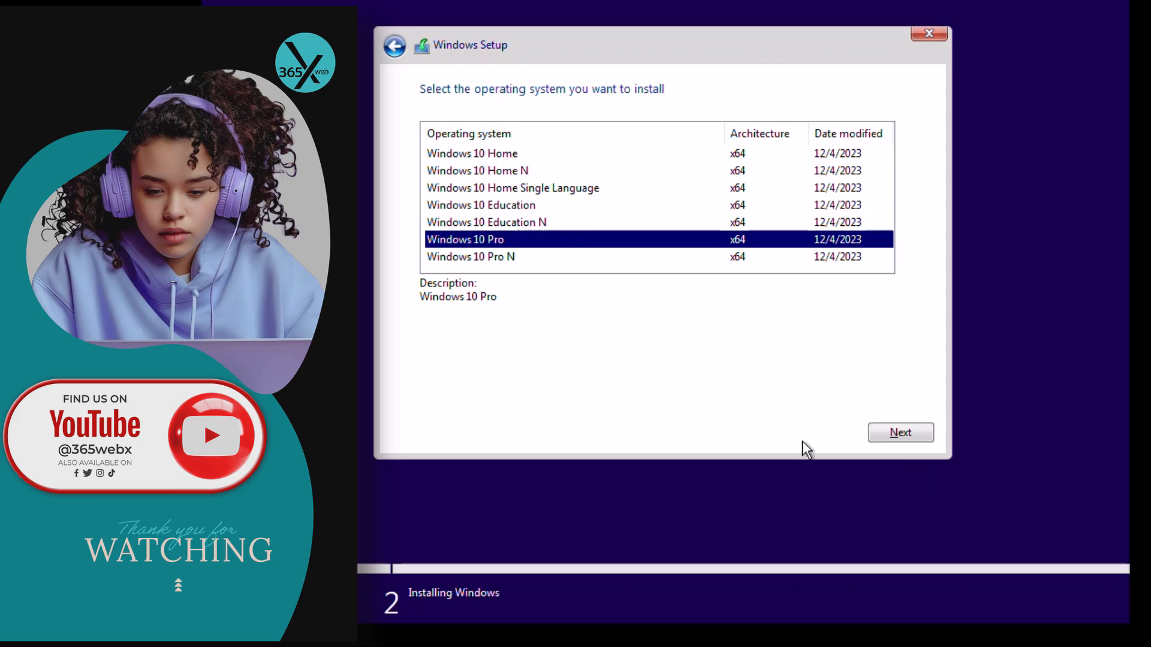
left_click(880, 437)
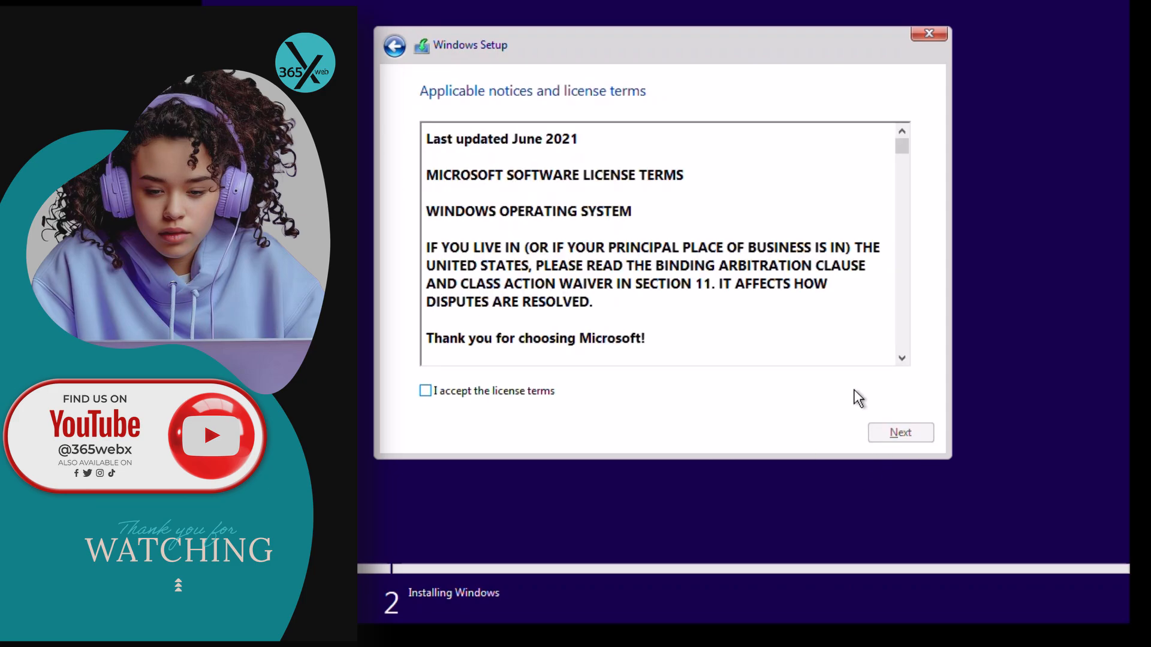
left_click(462, 393)
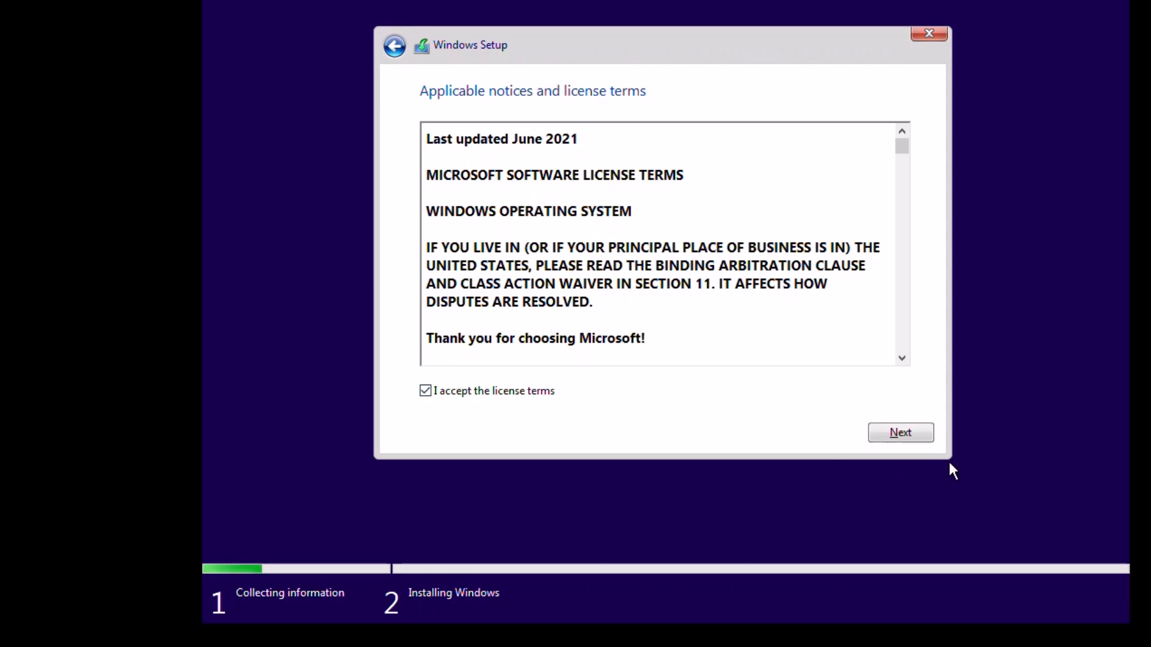
left_click(917, 437)
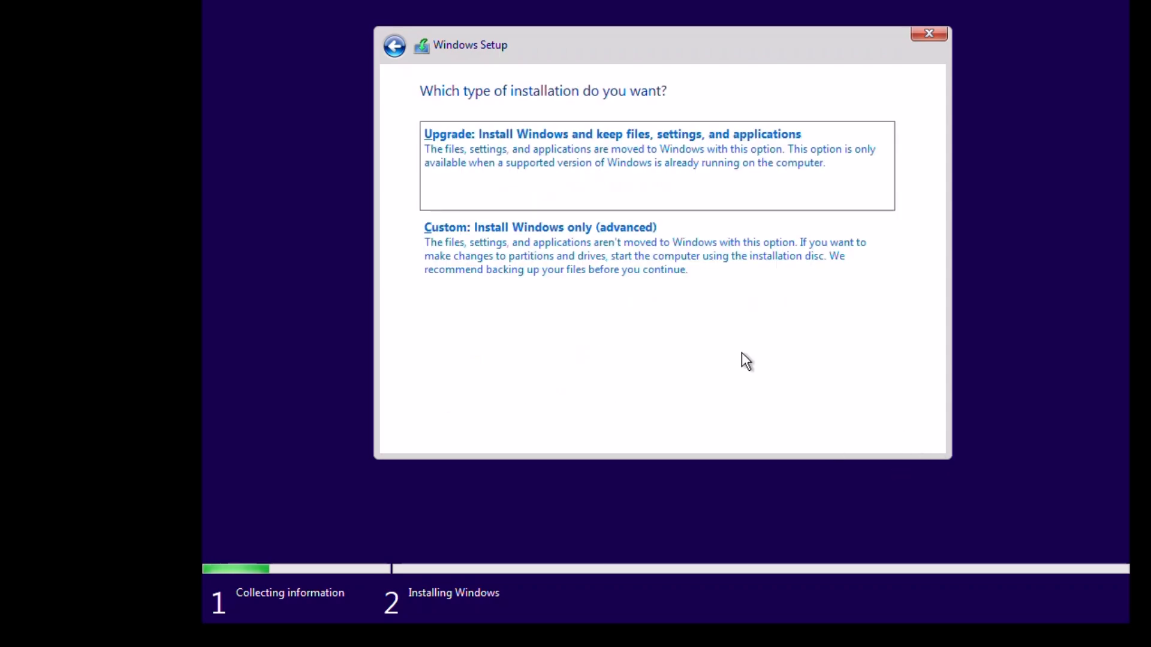
Choose the custom Windows-only installation and create a 102400 MB partition in Drive 0's unallocated space, allowing additional system partitions.
left_click(564, 243)
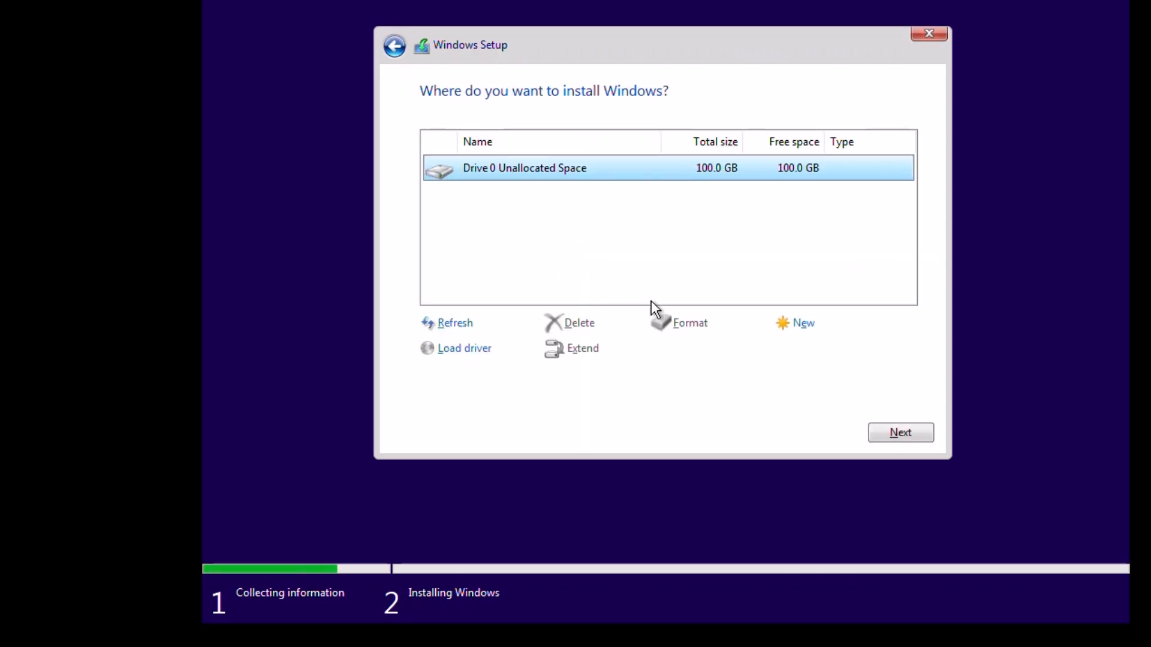
left_click(790, 333)
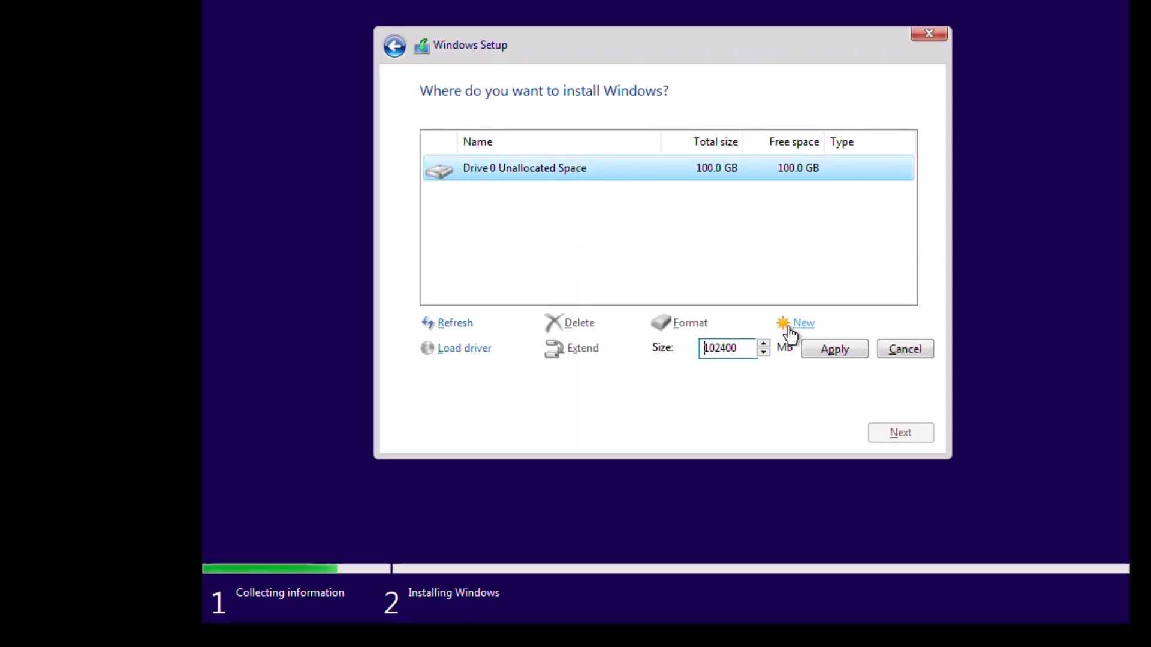
left_click(827, 349)
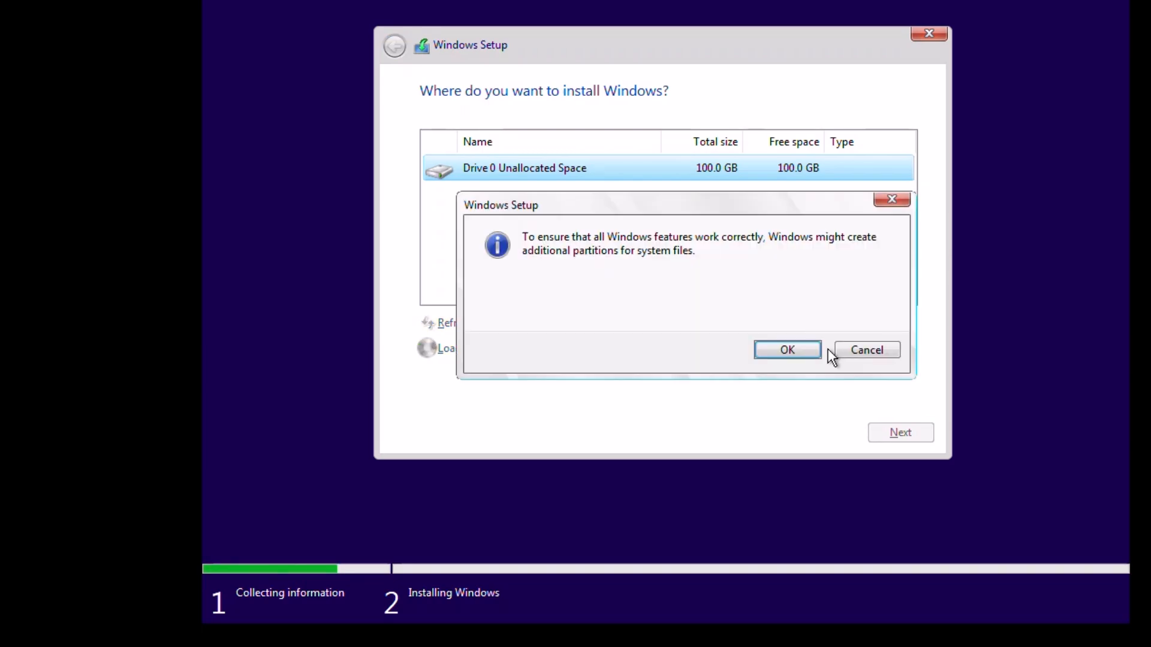
left_click(781, 348)
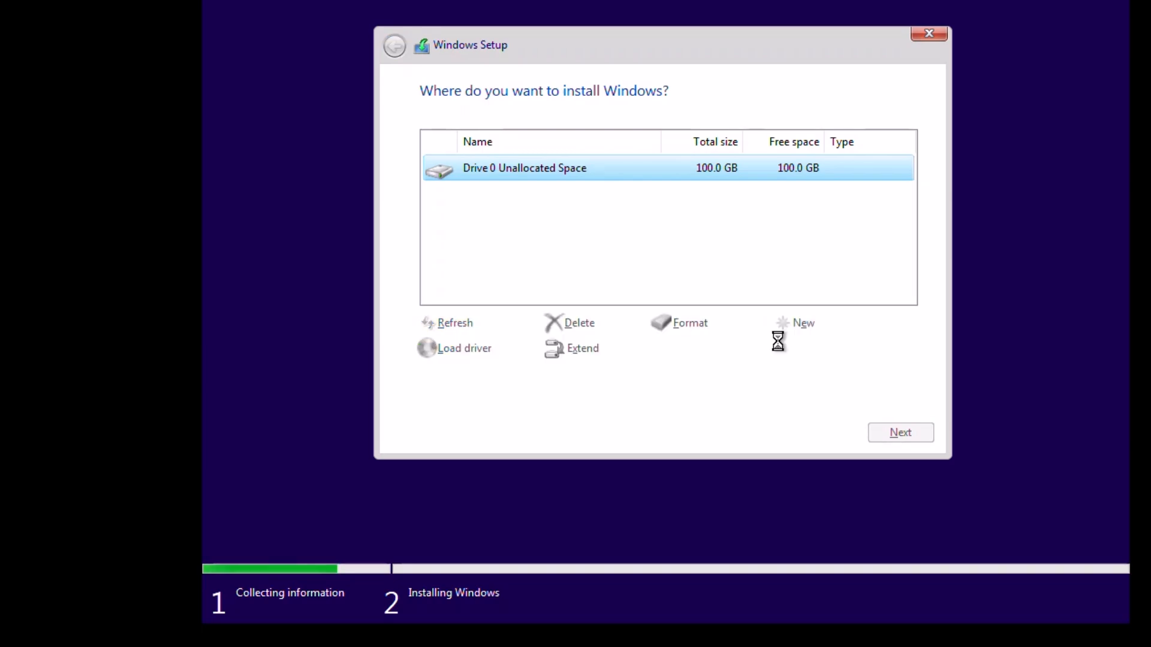
left_click(693, 336)
left_click(786, 348)
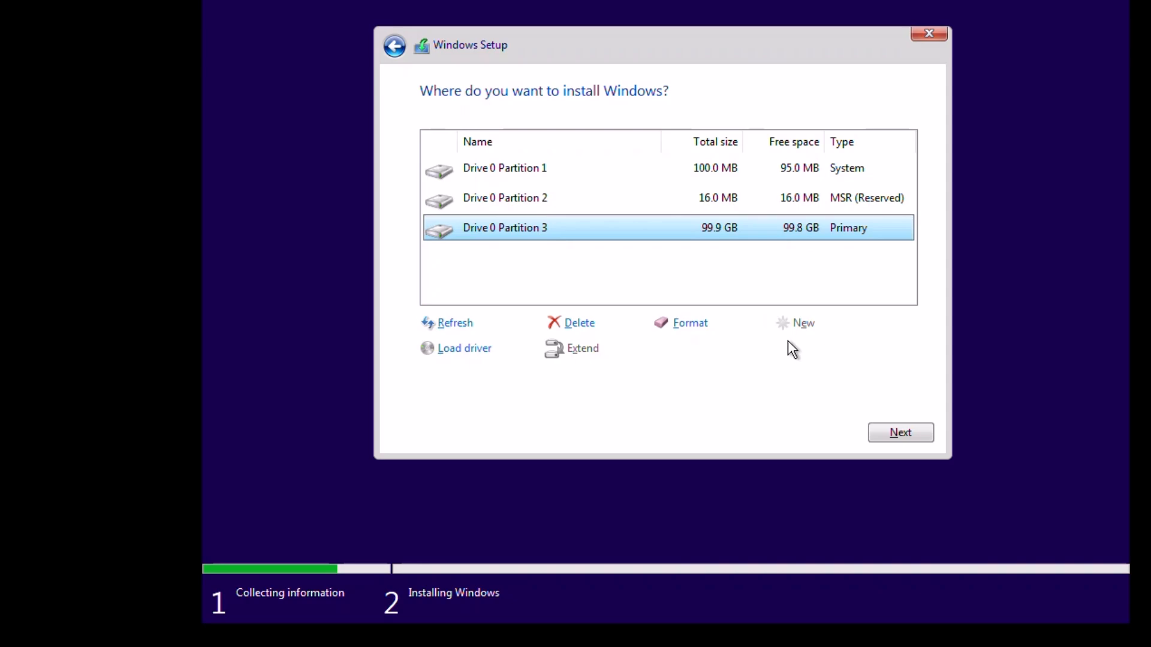
Install Windows on the 99.9 GB primary partition of Drive 0 and continue past the PC restart notice.
left_click(908, 434)
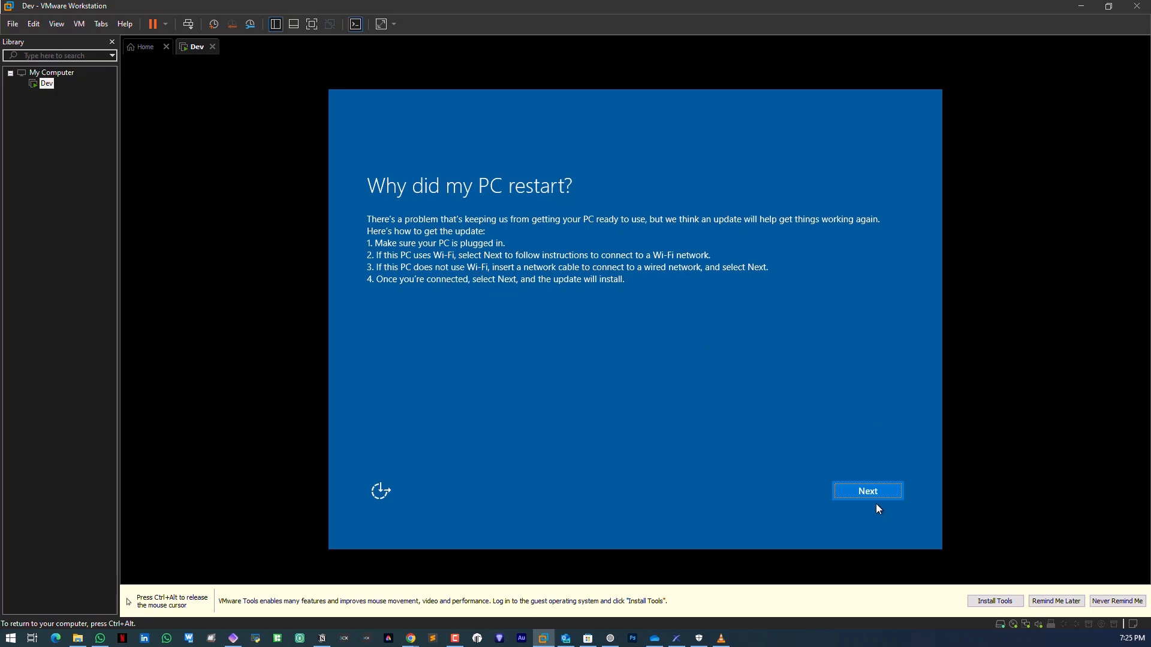
key("ctrl+alt")
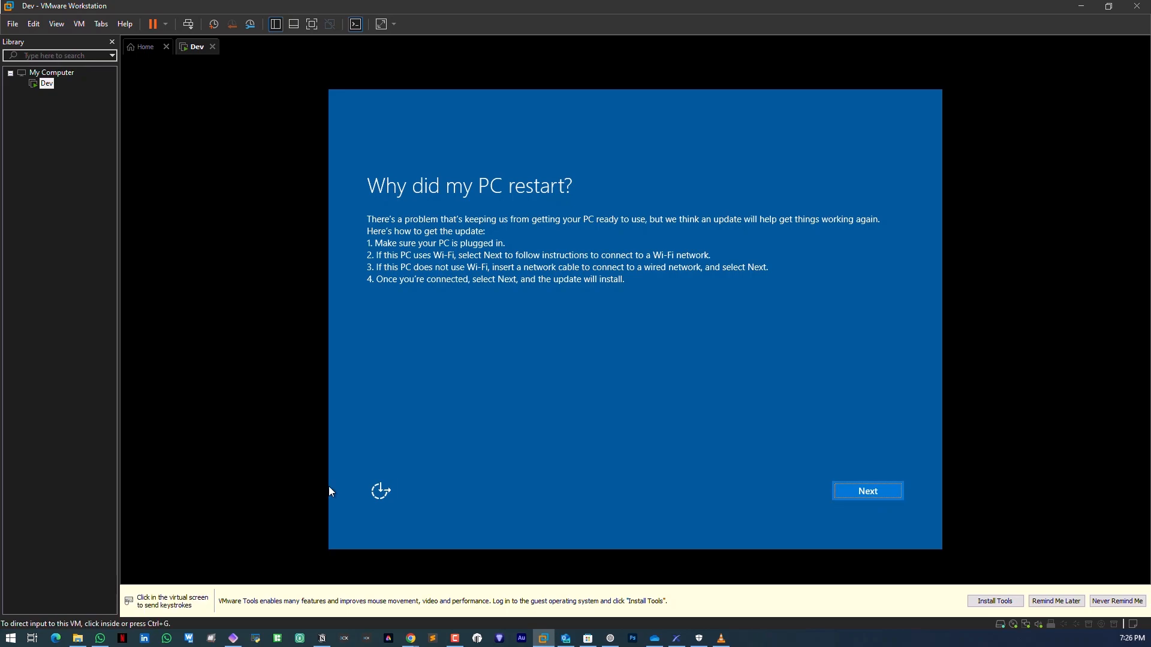
left_click(329, 488)
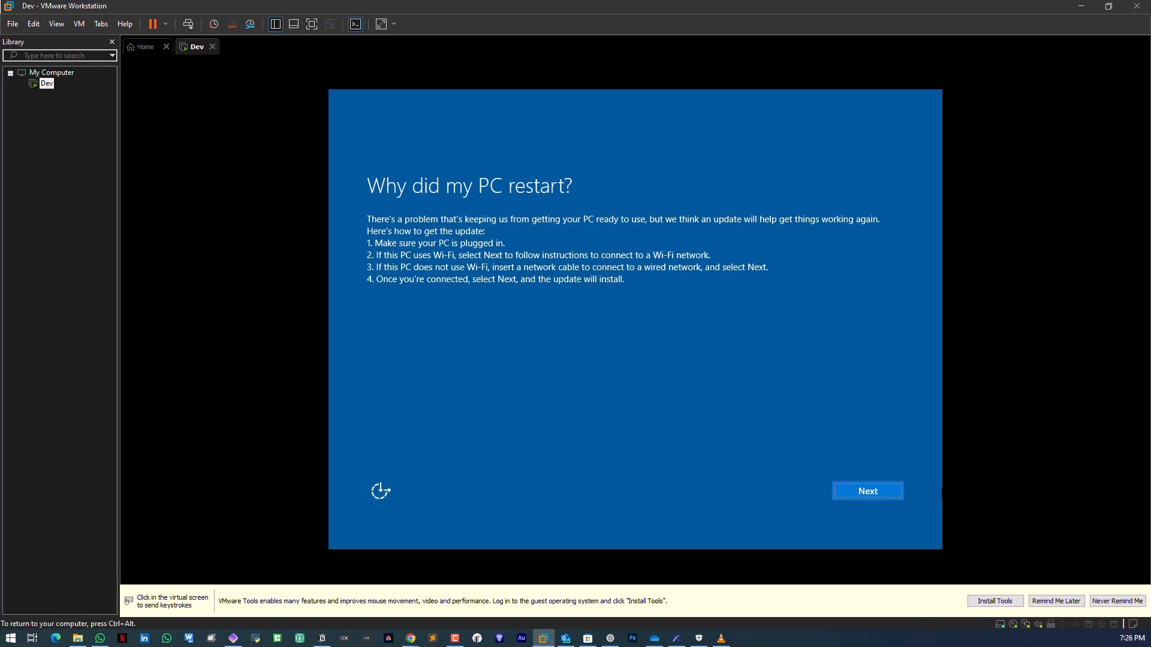
left_click(866, 492)
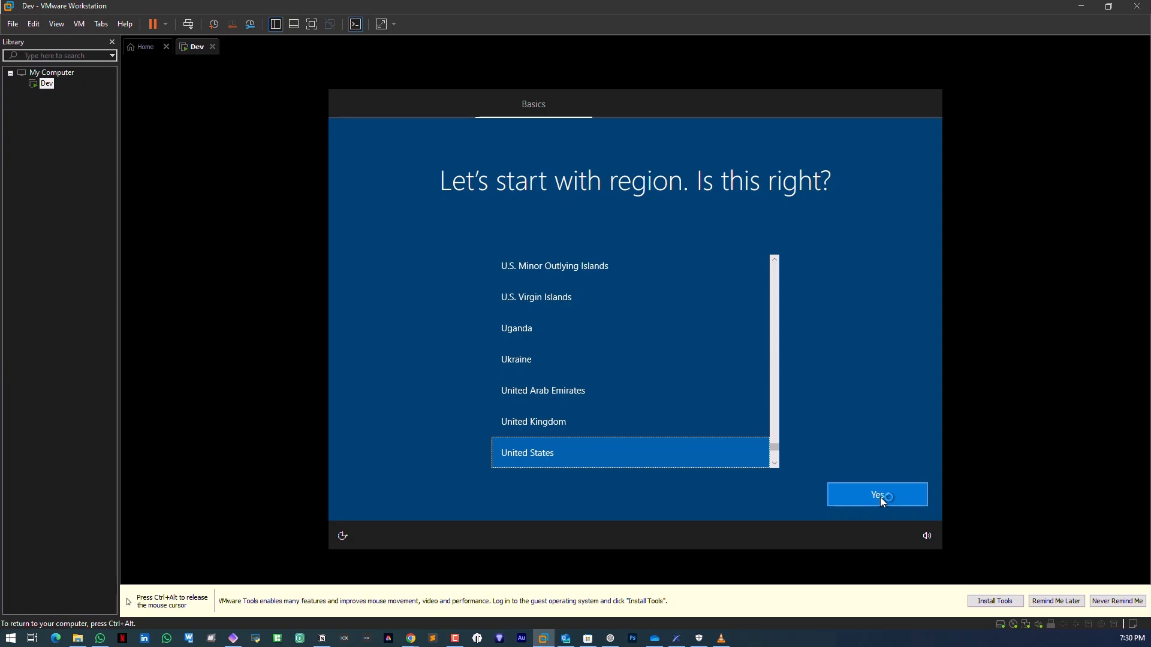
Confirm United States as the region and skip the keyboard setup page.
left_click(877, 506)
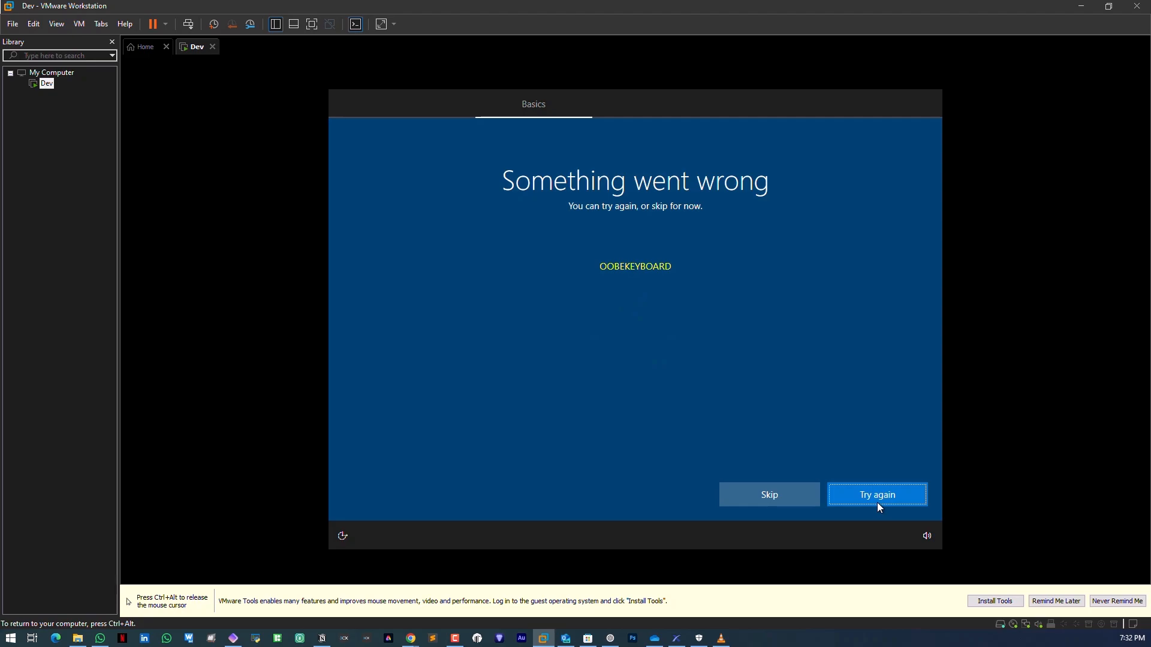
left_click(775, 501)
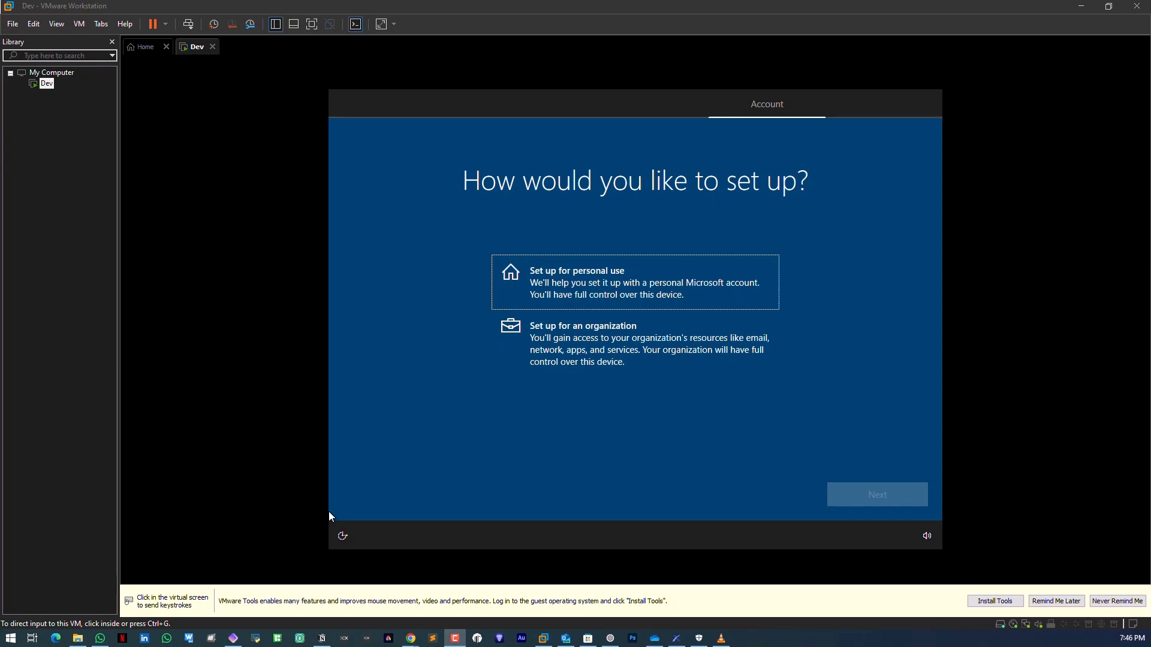
Set up Windows for personal use with a local account named Dev and leave its password blank.
left_click(329, 514)
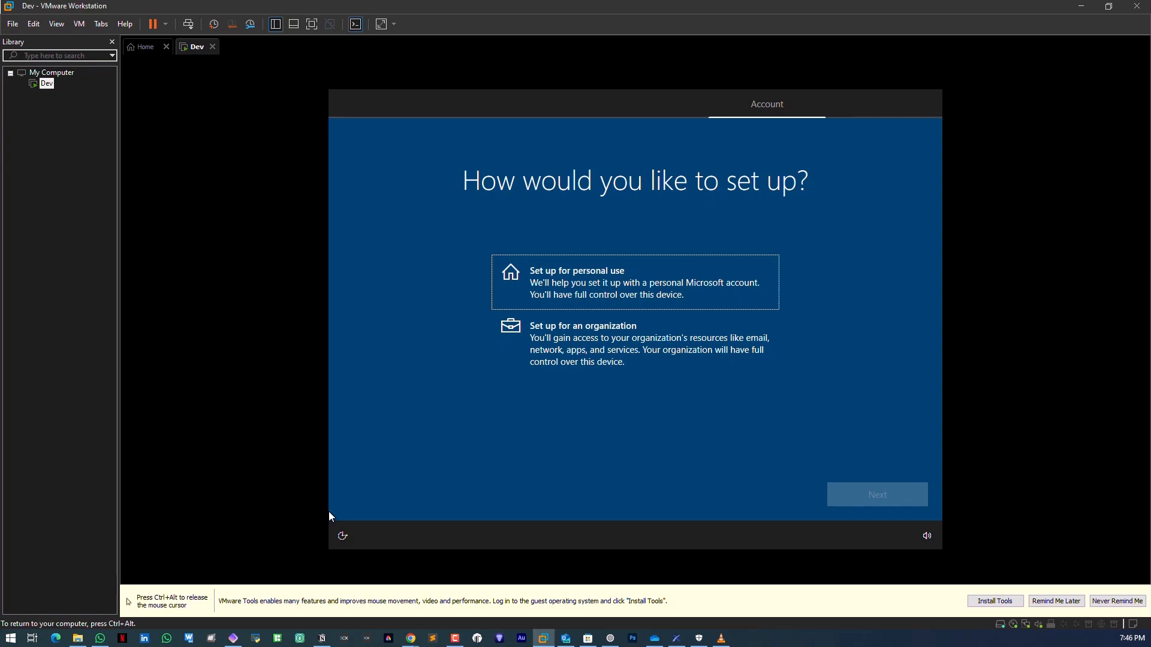
left_click(604, 295)
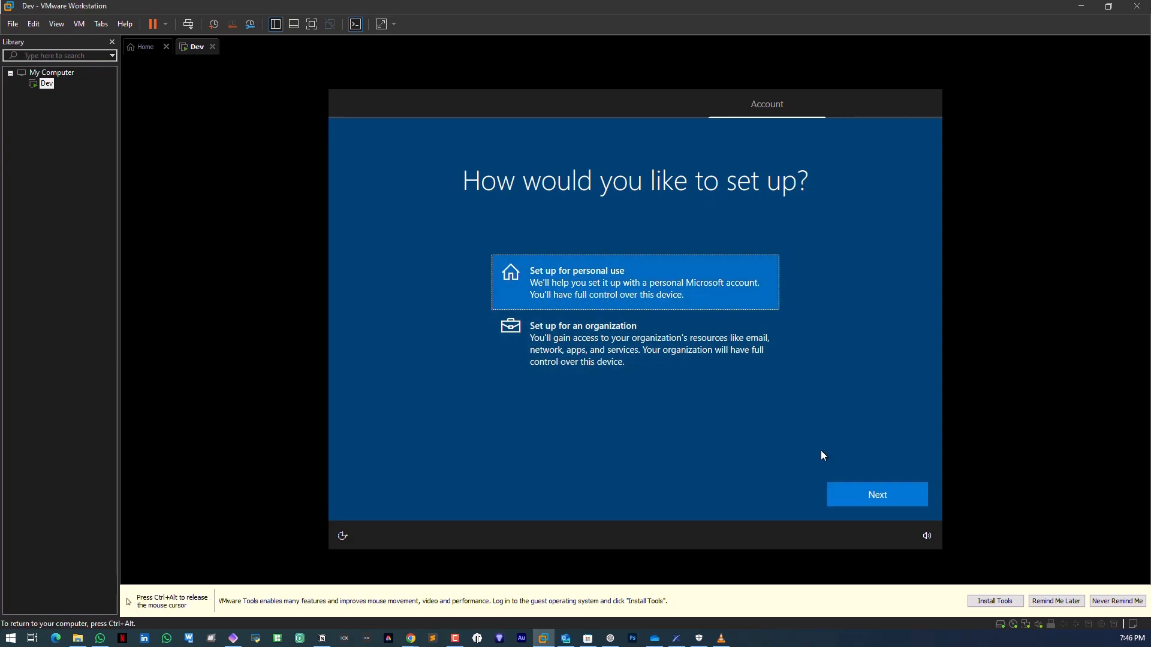
left_click(854, 491)
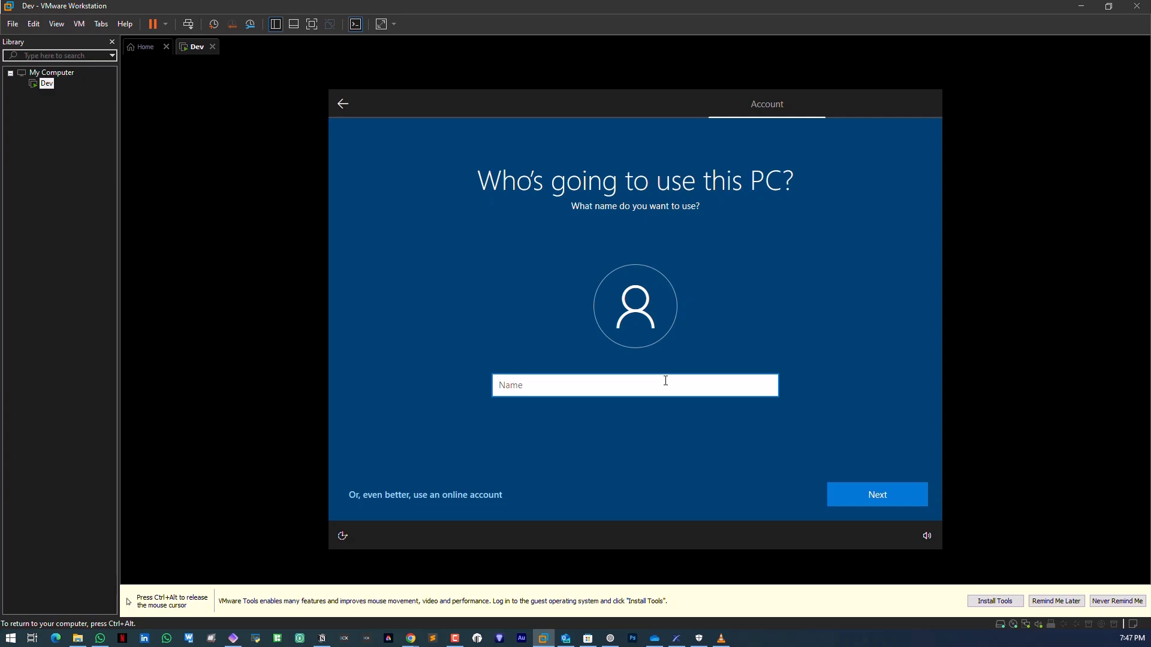
type("Dev")
left_click(880, 495)
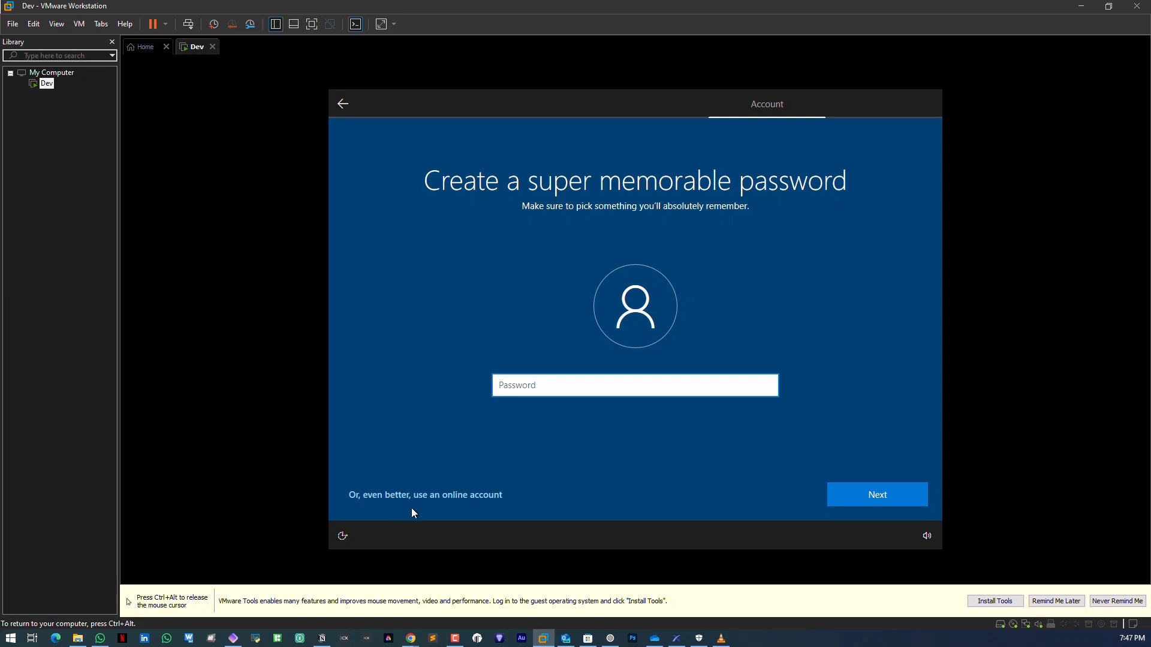
left_click(845, 500)
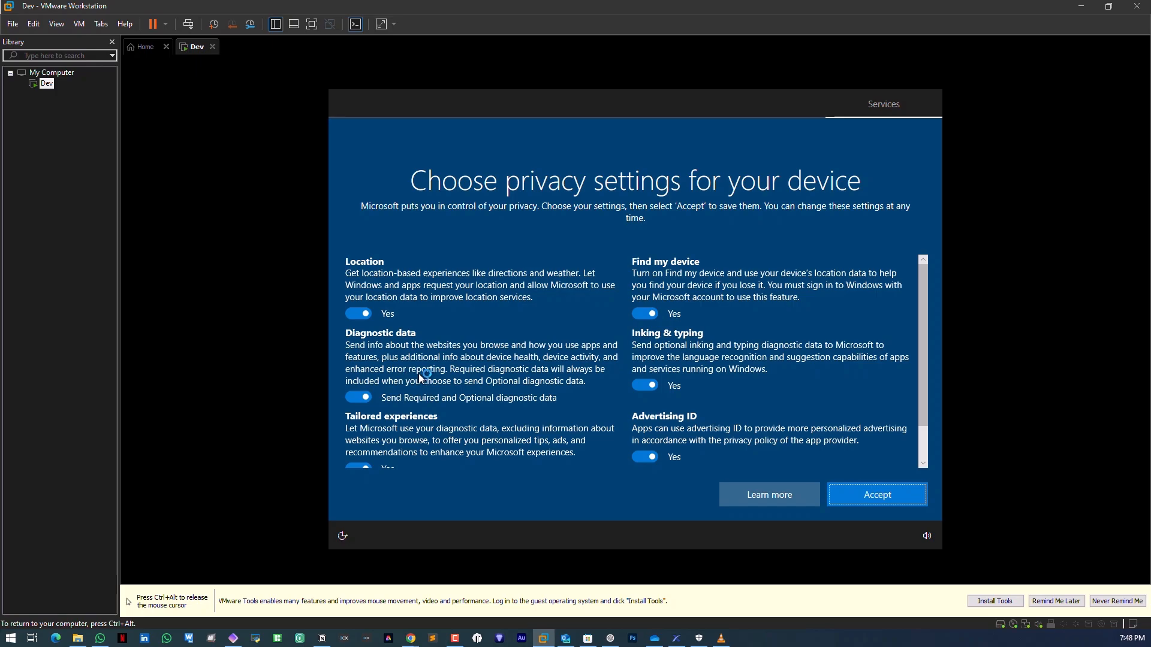
Turn off Location and Tailored experiences, and limit Diagnostic data to required data only in the privacy settings.
scroll(414, 368, "down", 1)
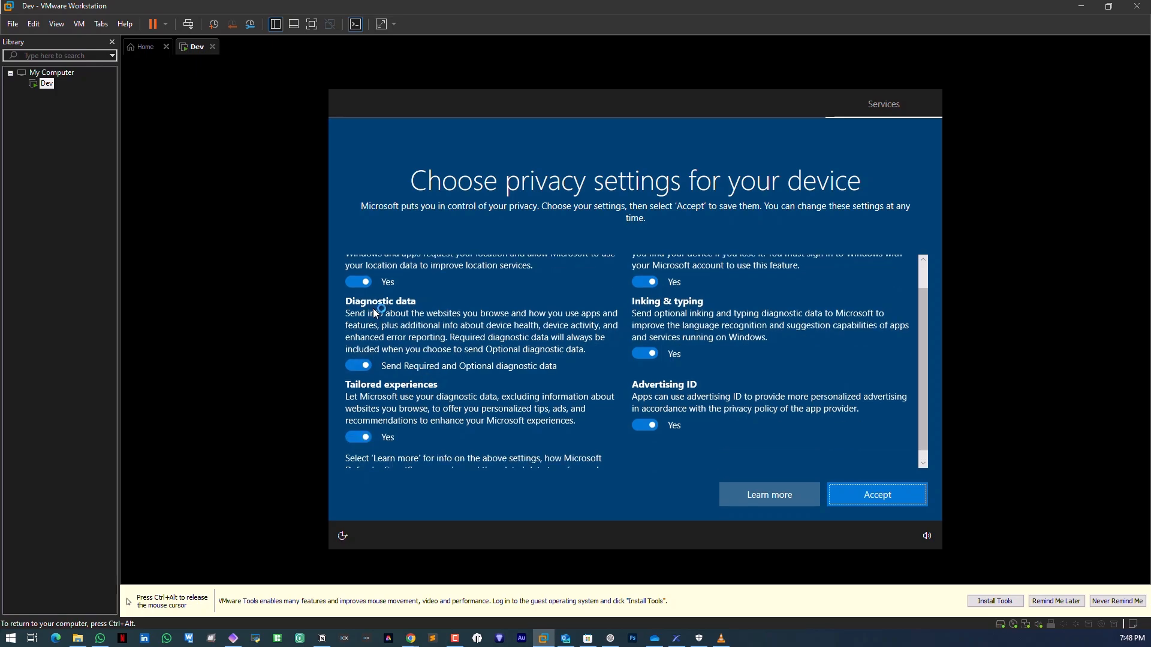
scroll(351, 289, "up", 1)
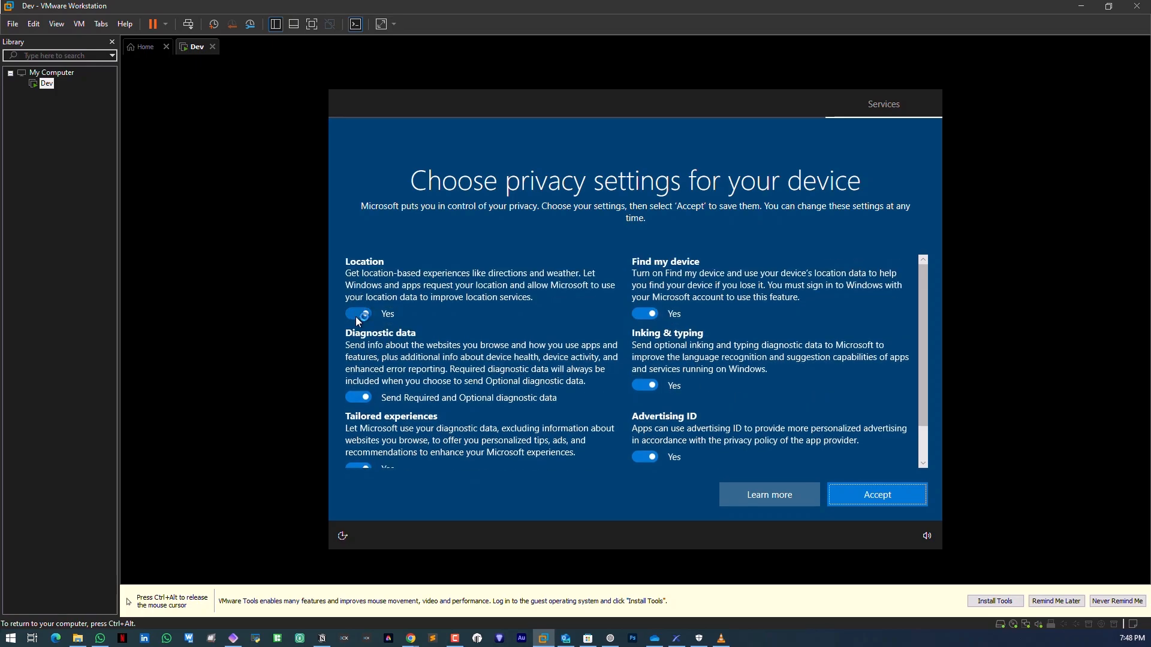
left_click(359, 313)
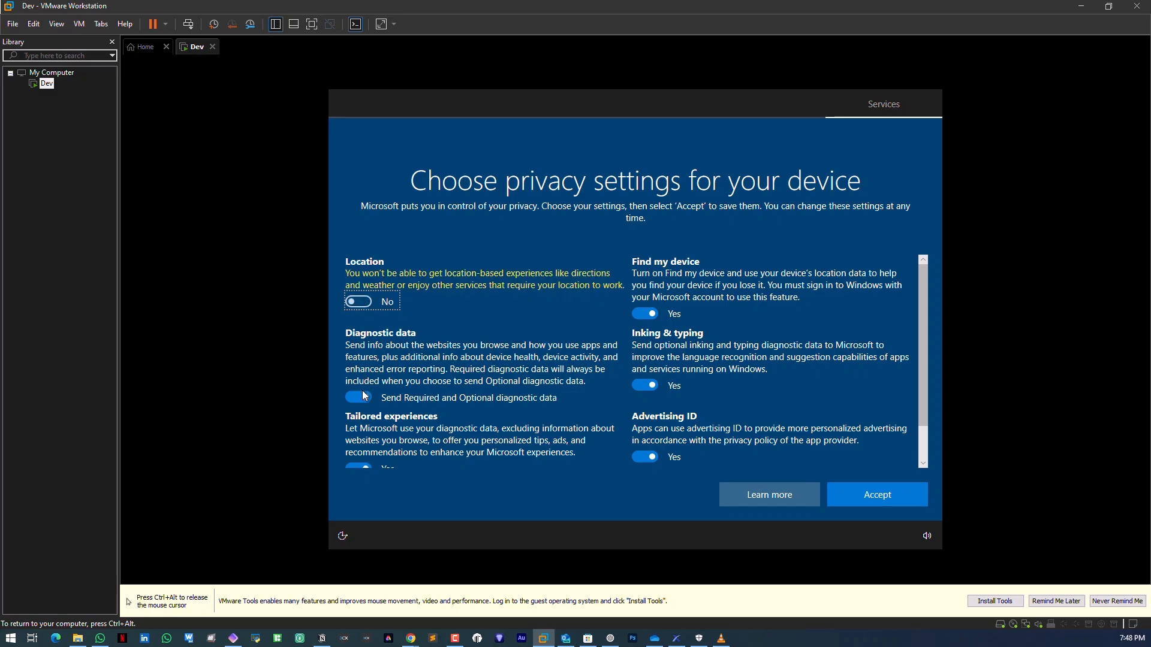
left_click(372, 415)
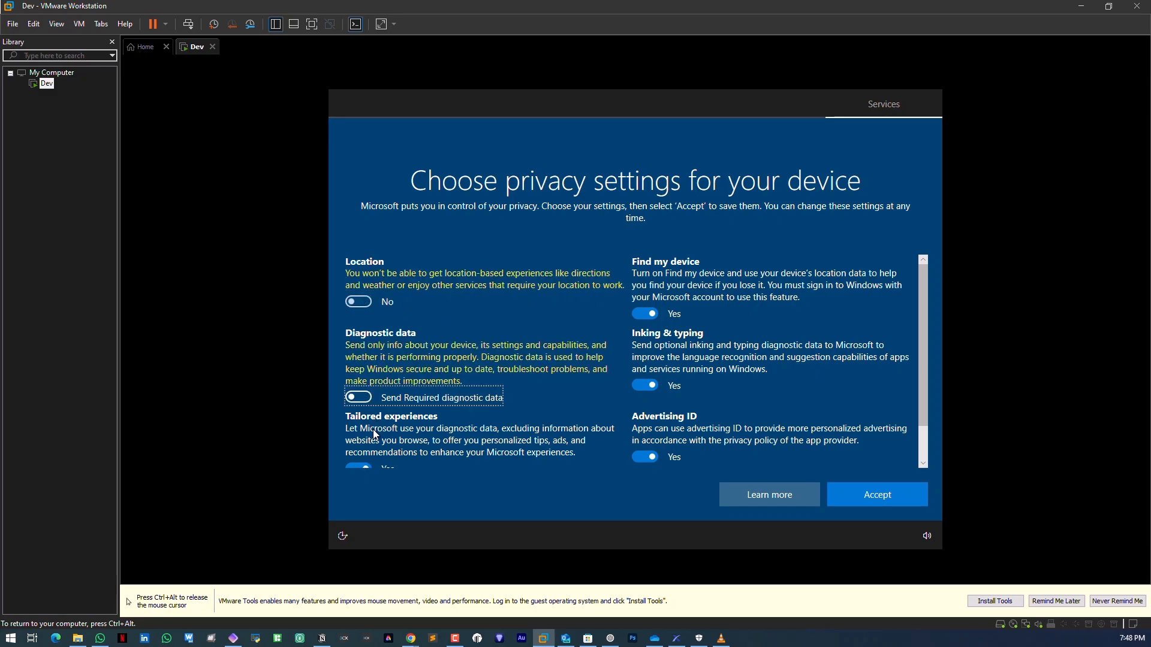
scroll(372, 429, "down", 1)
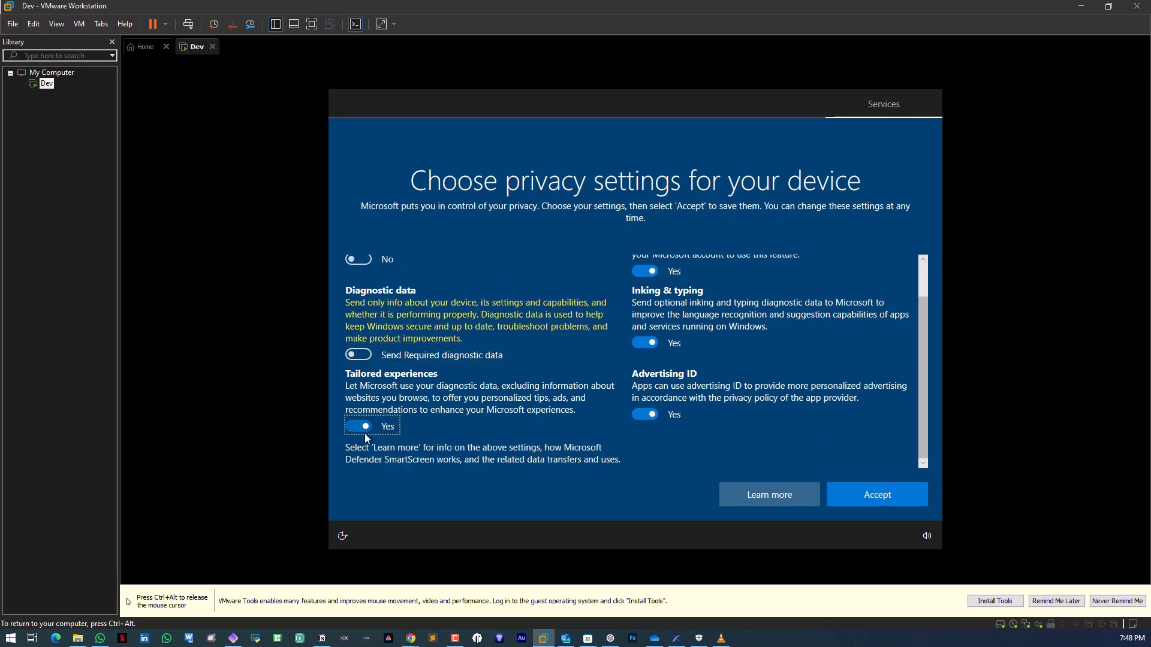
left_click(364, 435)
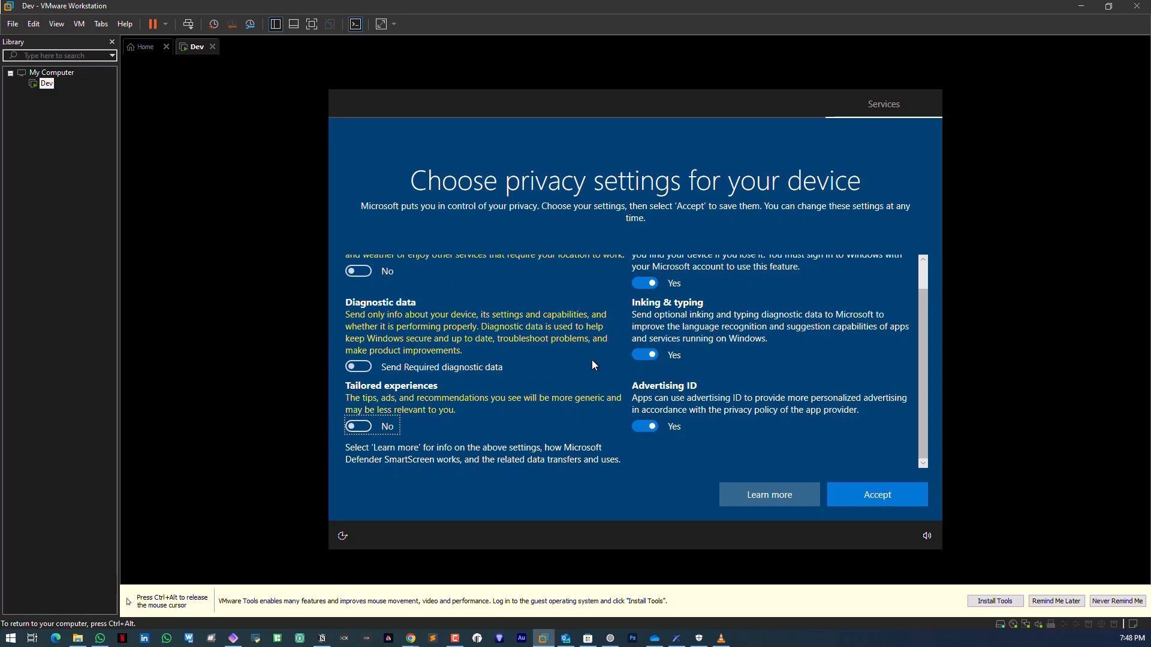
Turn off Find my device, Inking & typing and Advertising ID, accept the privacy settings, and decline Cortana for now.
scroll(599, 353, "up", 1)
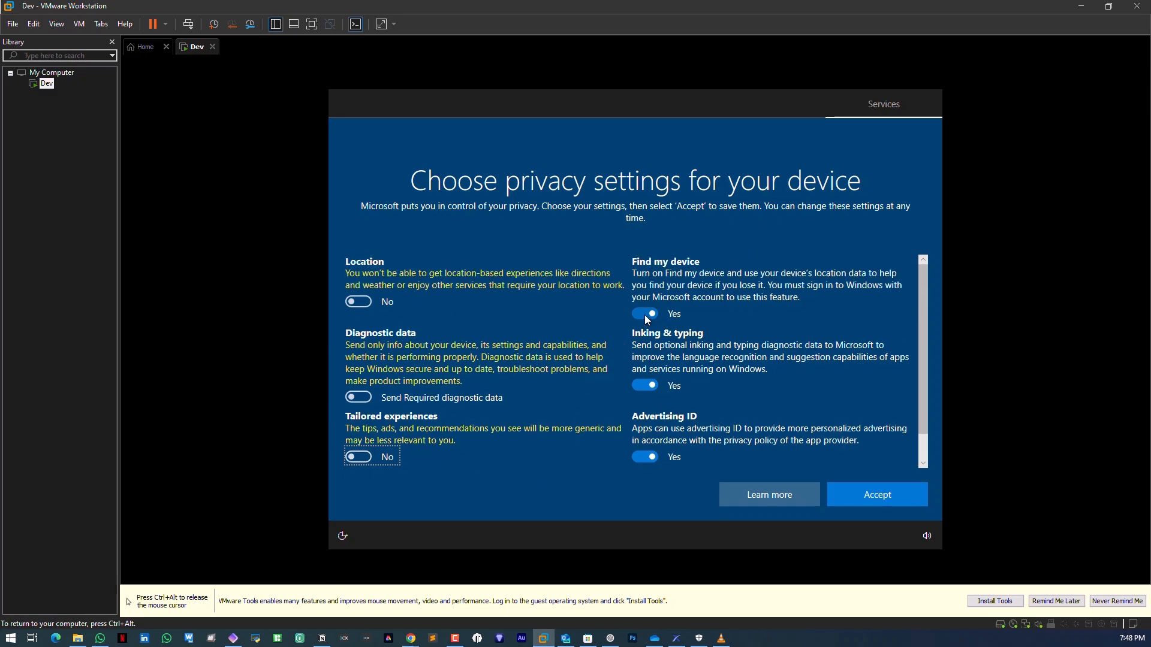
left_click(644, 314)
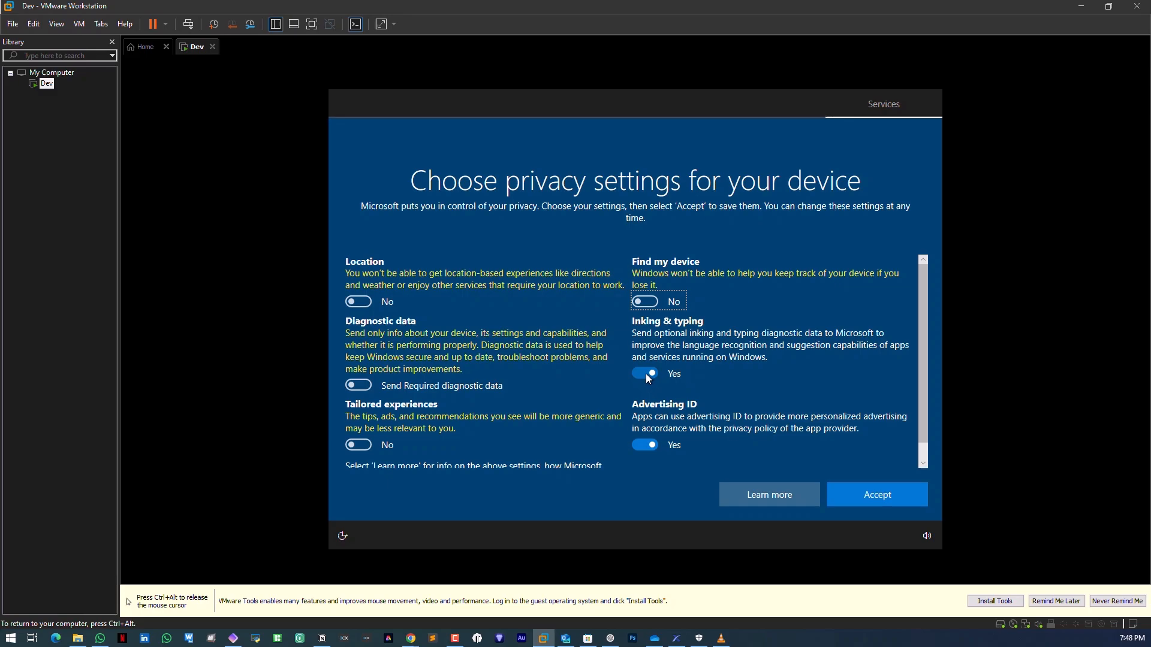
left_click(646, 372)
left_click(646, 444)
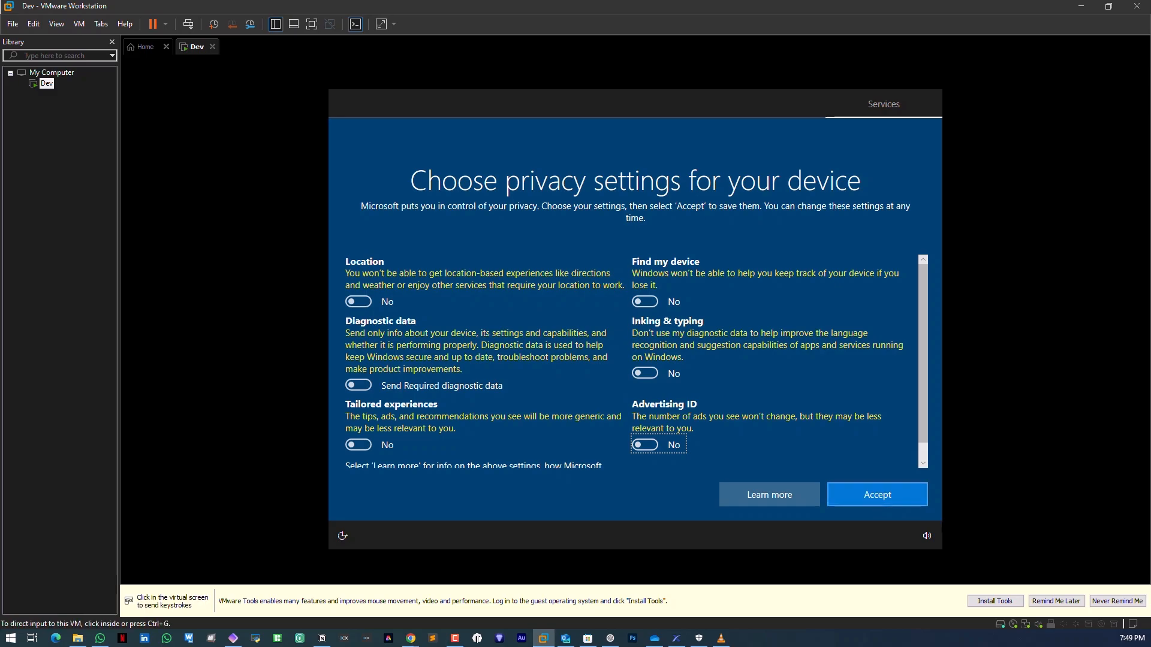
left_click(886, 493)
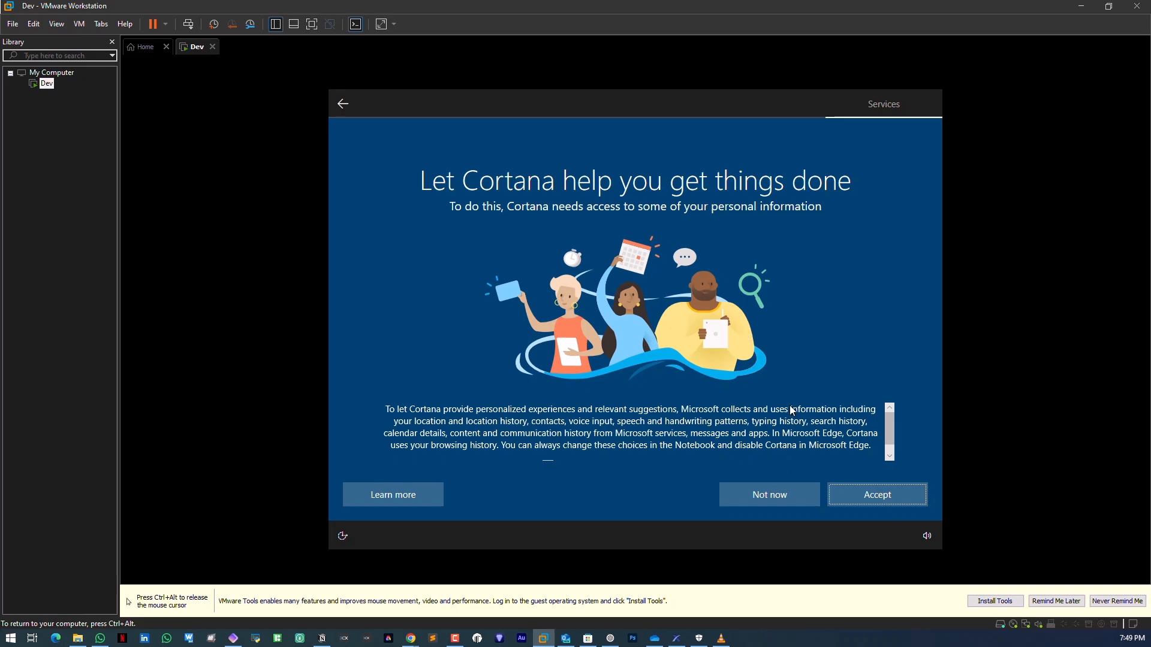
left_click(757, 492)
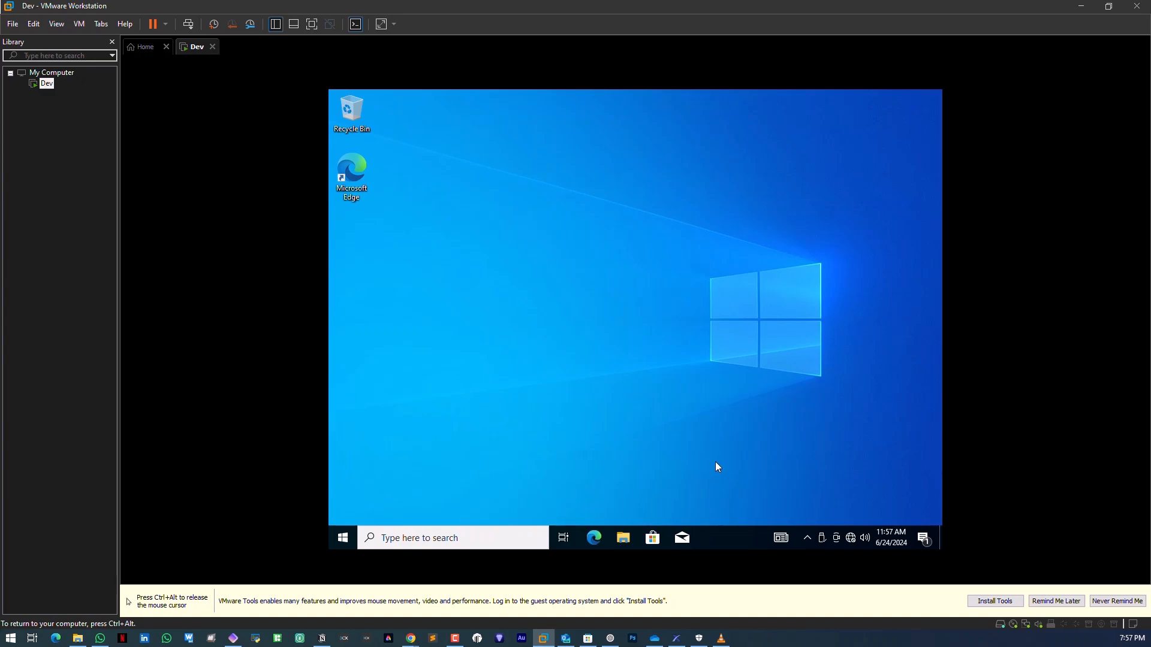
key("ctrl+alt")
left_click(467, 544)
key("ctrl+alt")
left_click(329, 259)
key("ctrl+alt")
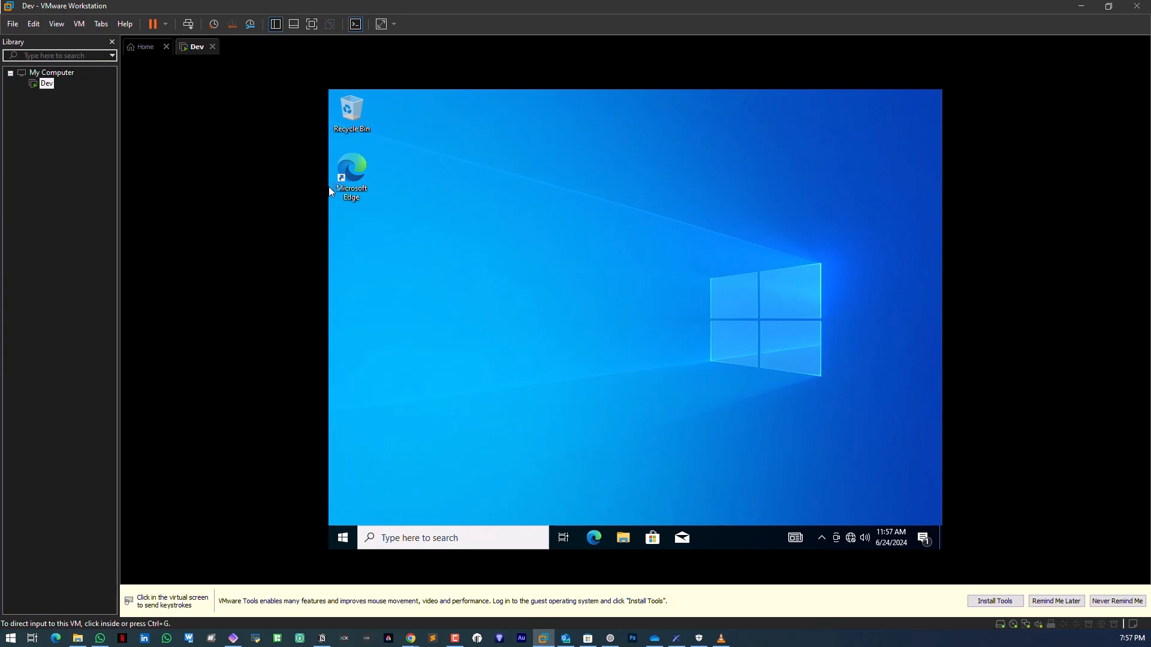
left_click(534, 156)
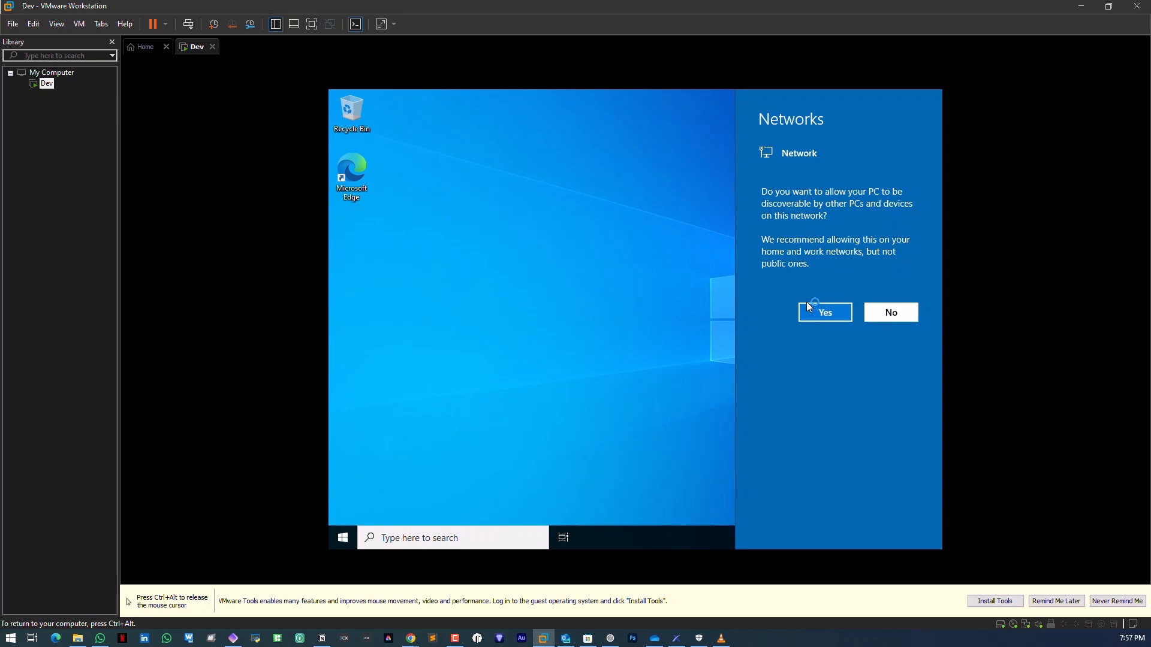
key("ctrl+alt")
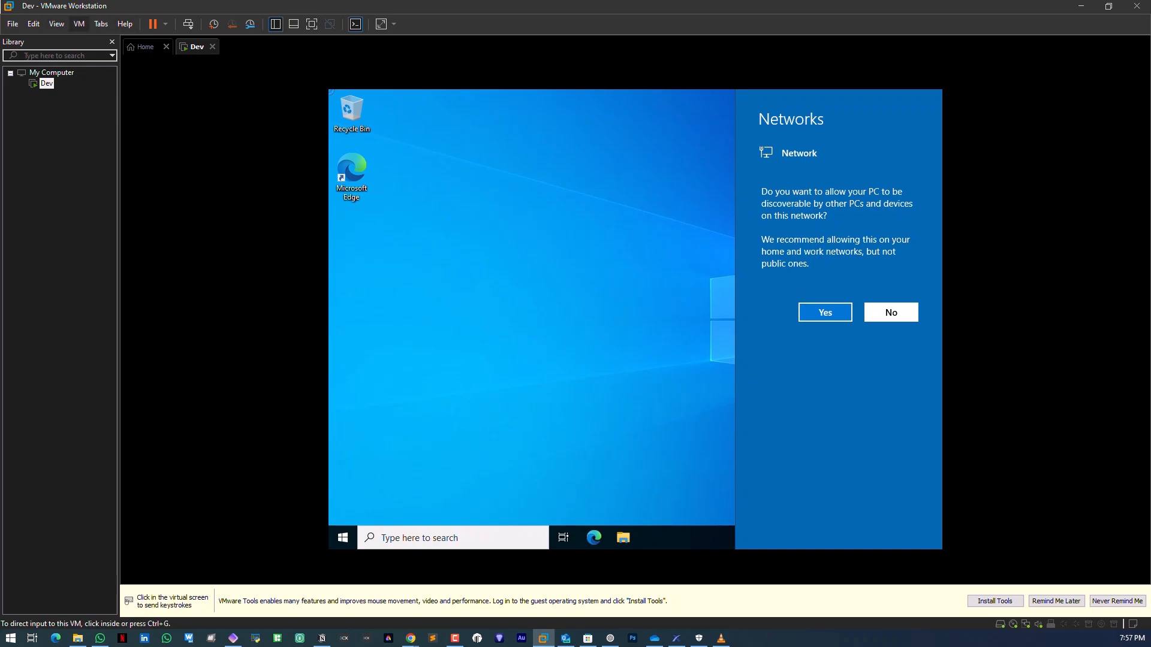
left_click(641, 250)
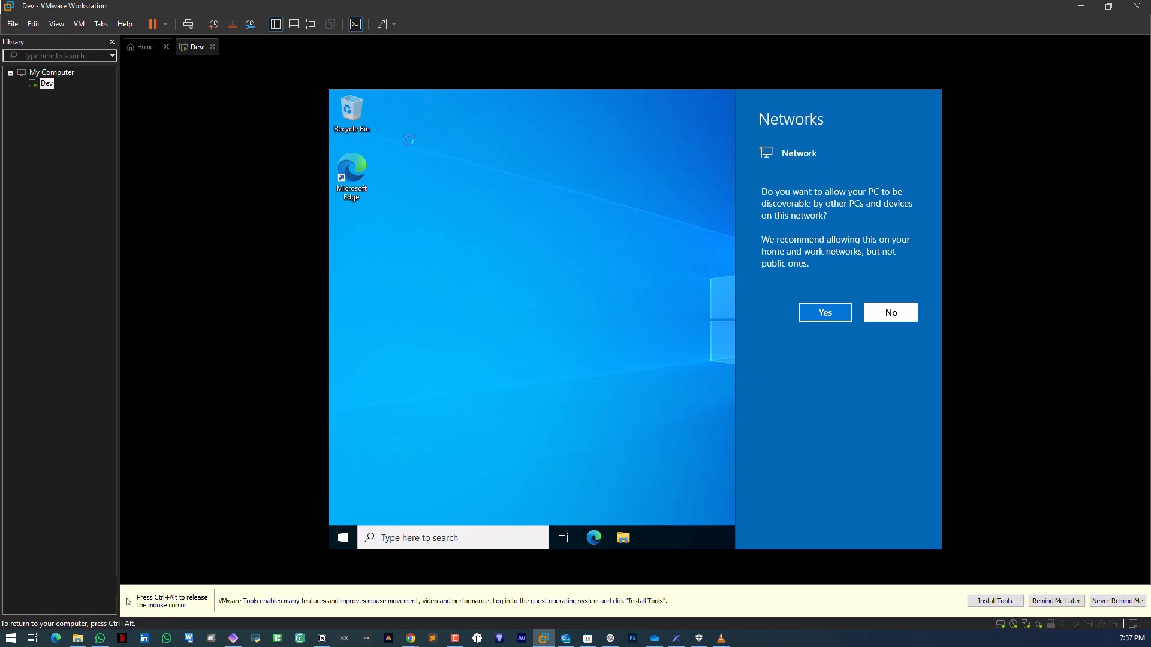
Show the Dev virtual machine in full screen and disconnect its CD/DVD (SATA) removable device.
key("ctrl+alt")
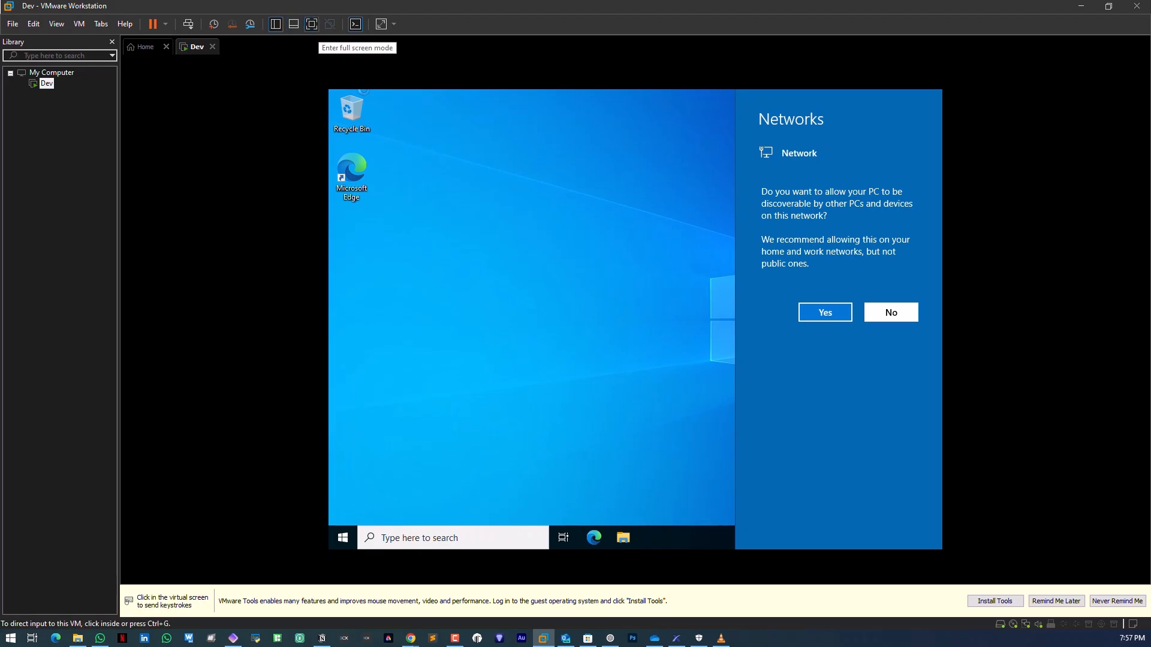
left_click(311, 24)
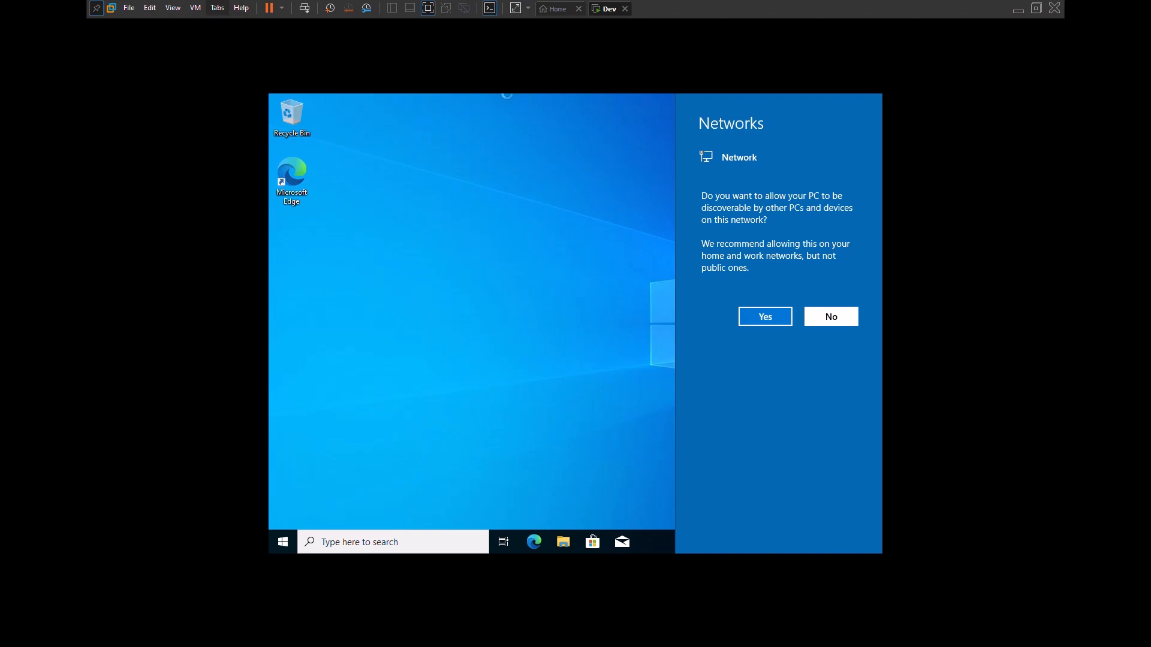
left_click(196, 7)
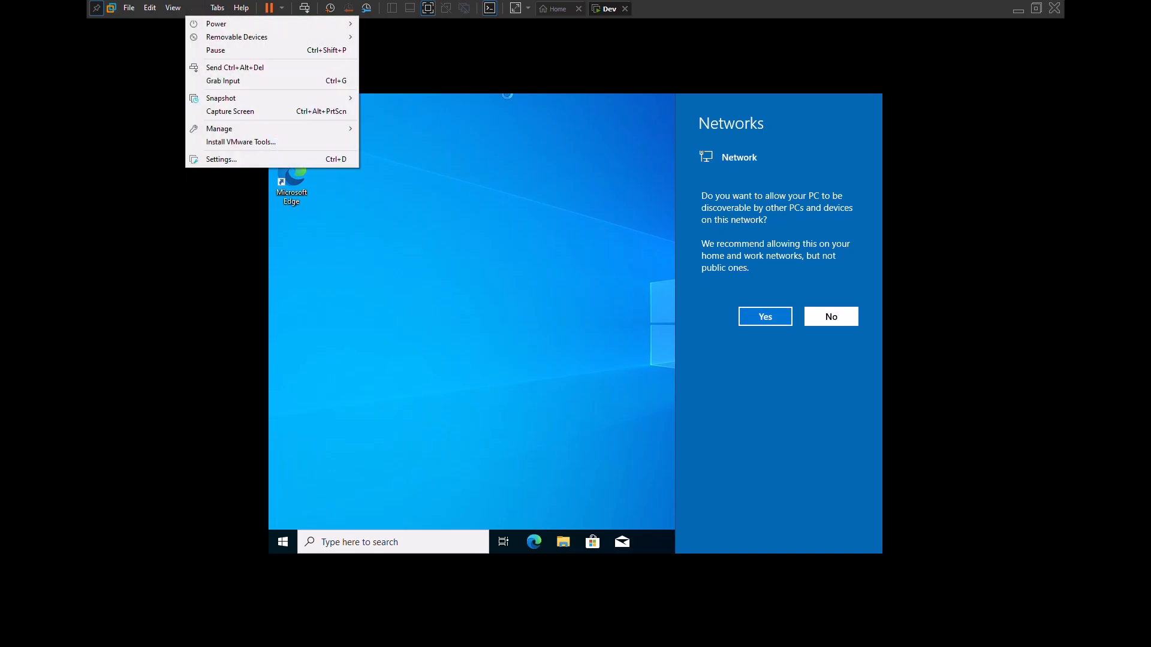
mouse_move(217, 24)
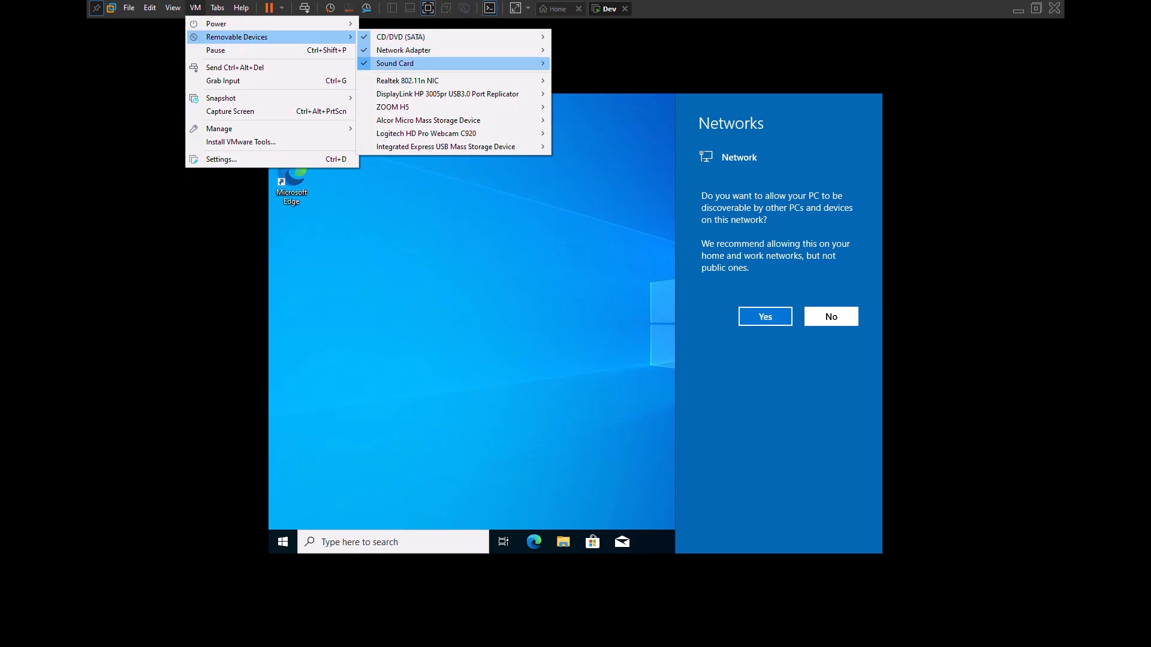
mouse_move(413, 80)
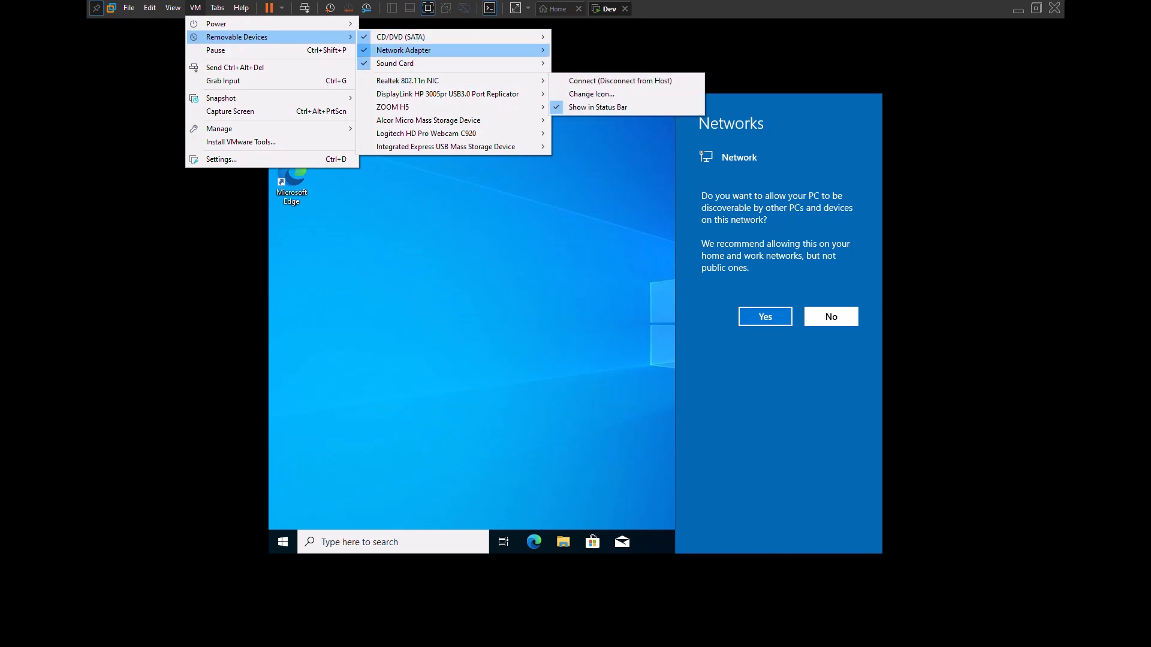
mouse_move(400, 37)
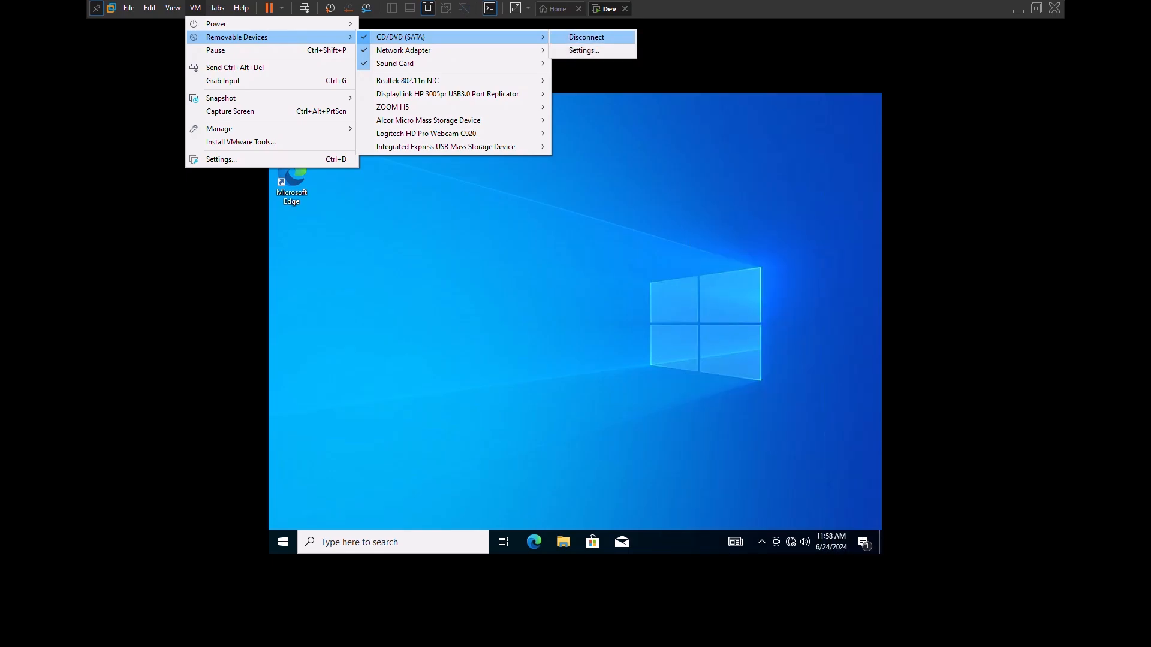
left_click(587, 36)
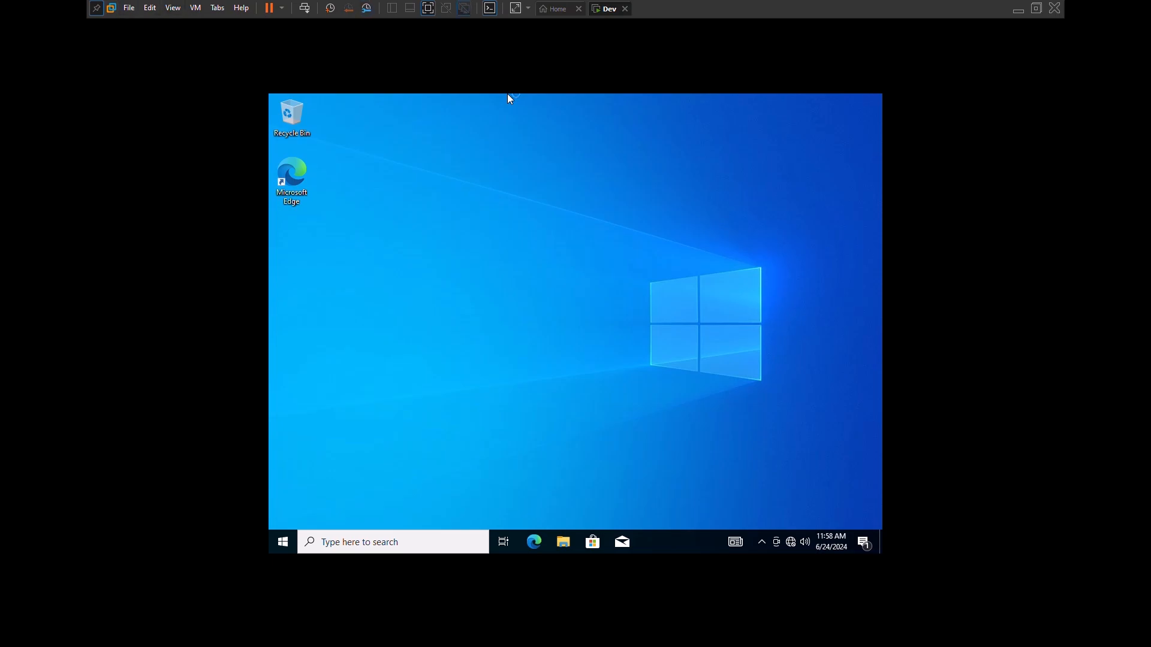
Leave full screen and set Dev's CD/DVD (SATA) drive to use VMware-tools-12.3.5-22544099-x86_64 from the Videos folder as its image file.
key("ctrl+alt+Return")
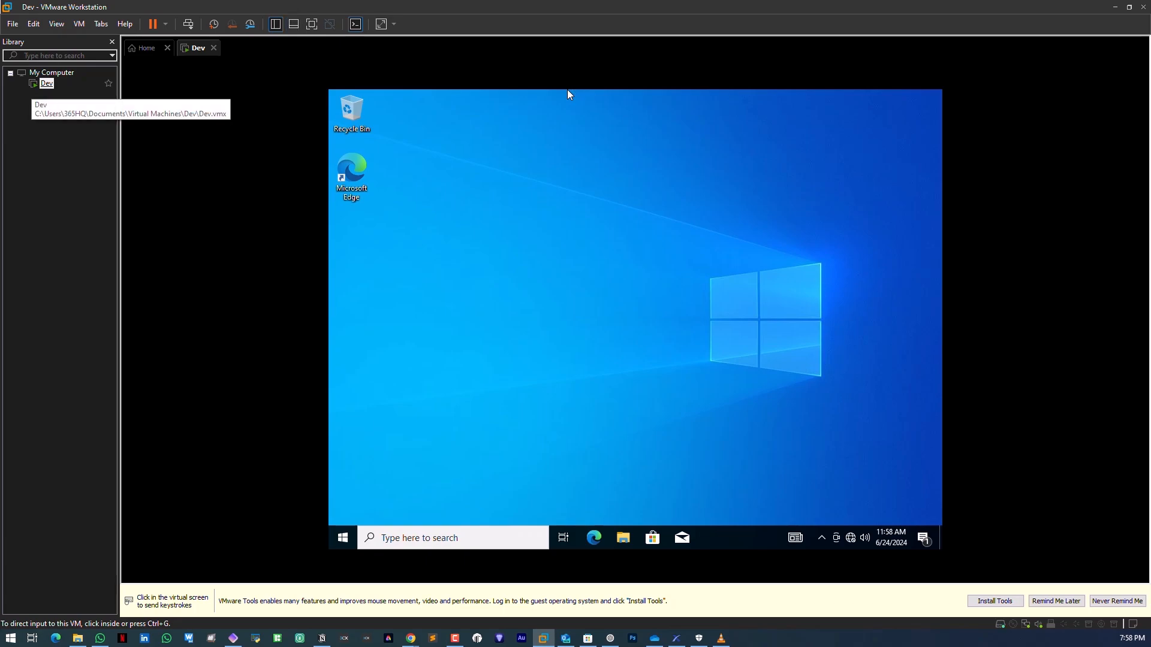
right_click(50, 83)
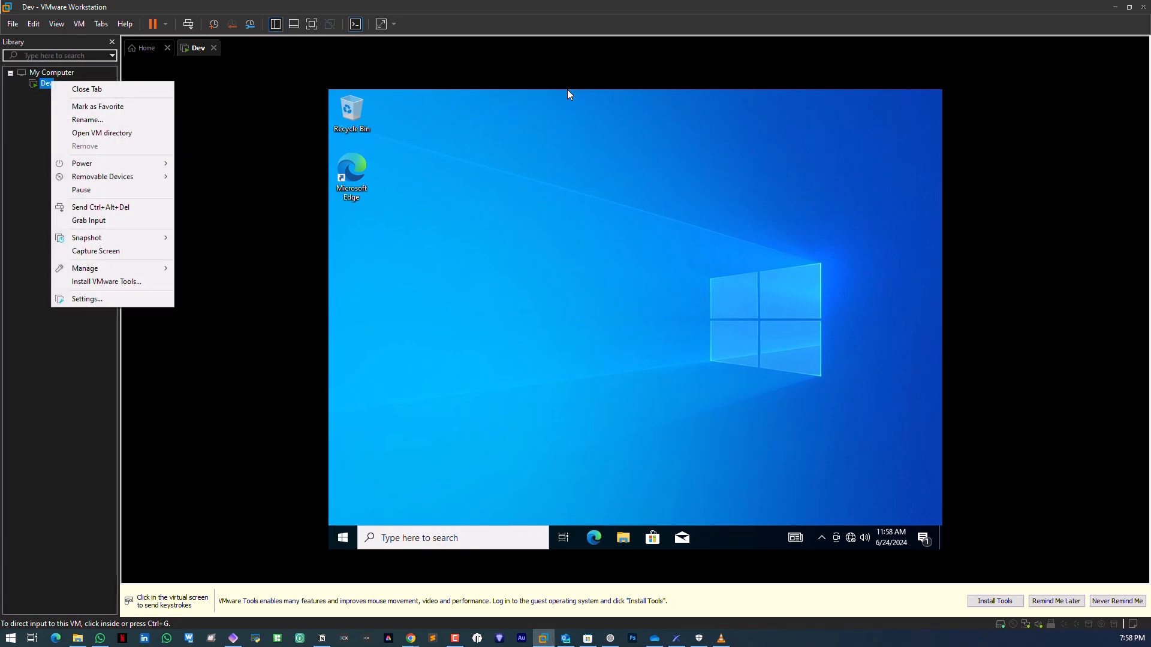
key("Up")
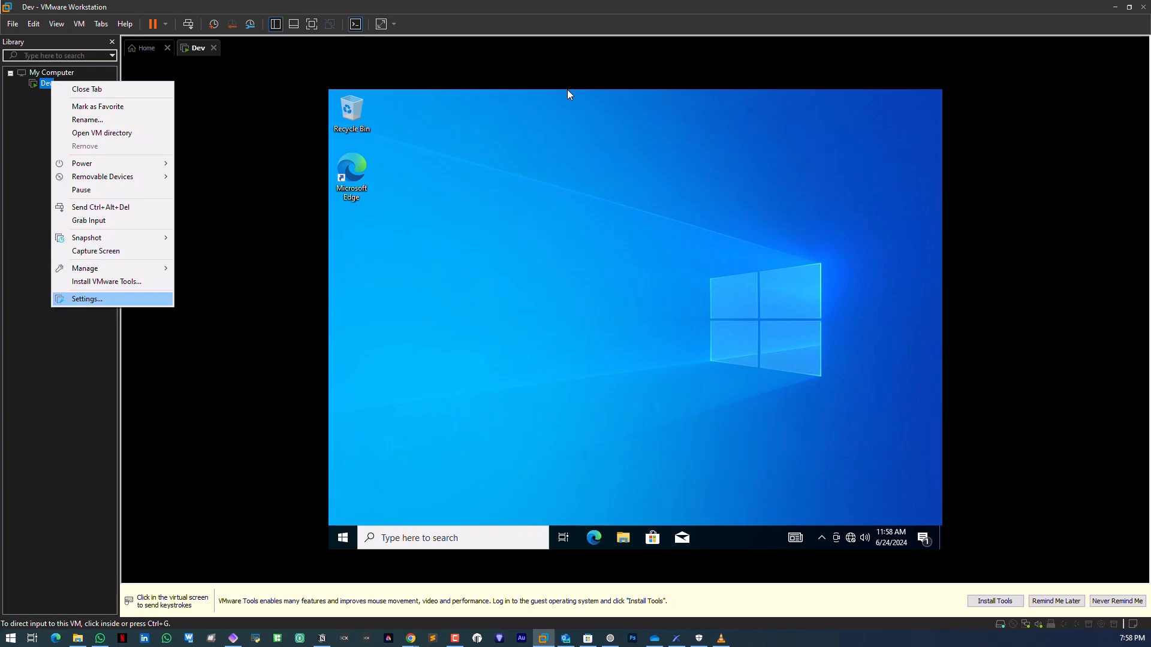
key("Return")
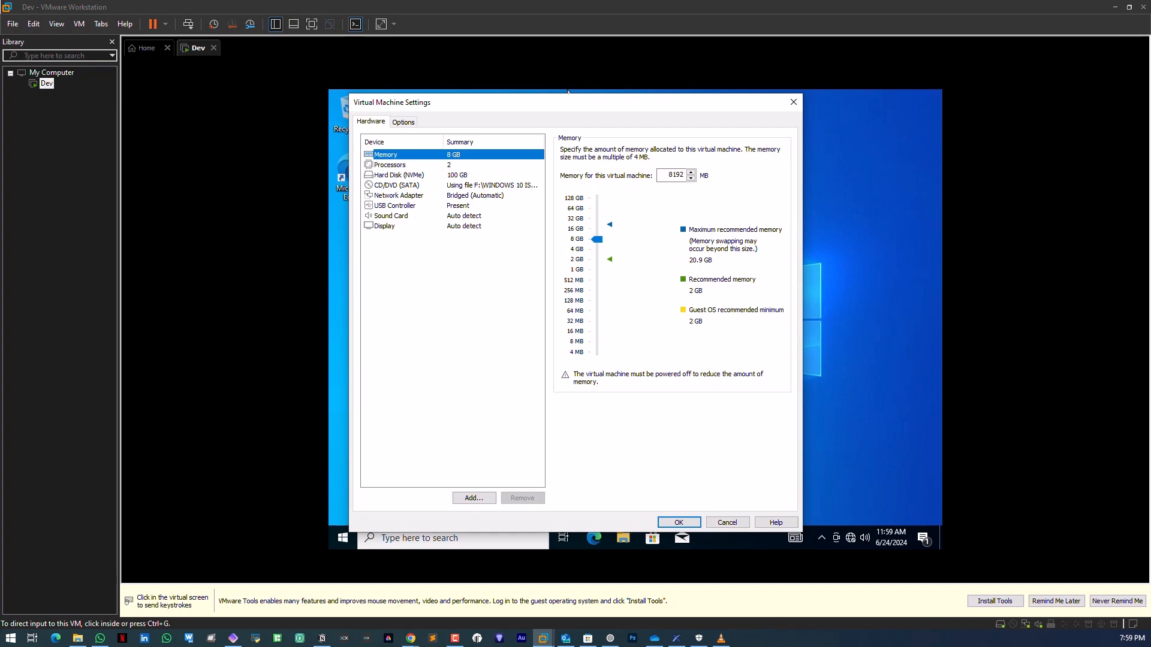
left_click(479, 185)
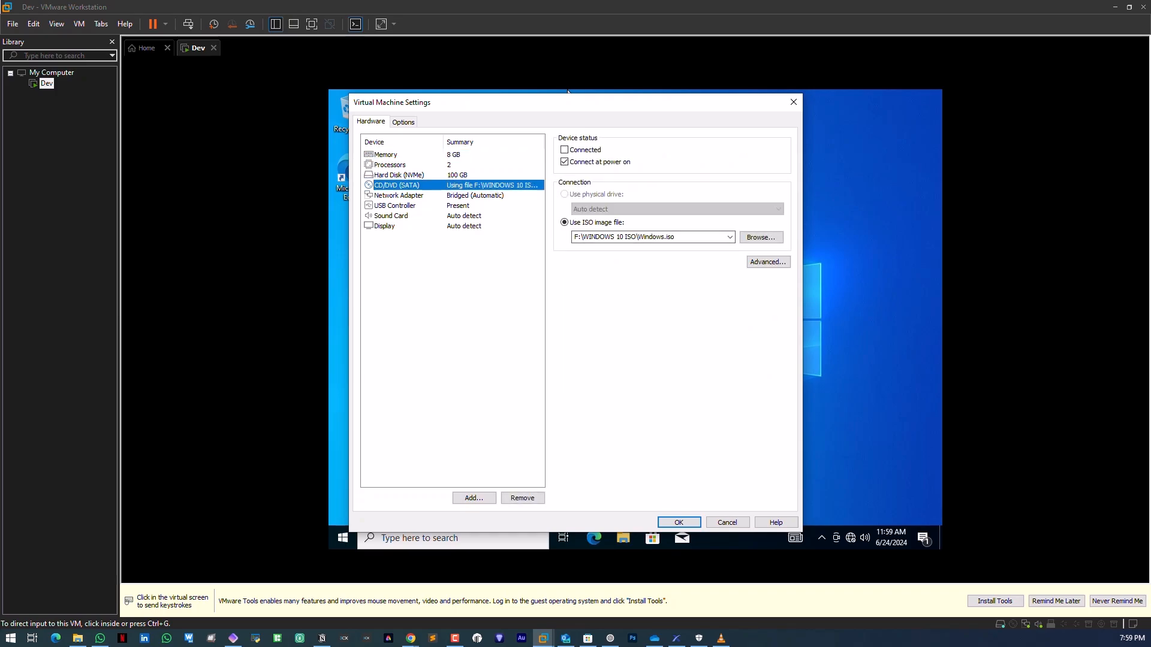
left_click(761, 238)
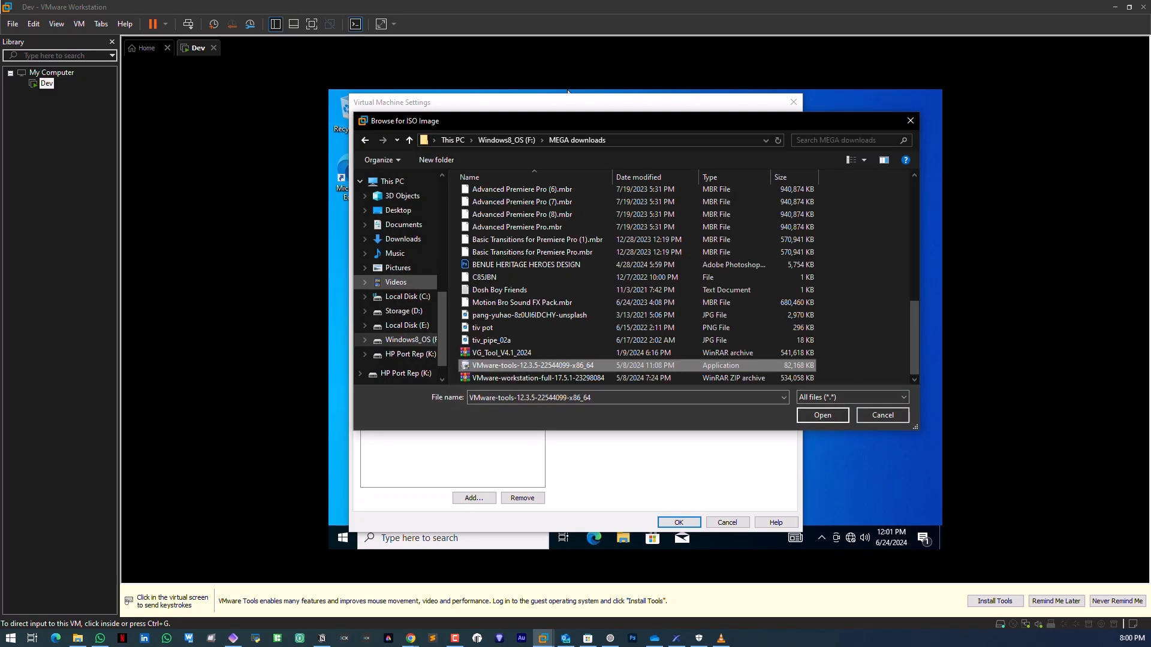
left_click(396, 281)
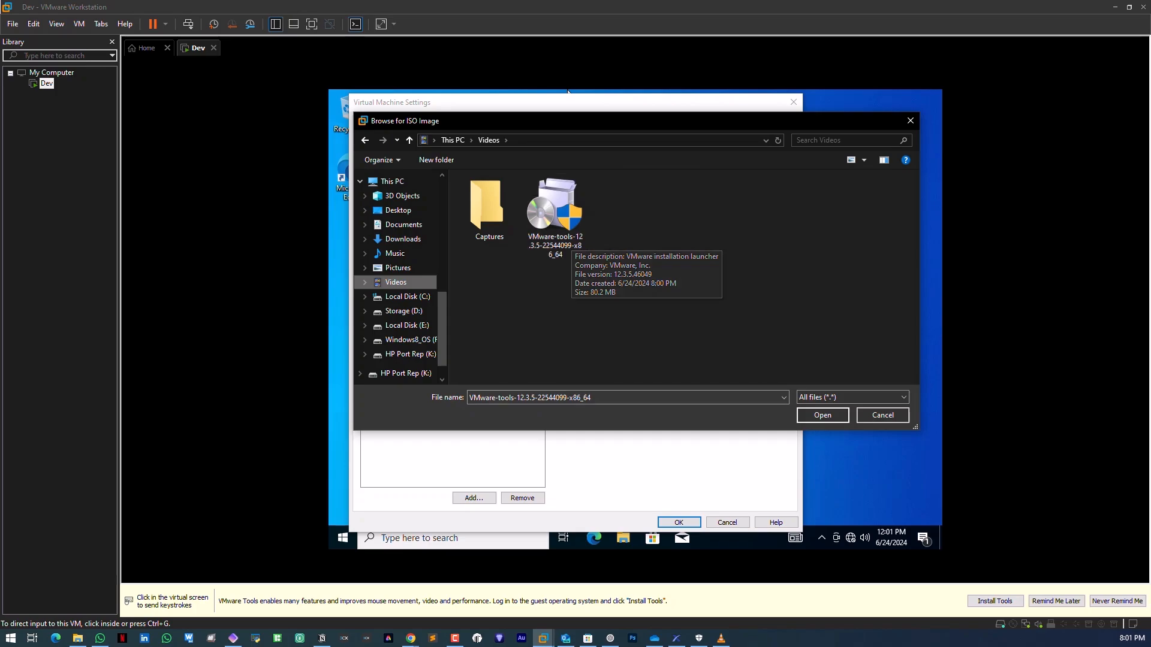
left_click(563, 231)
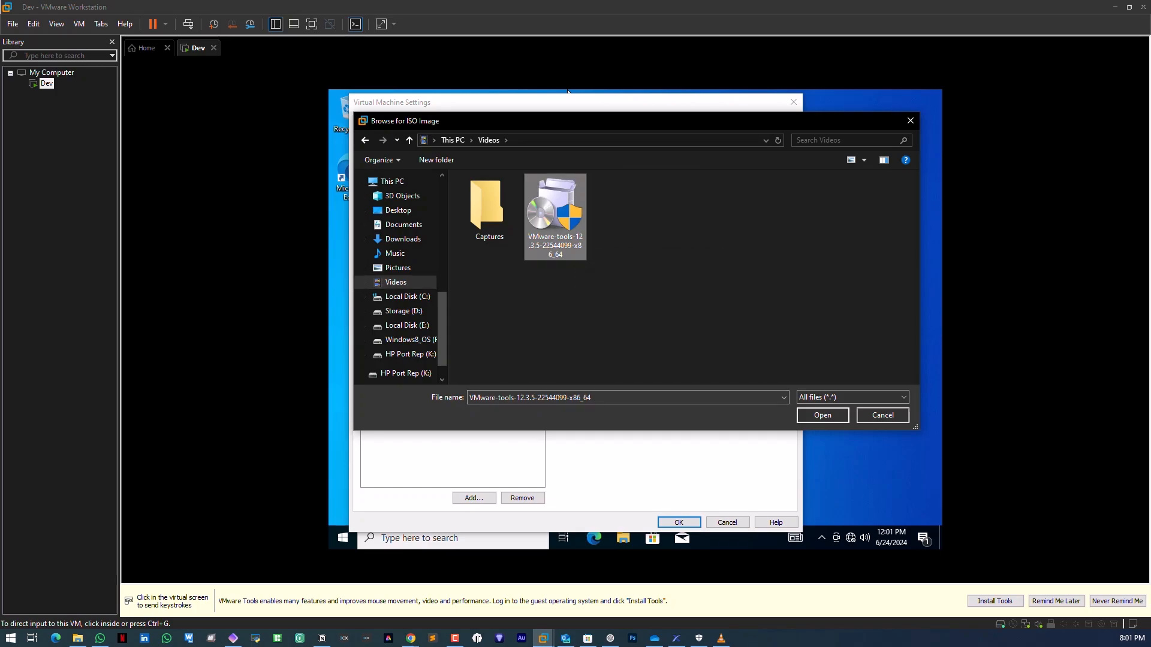
key("Return")
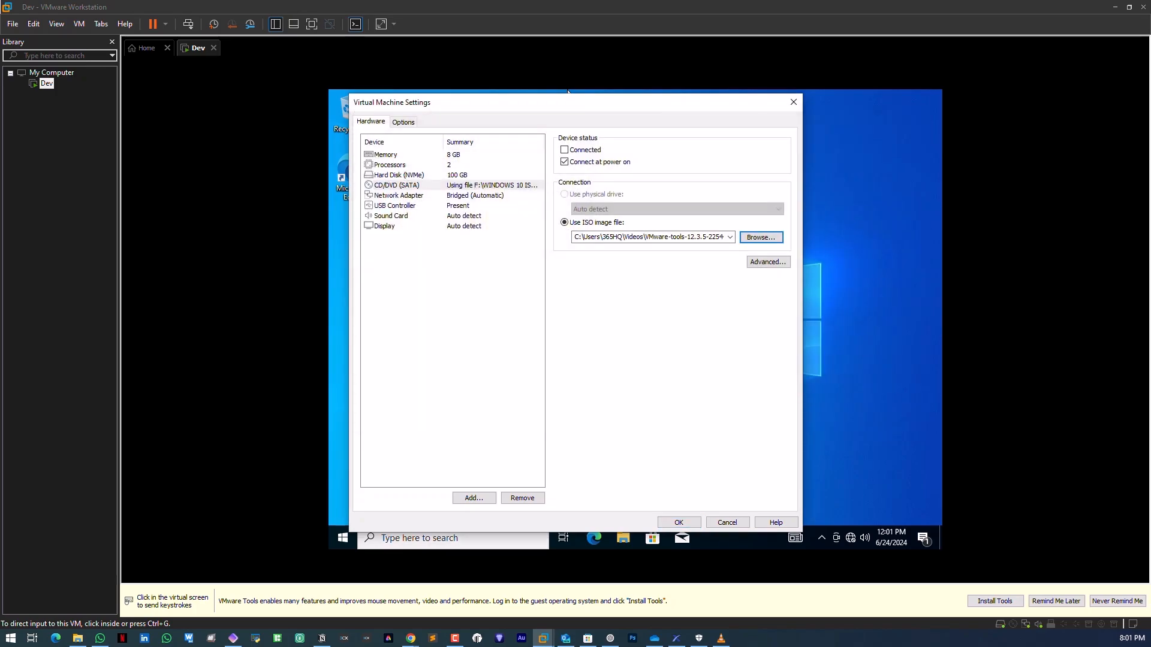
left_click(679, 523)
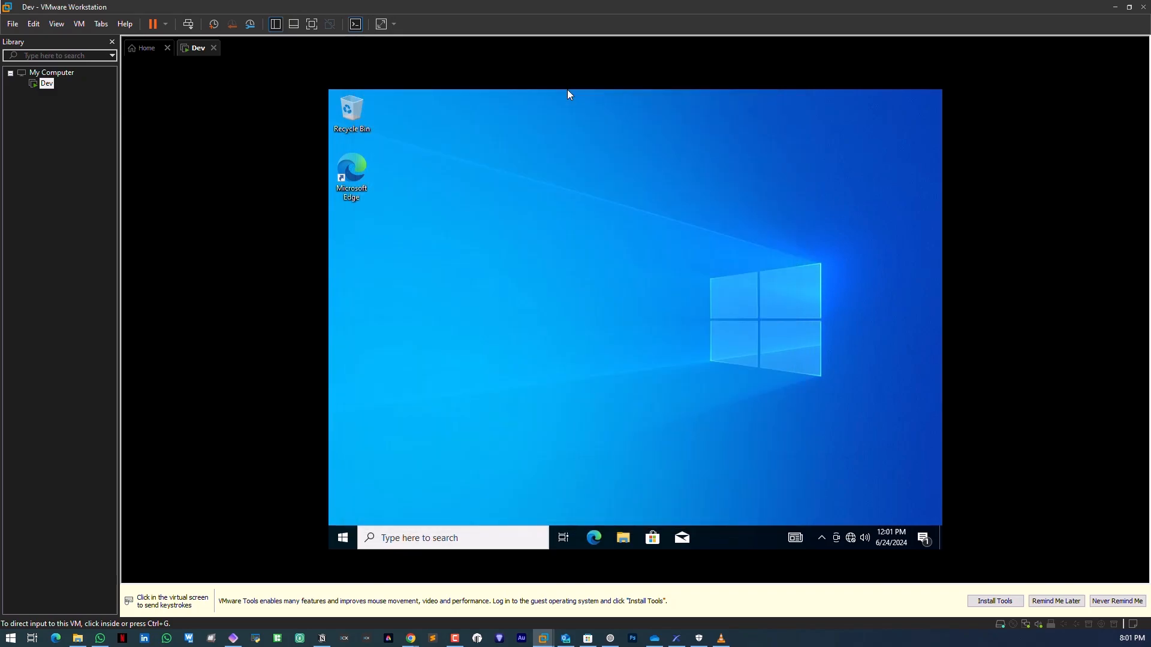
Connect the CD/DVD (SATA) removable device to the Dev virtual machine.
left_click(80, 24)
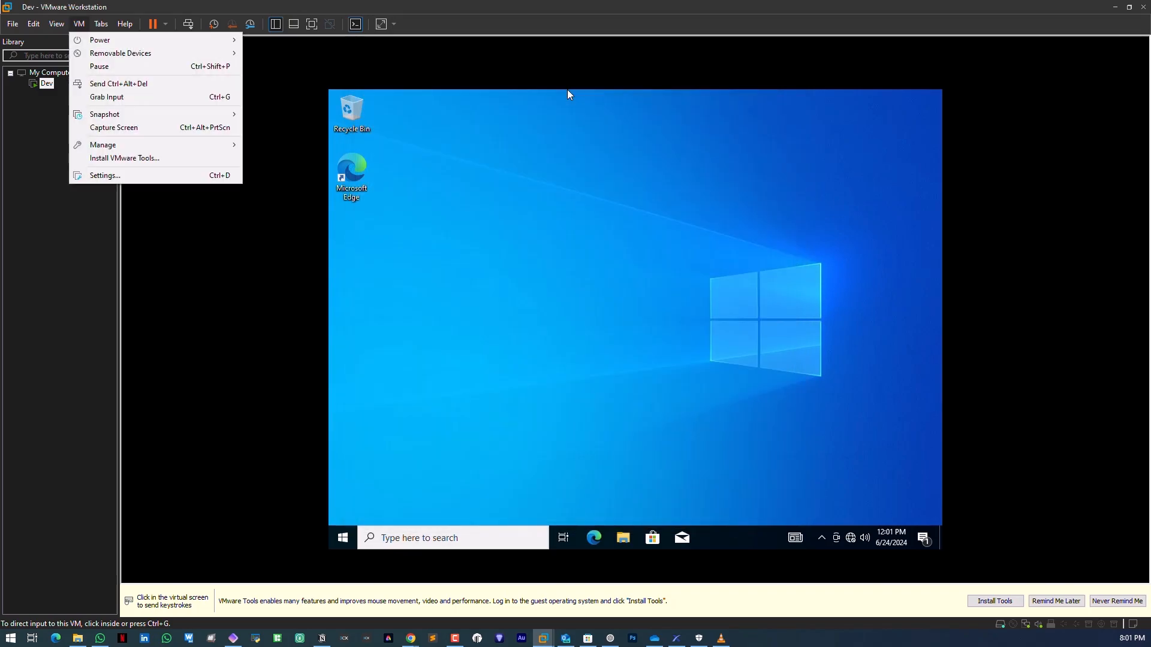
mouse_move(121, 53)
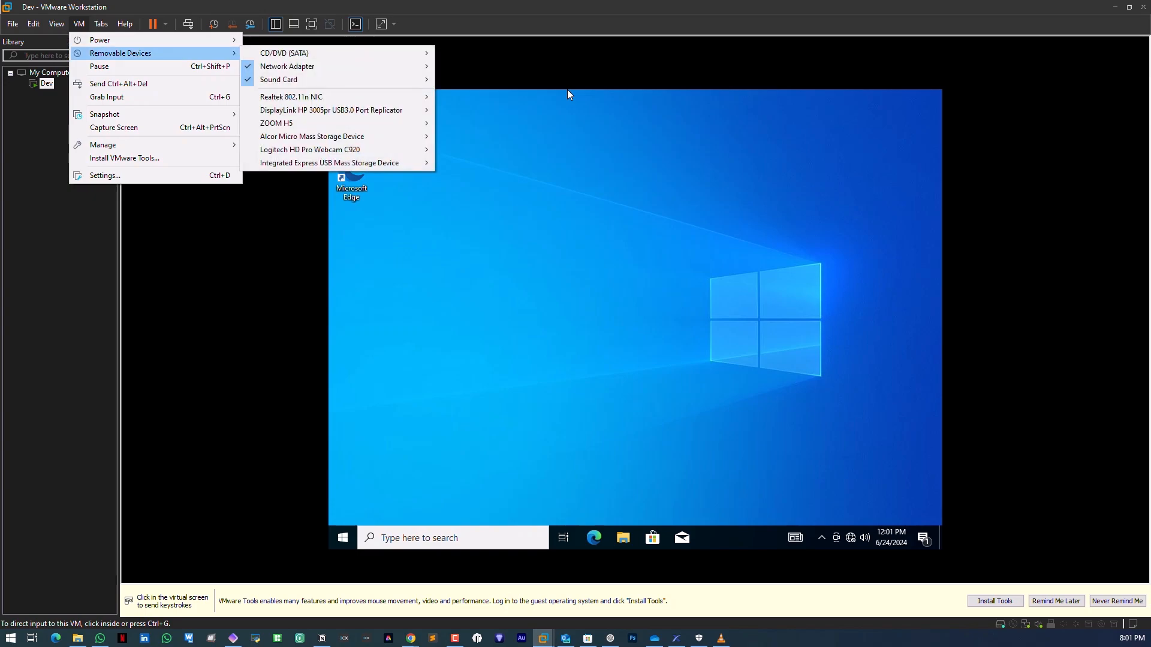
mouse_move(284, 54)
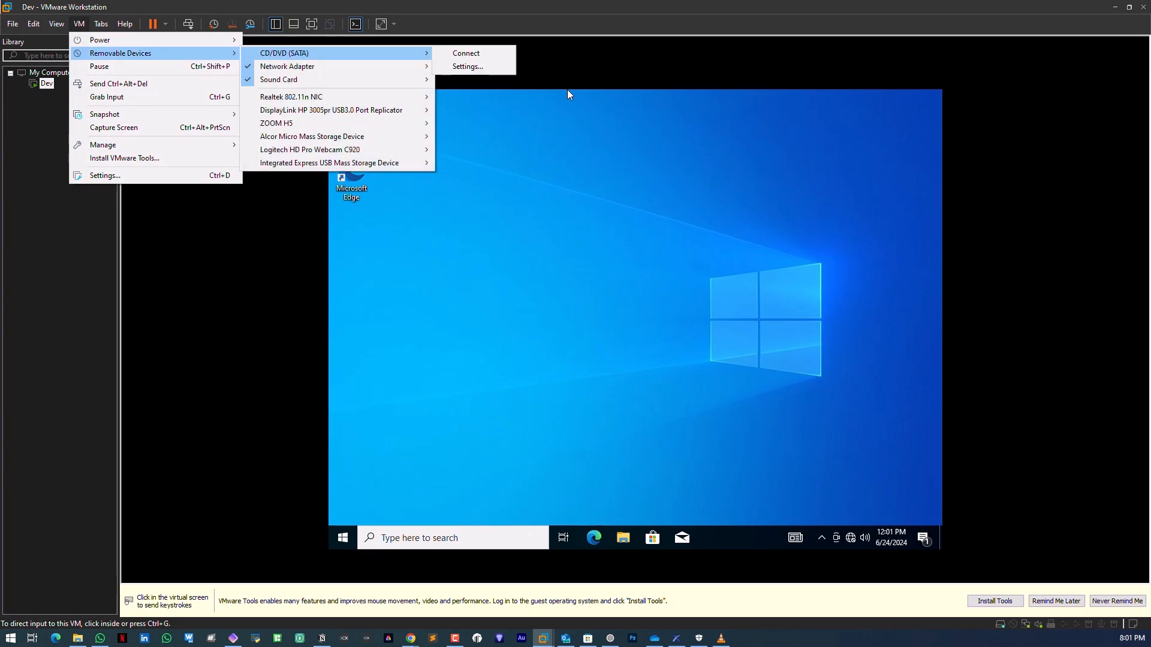
left_click(466, 53)
Start the VMware Tools installation for the Dev machine and dismiss the Browse and Run dialogs open in the guest.
left_click(79, 24)
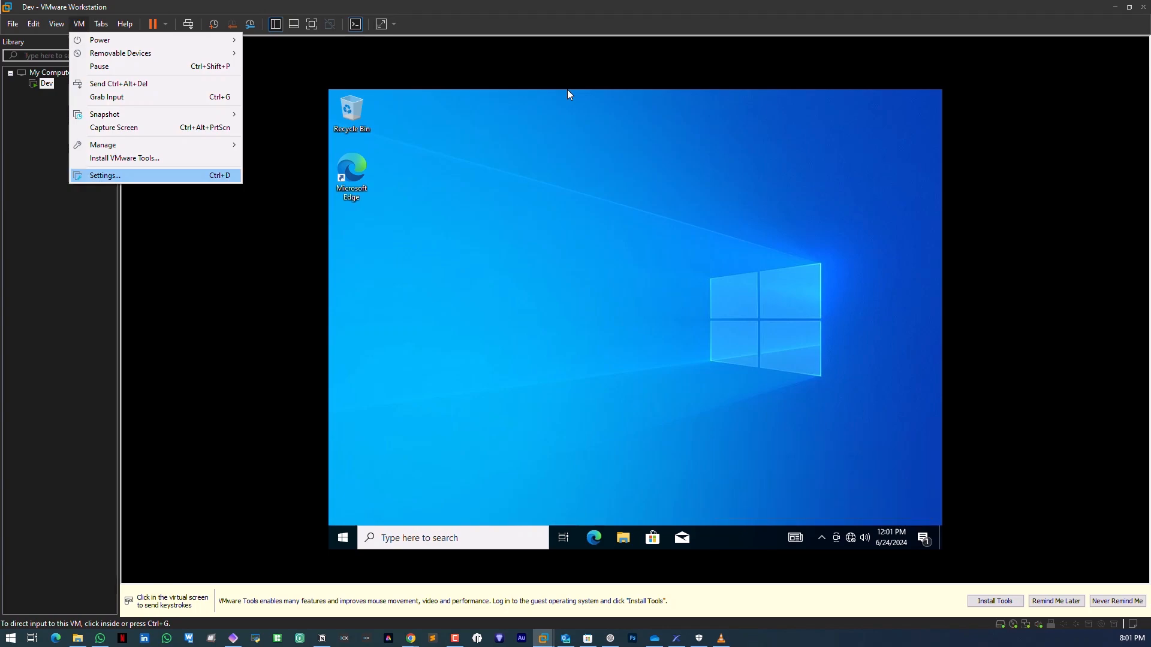
mouse_move(121, 53)
mouse_move(284, 54)
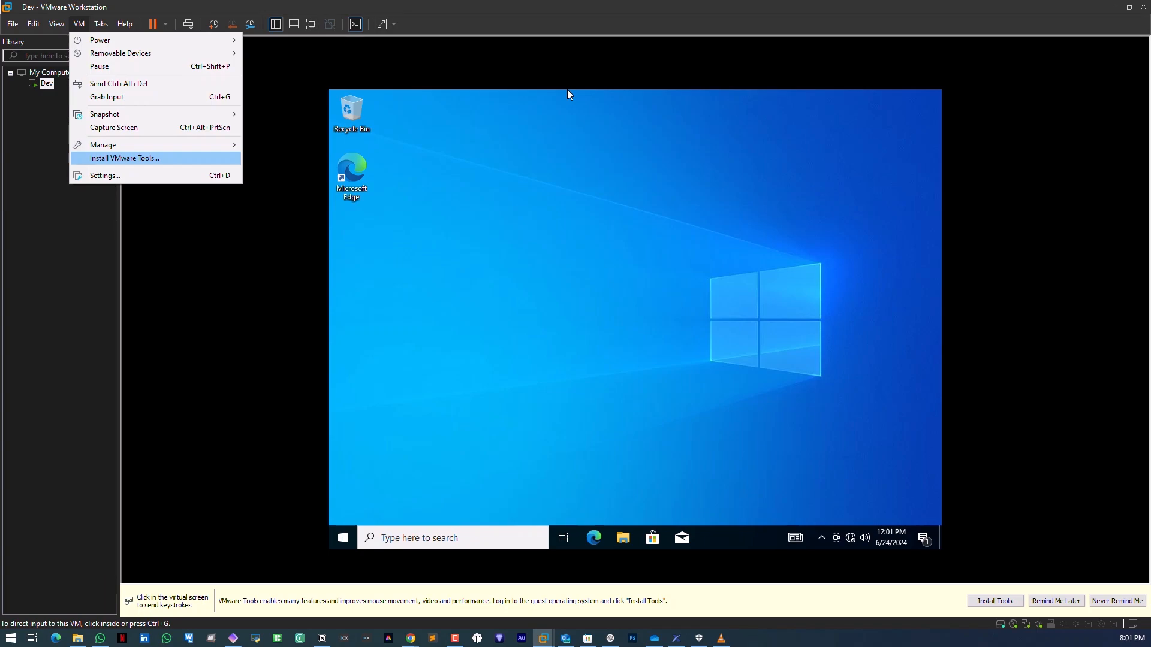
key("Return")
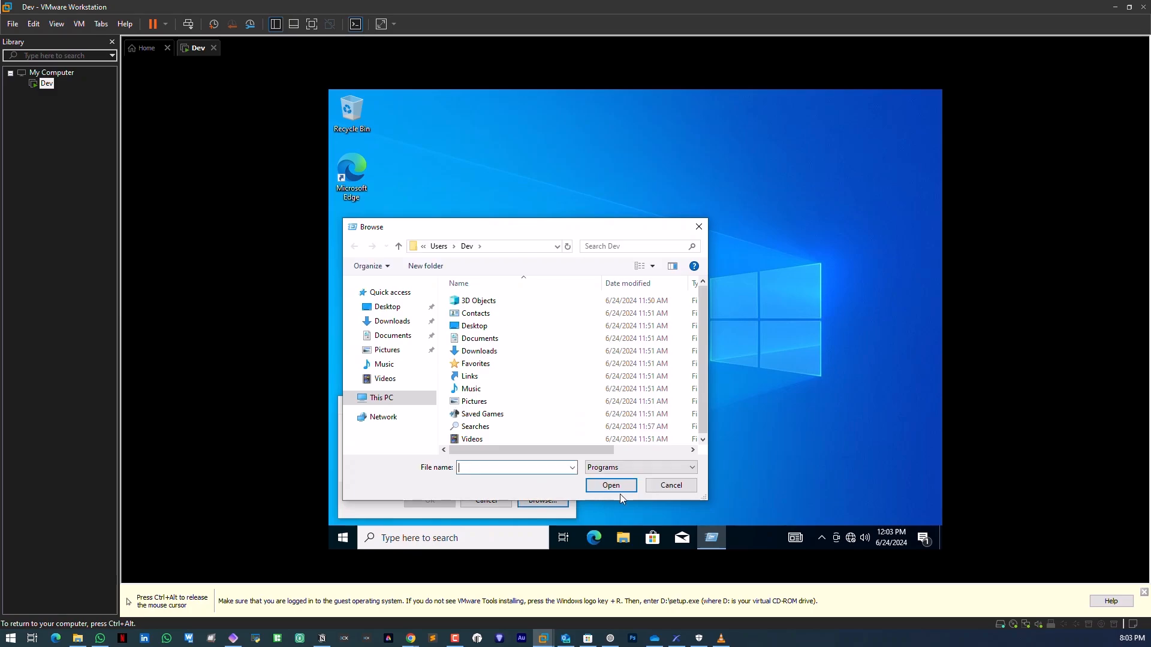
left_click(654, 485)
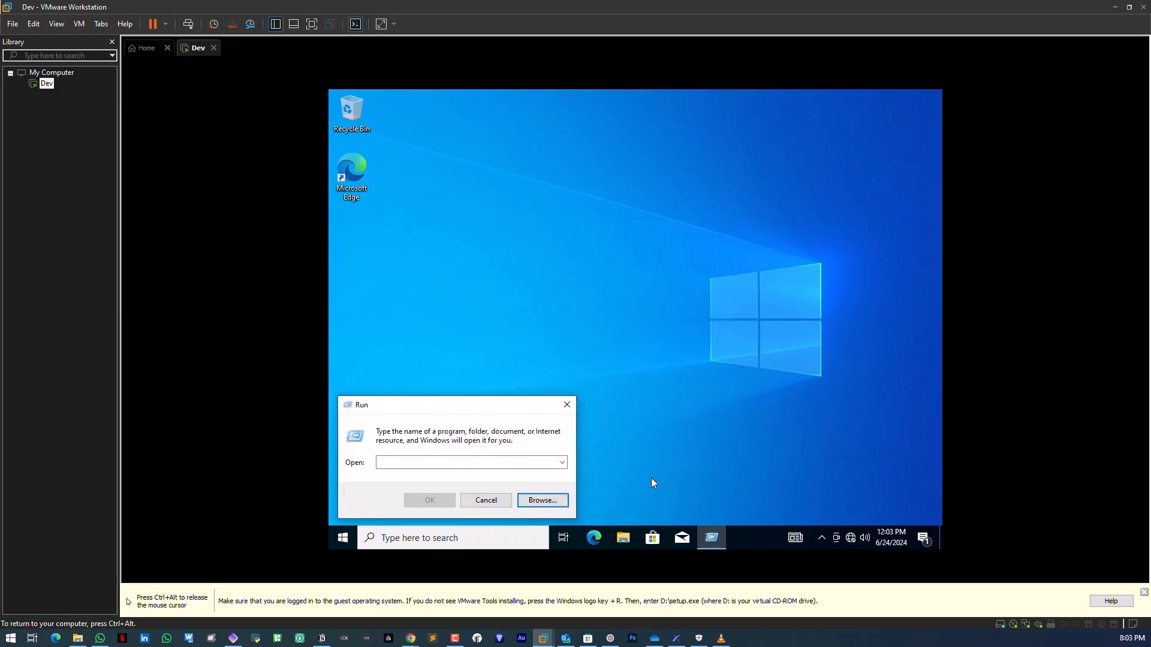
left_click(494, 500)
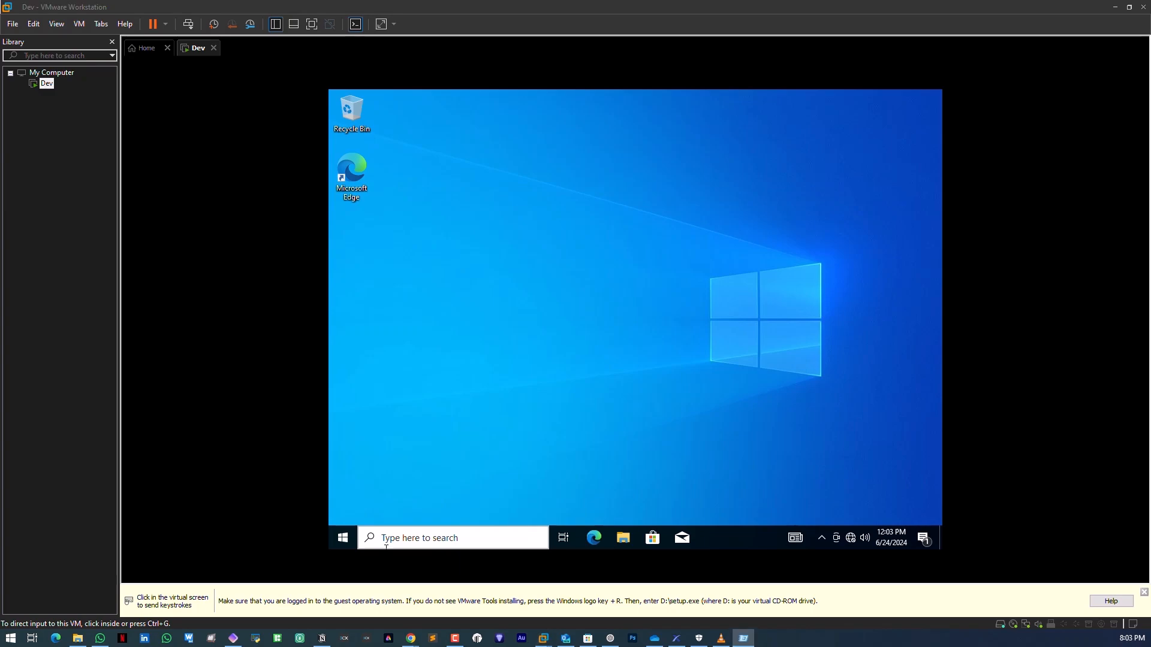
Run setup from the VMware Tools DVD drive (D:) through the guest's Run dialog and allow the installation launcher to make changes.
left_click(513, 449)
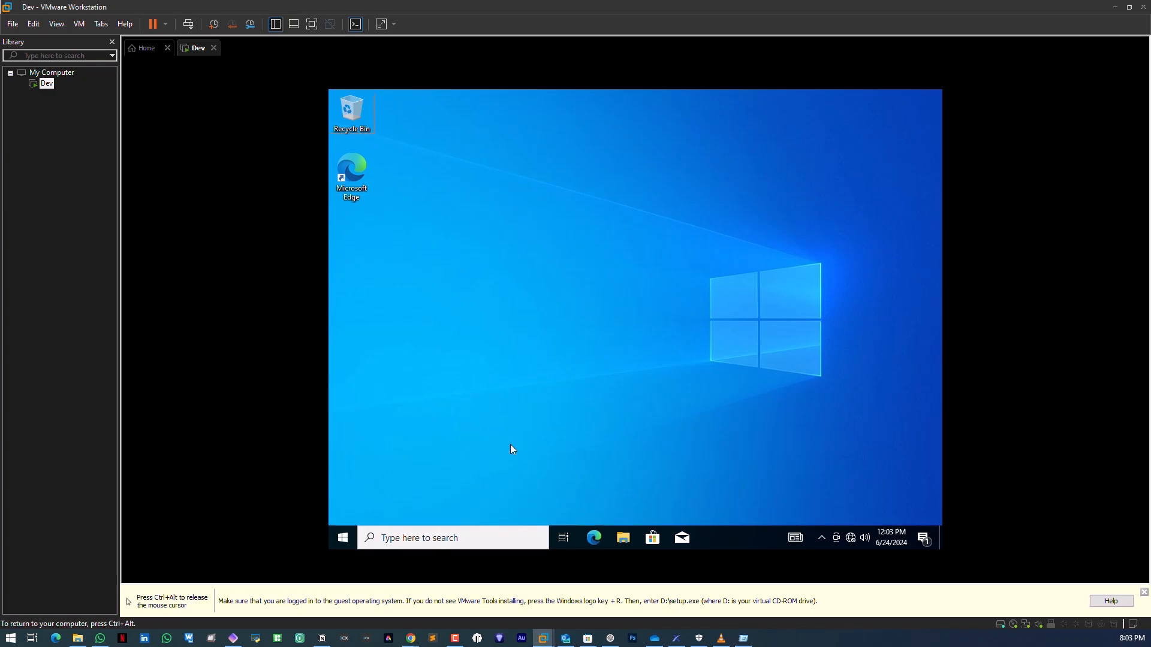
key("super+r")
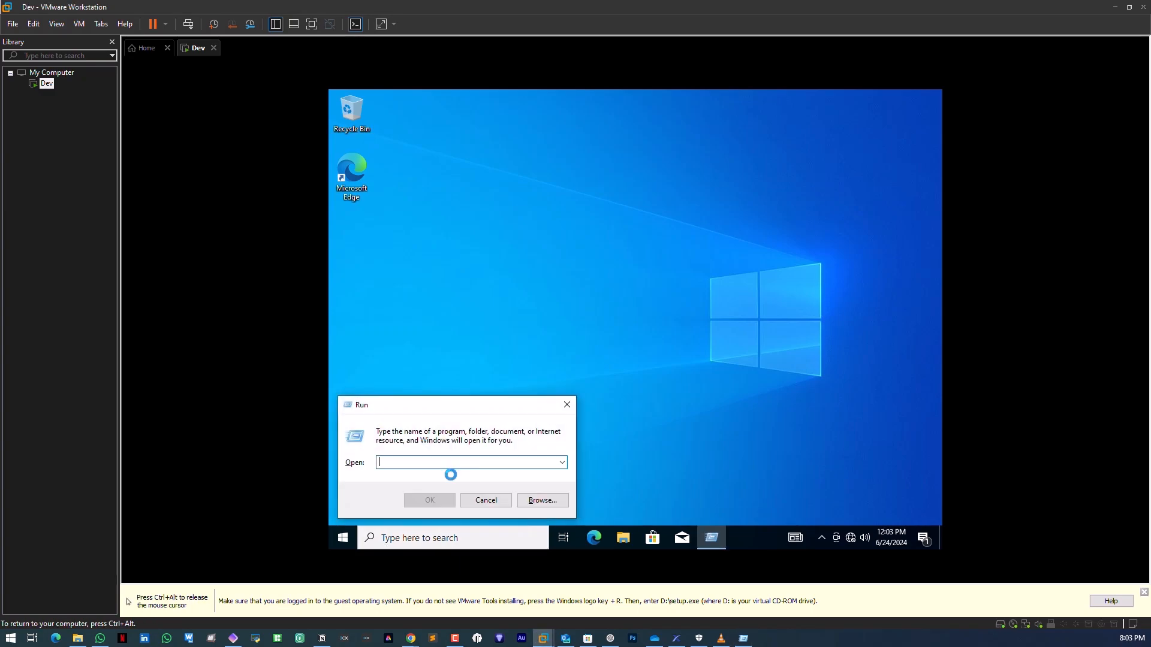
left_click(539, 502)
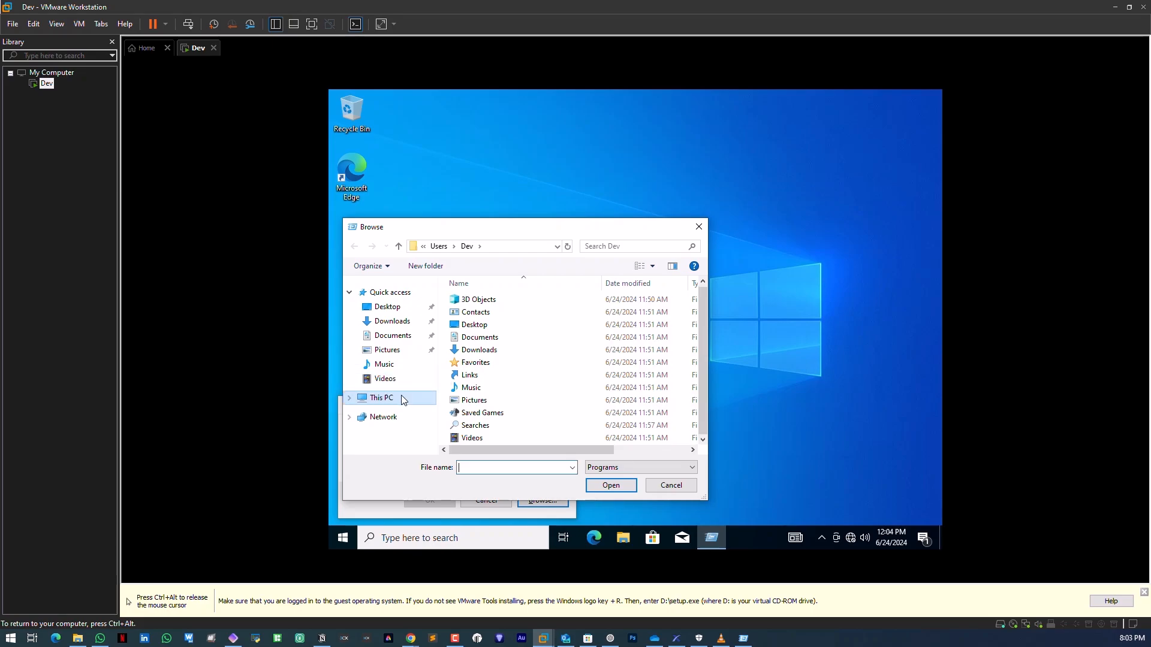
left_click(401, 397)
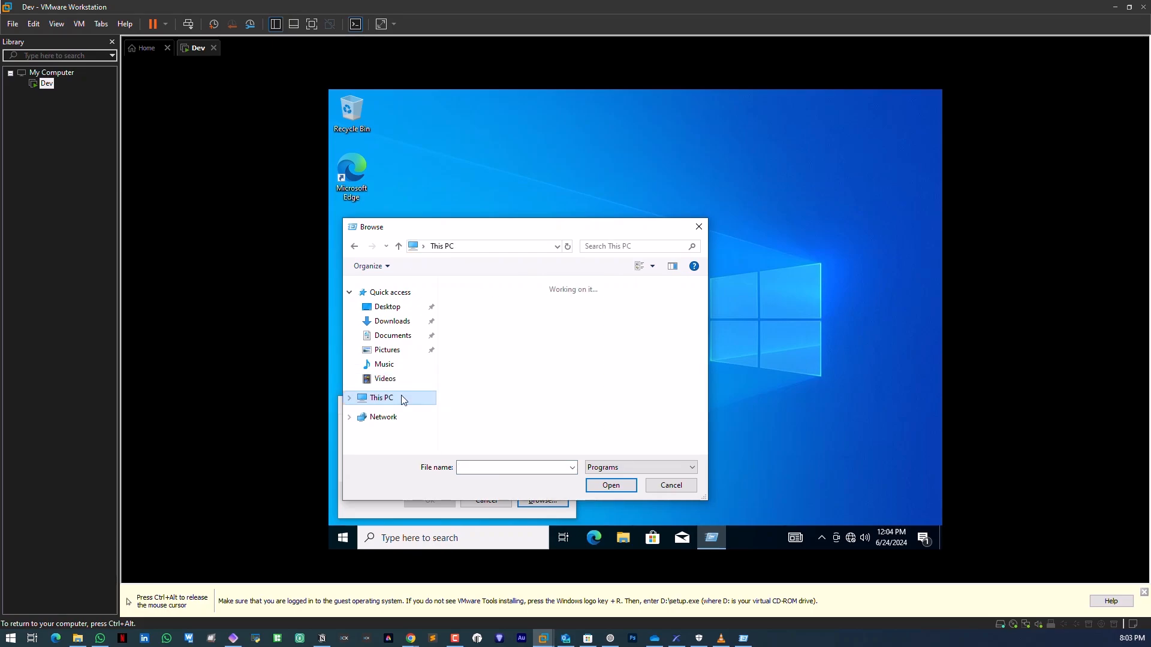
scroll(474, 407, "down", 3)
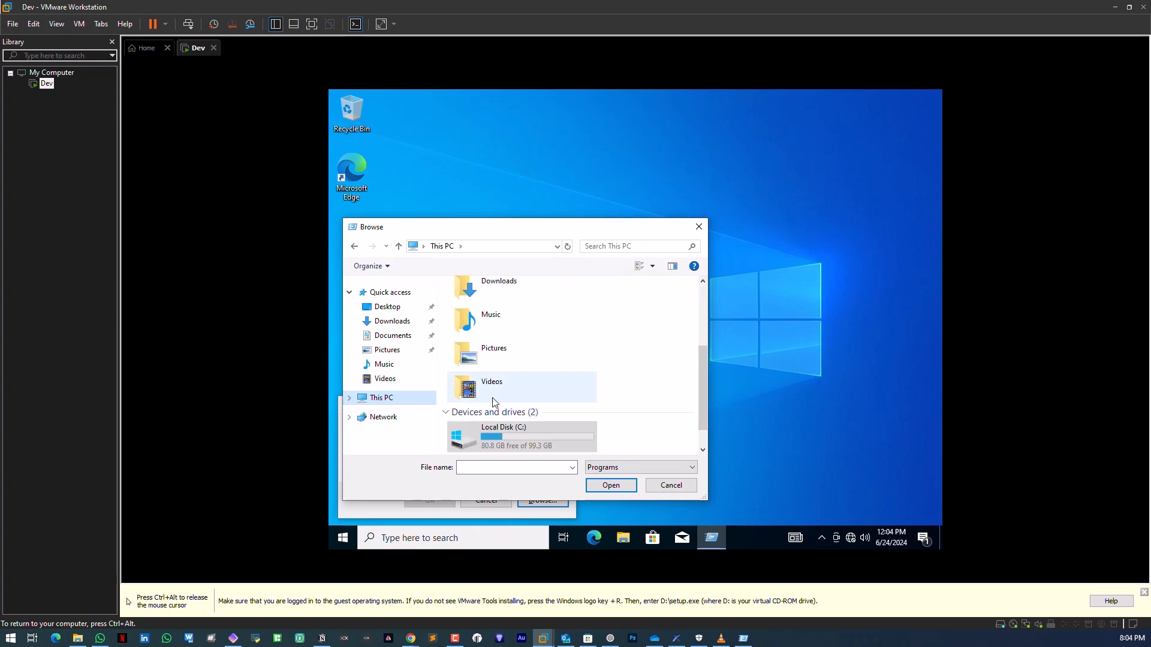
scroll(495, 404, "down", 1)
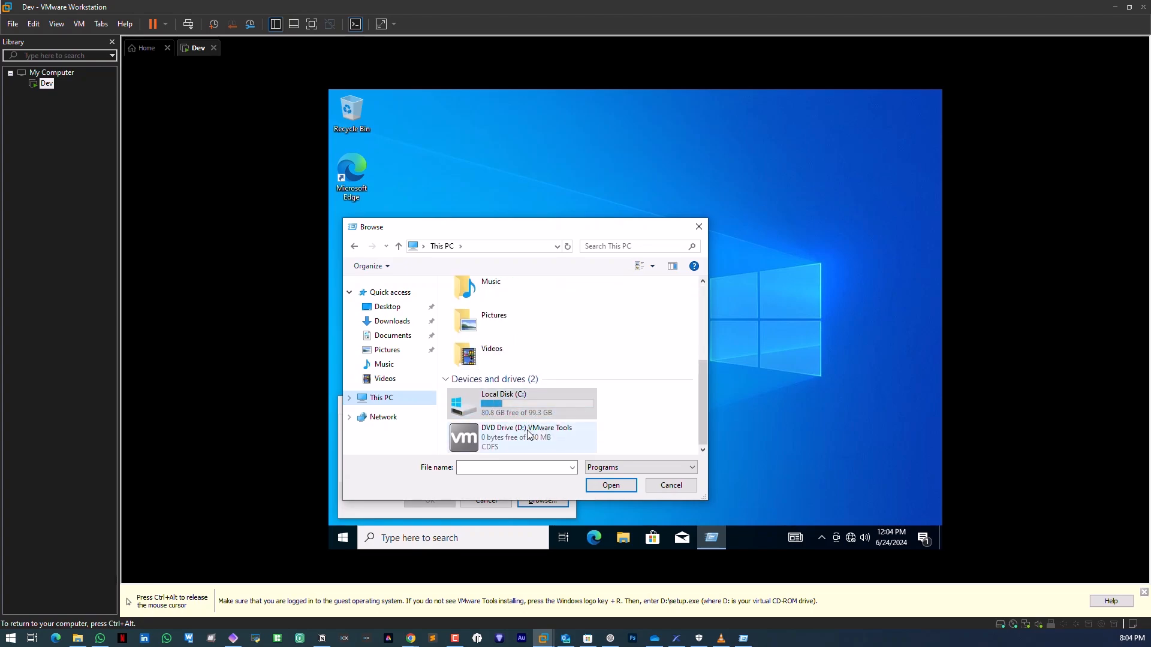
left_click(519, 440)
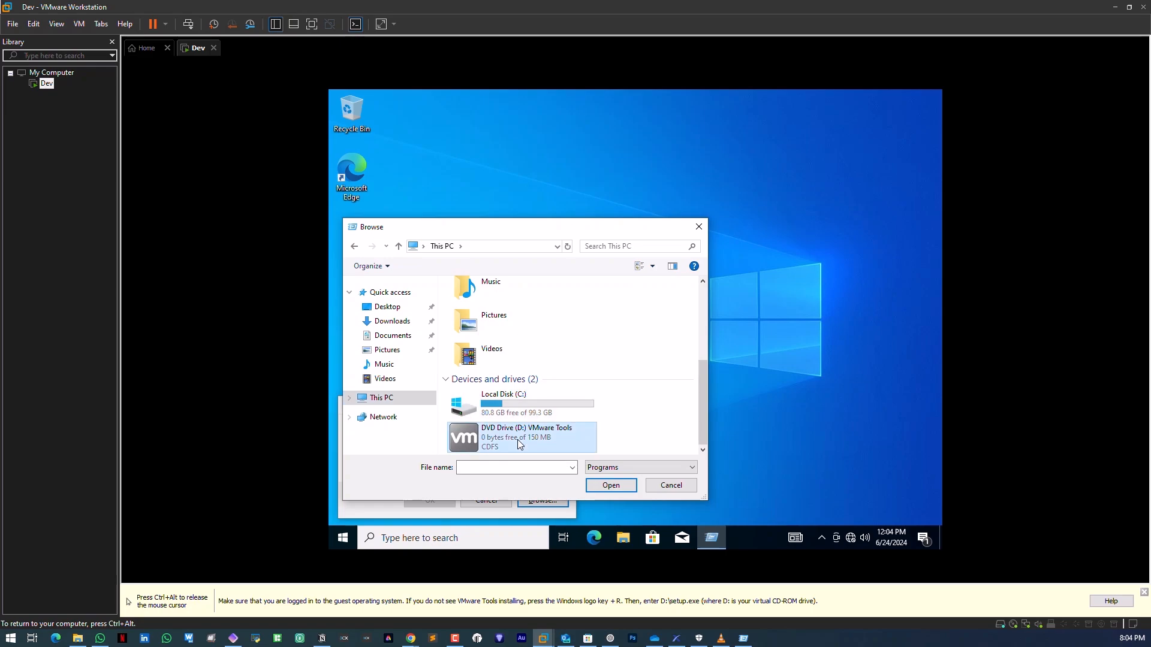
left_click(616, 490)
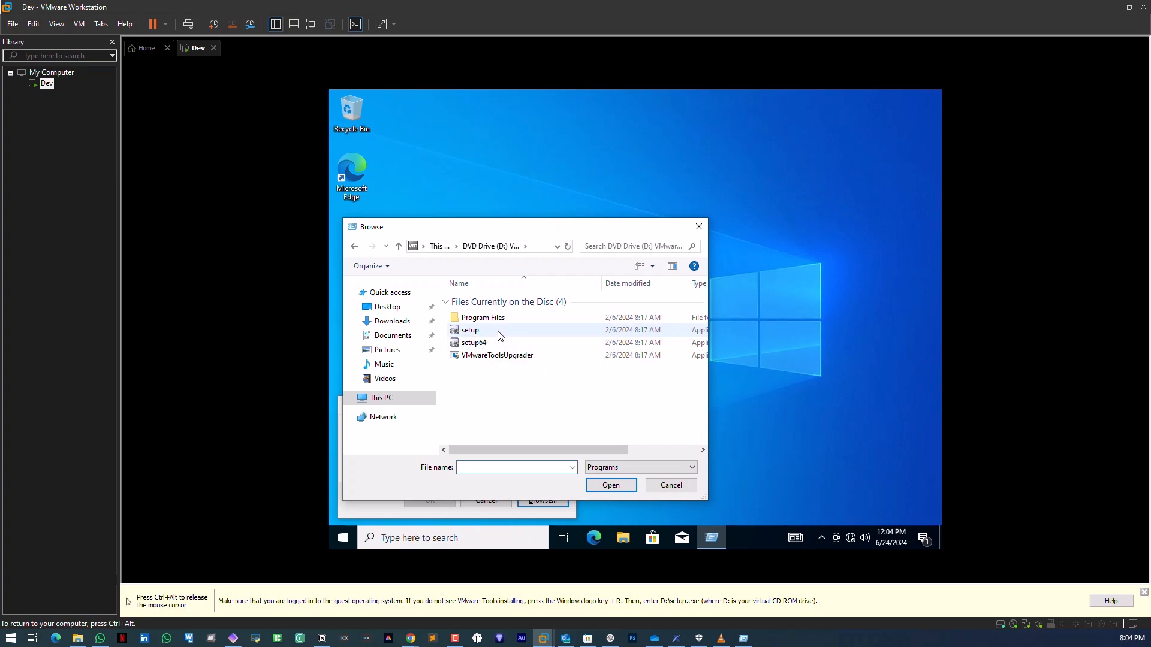
left_click(498, 331)
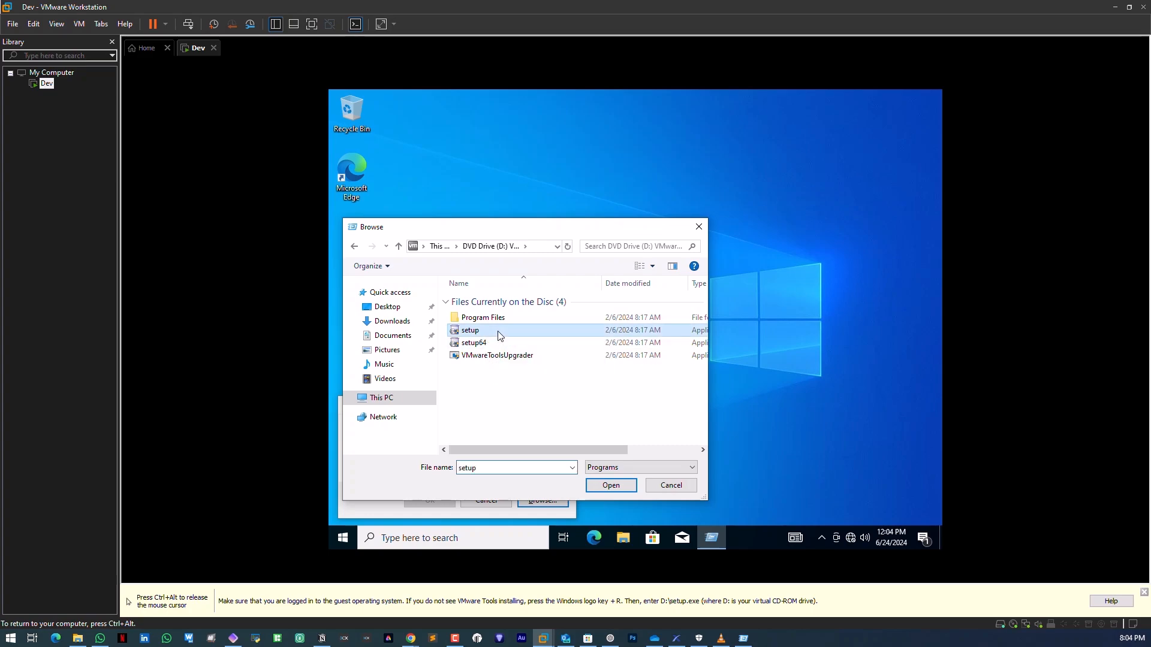
left_click(609, 486)
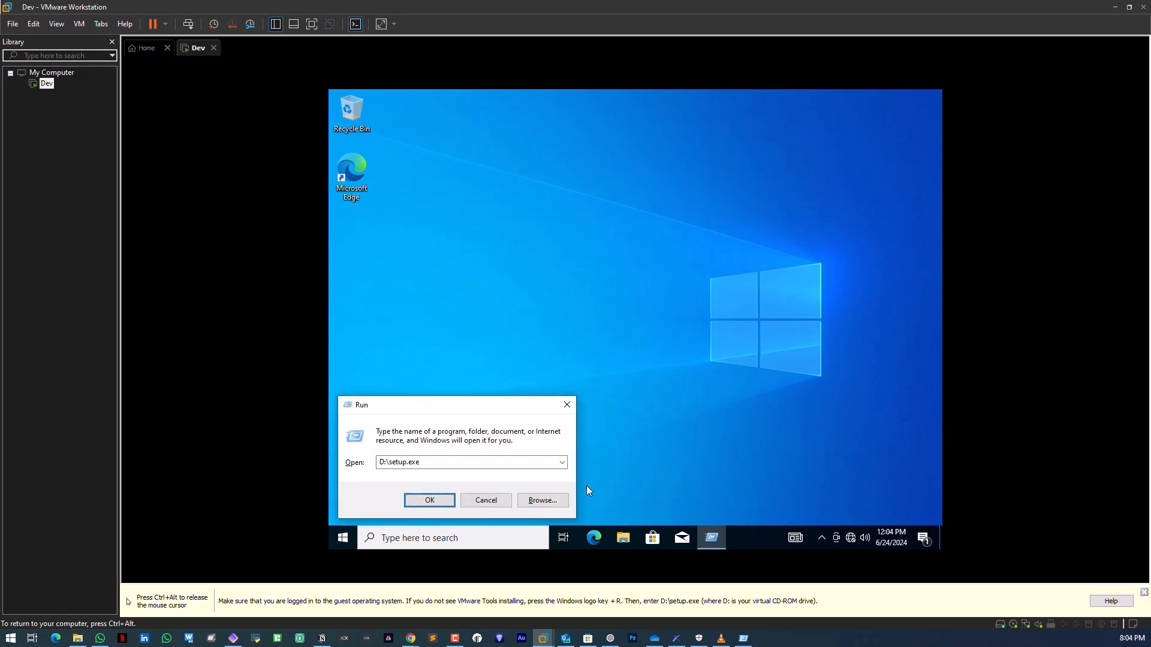
left_click(443, 497)
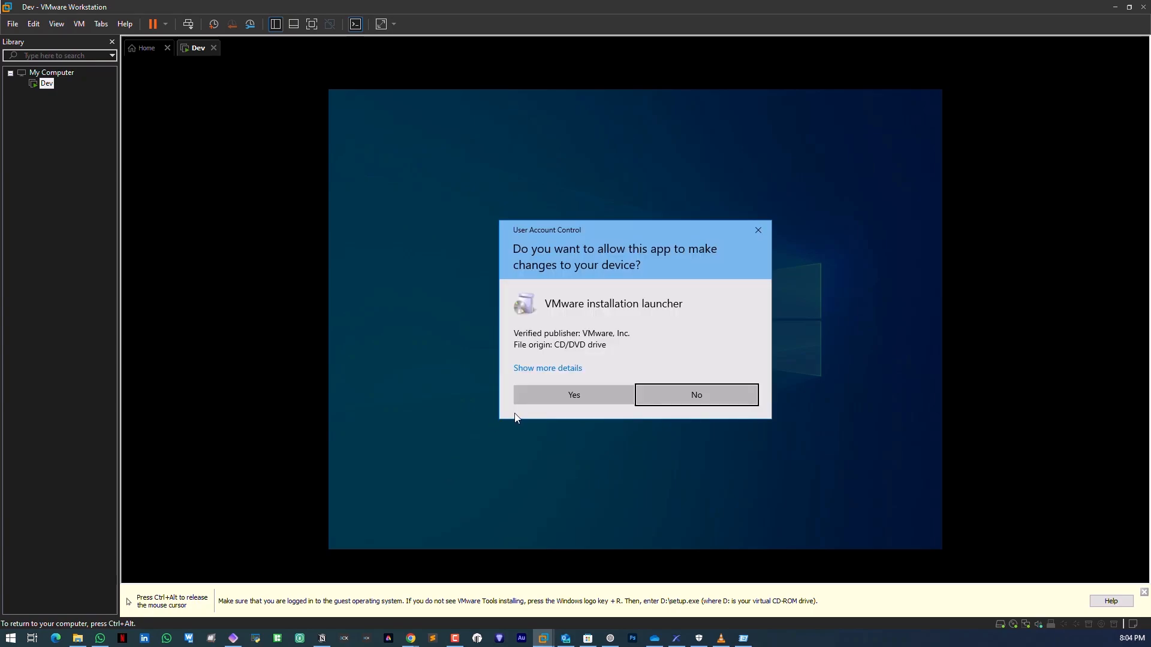
left_click(544, 392)
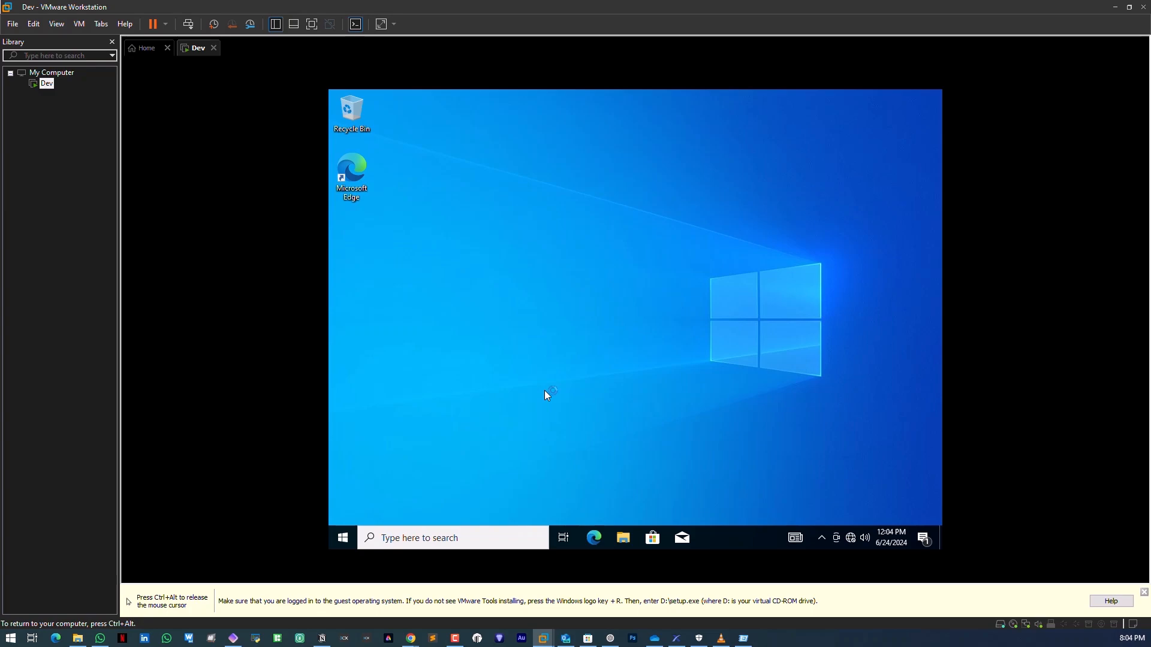
key("ctrl+alt")
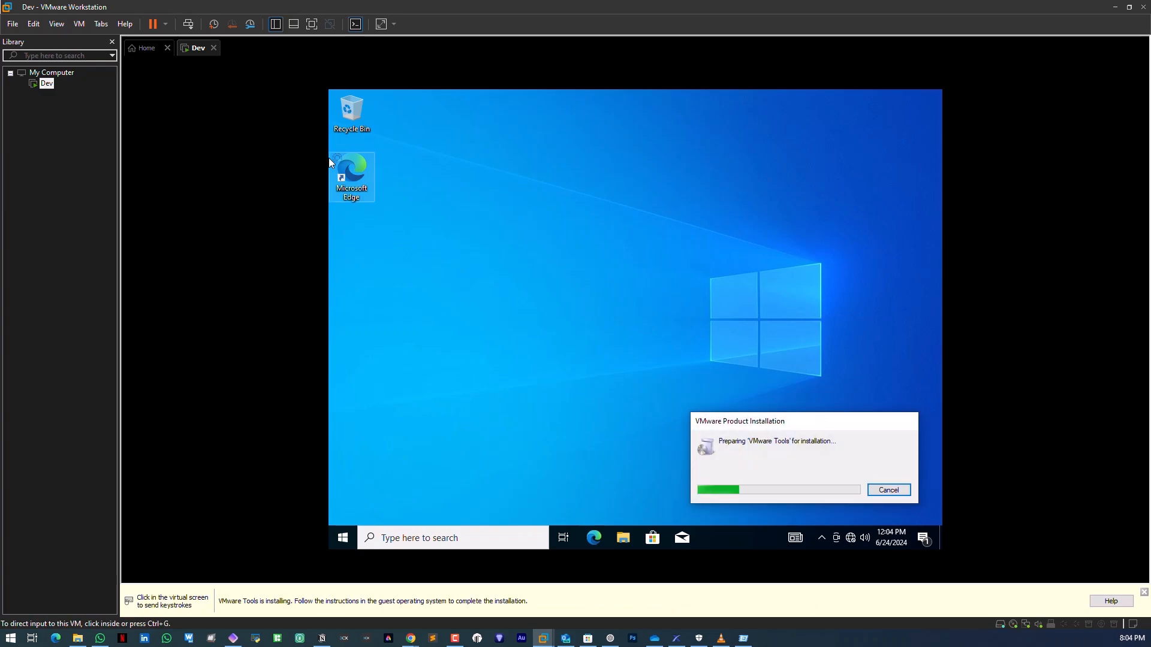
left_click(328, 157)
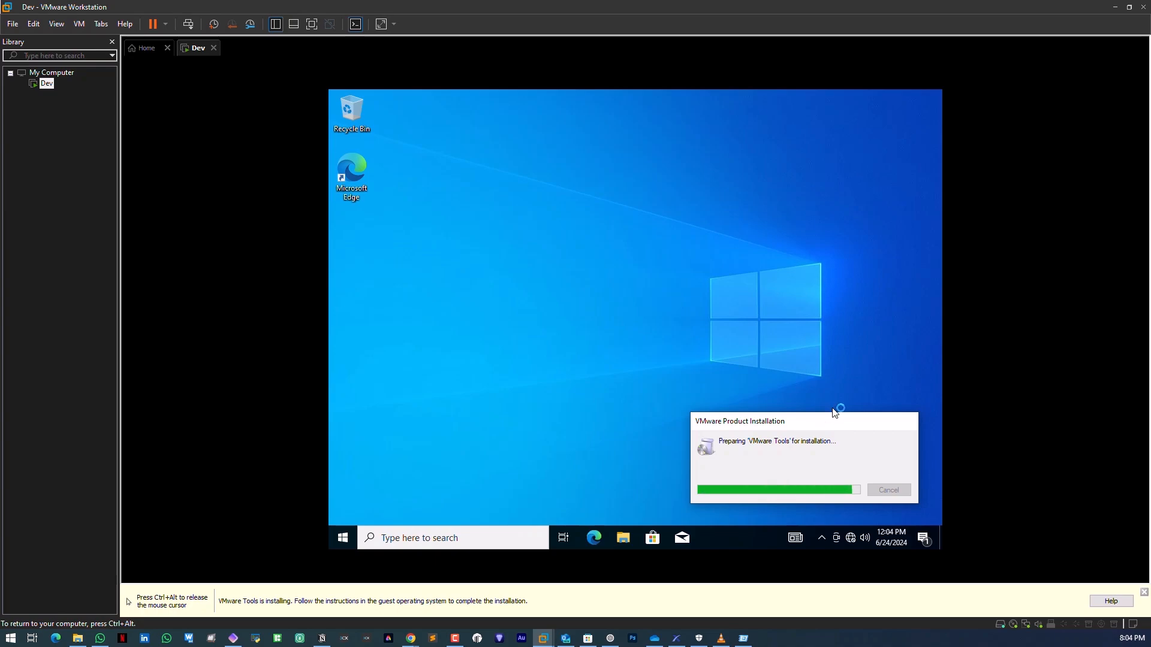
key("ctrl+alt")
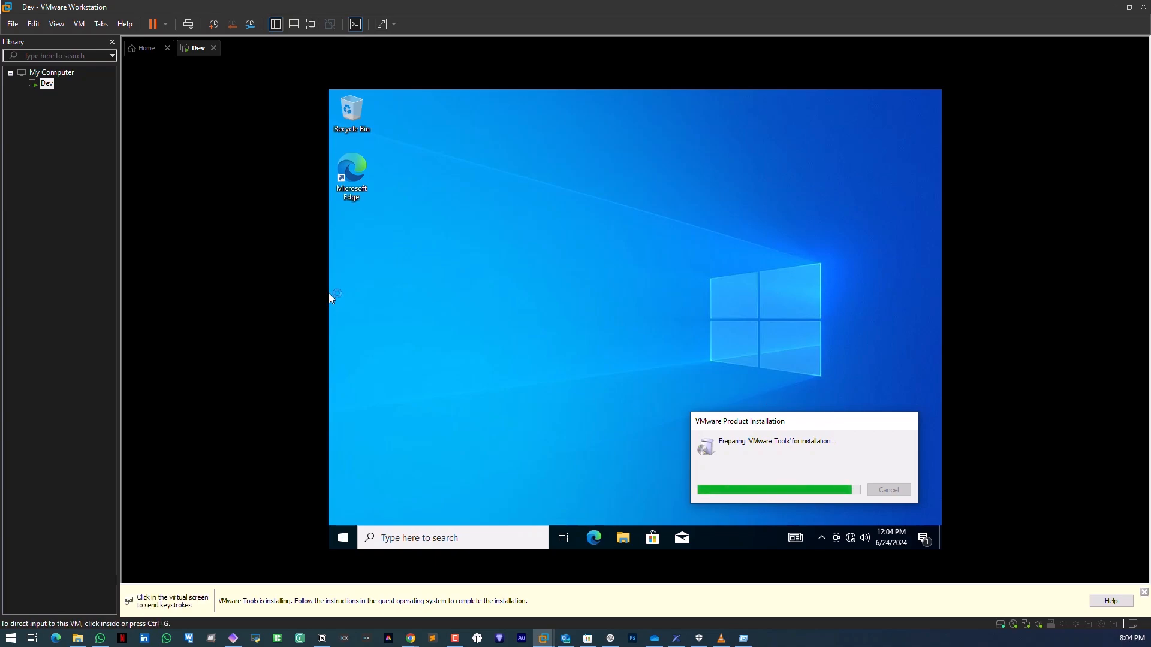
left_click(329, 293)
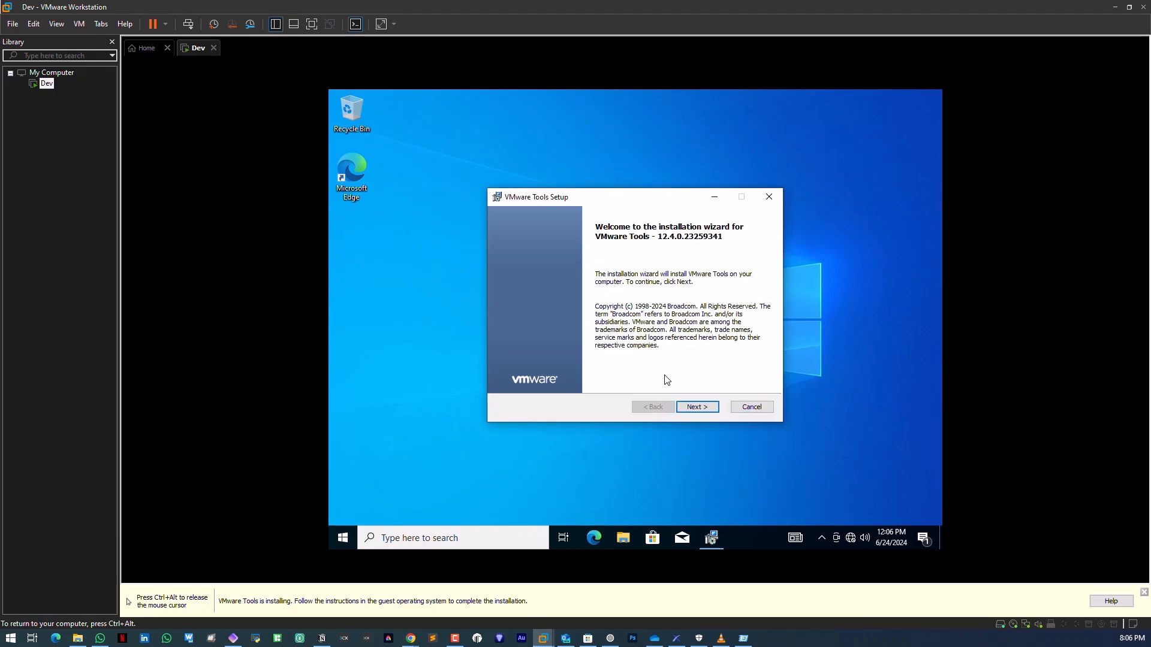
Install VMware Tools with the Typical setup type, finish the wizard and restart the guest system.
left_click(707, 409)
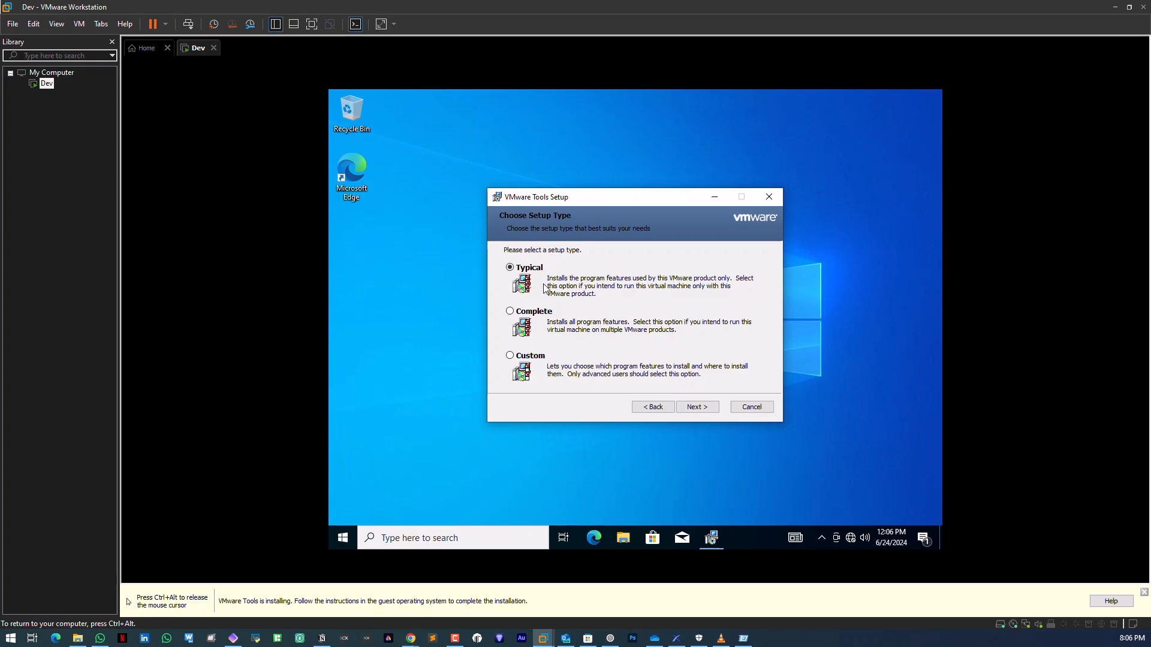
left_click(692, 408)
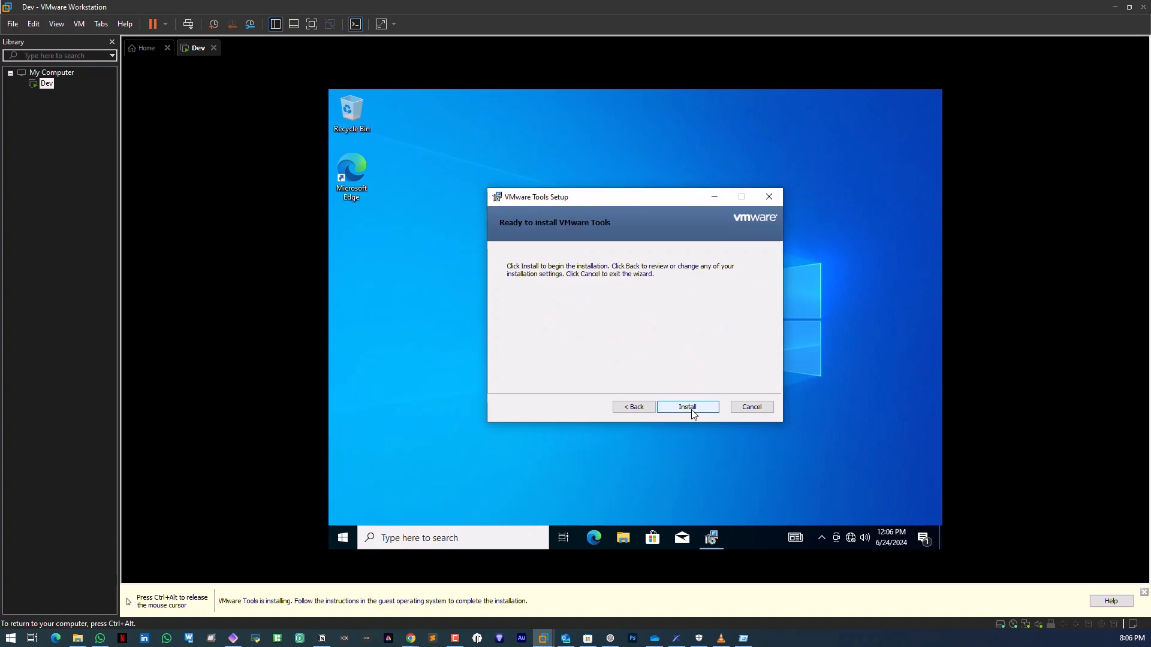
left_click(691, 410)
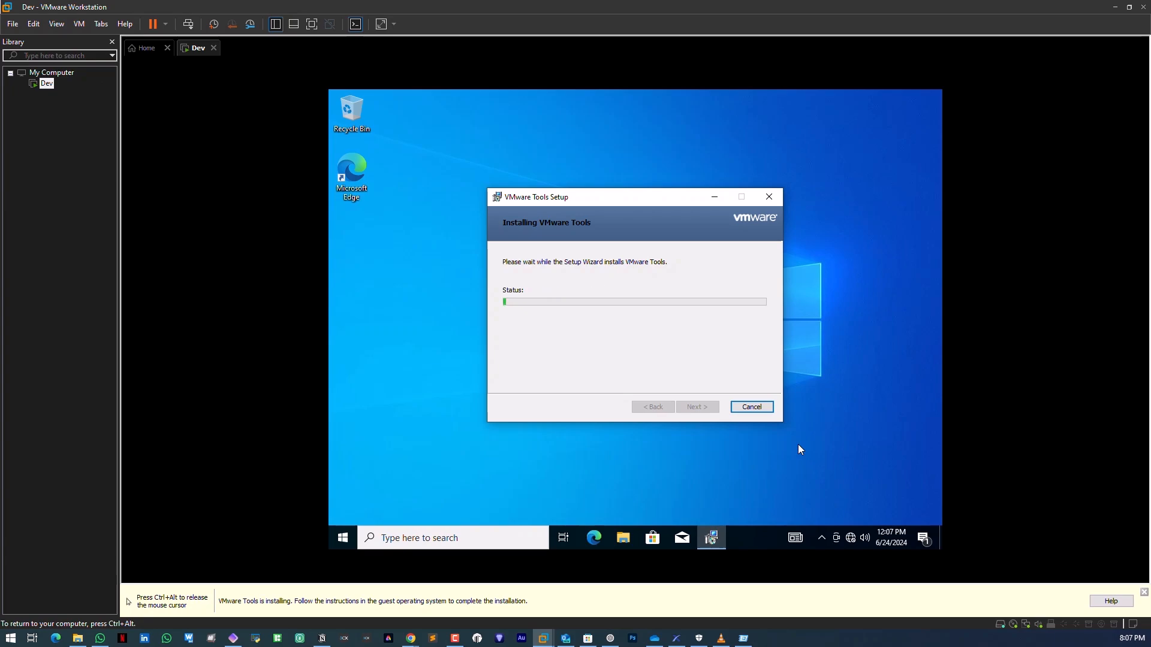
key("ctrl+alt")
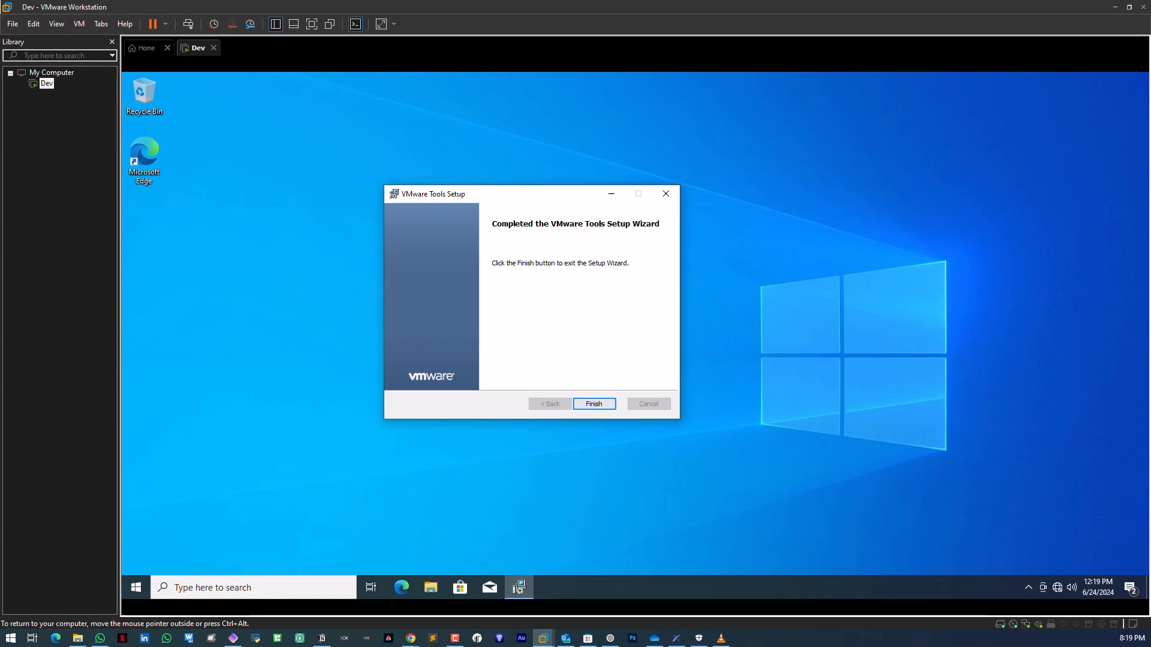
left_click(594, 404)
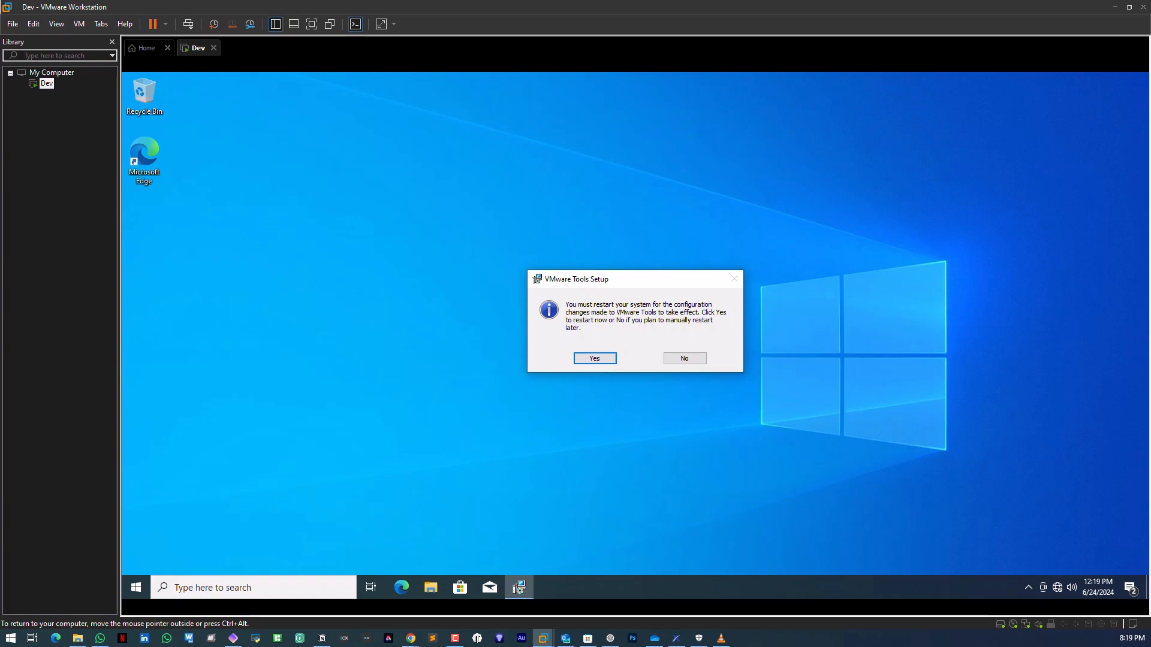
key("Return")
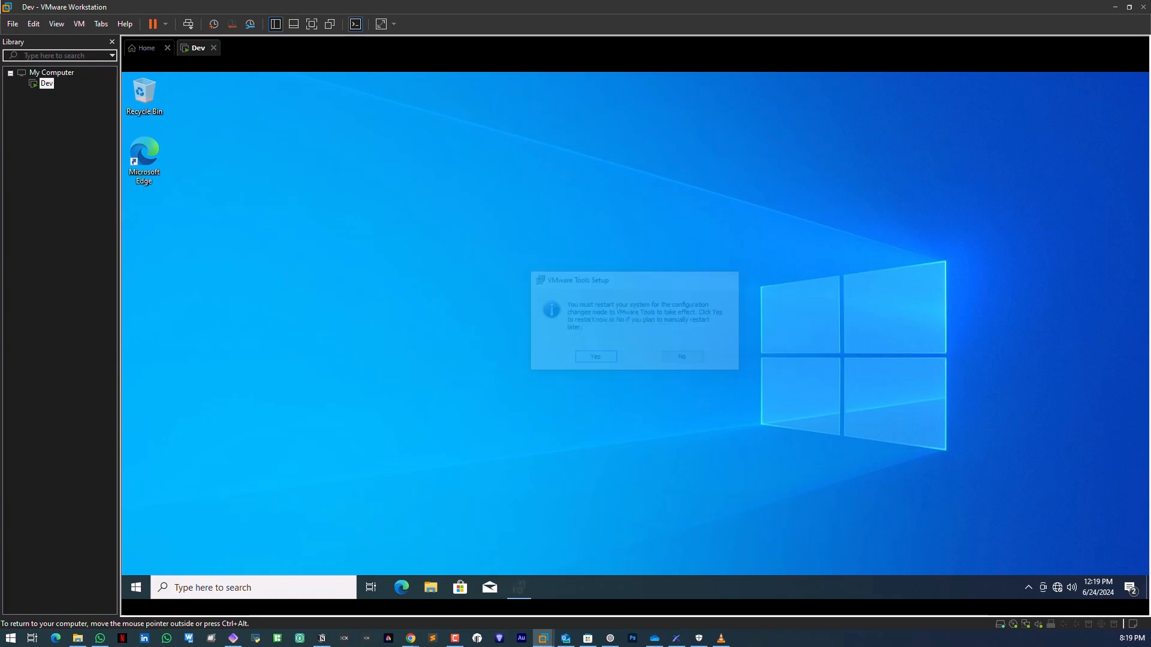